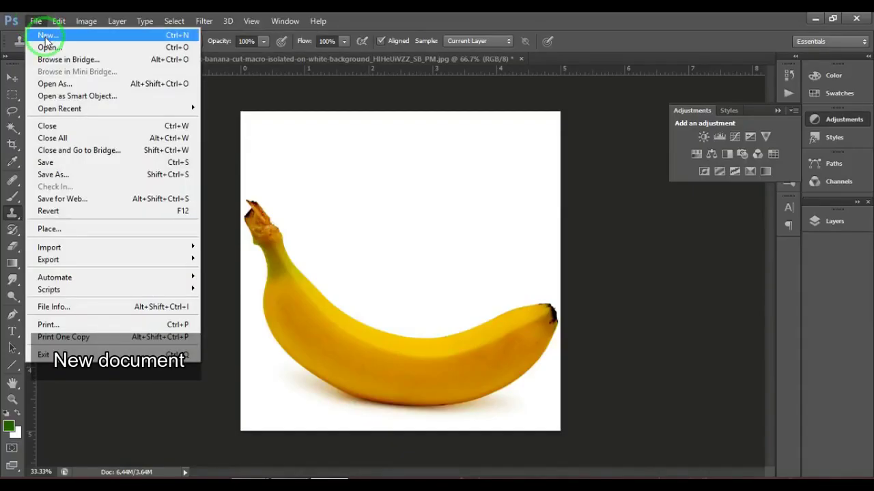
Step: Create a new white A4 document (210 × 297 mm, 300 ppi) named Untitled-1
left_click(47, 35)
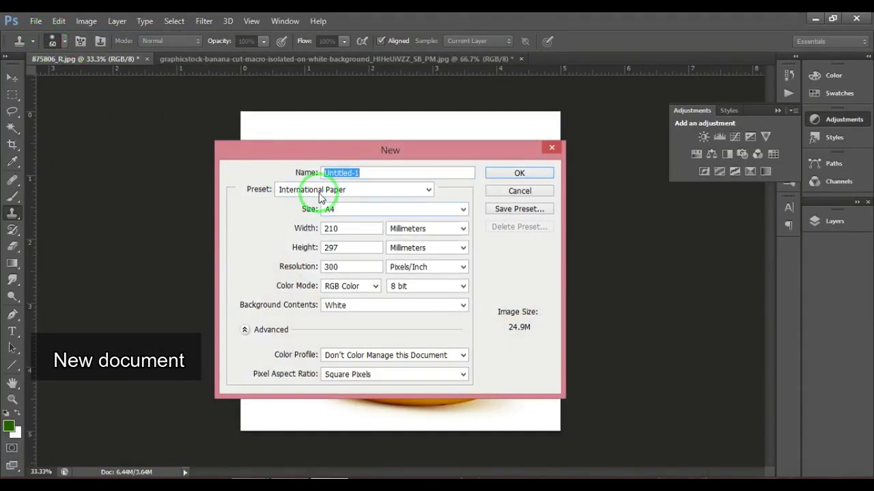
left_click(343, 211)
left_click(343, 211)
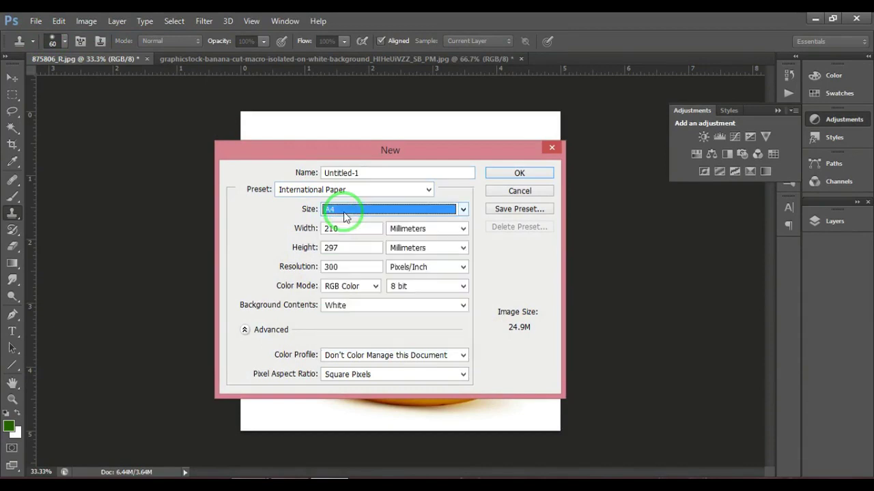
left_click(500, 179)
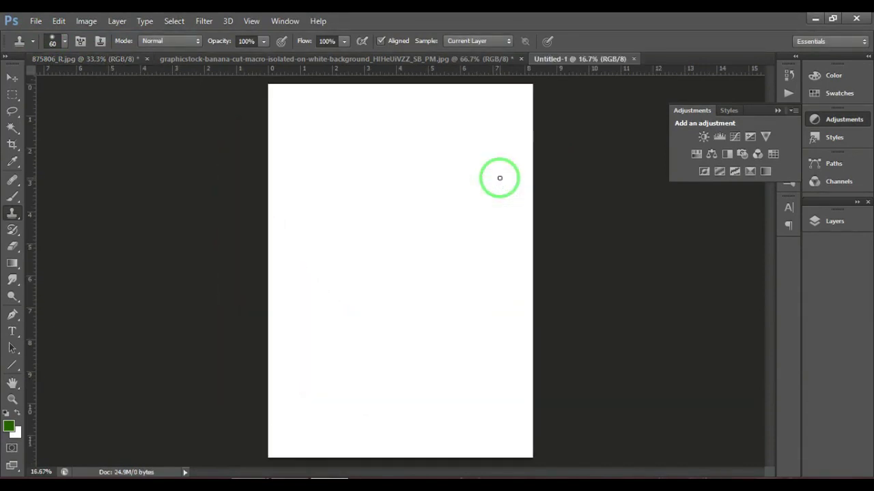
Step: Add a new empty Layer 1 above the Background layer
left_click(828, 219)
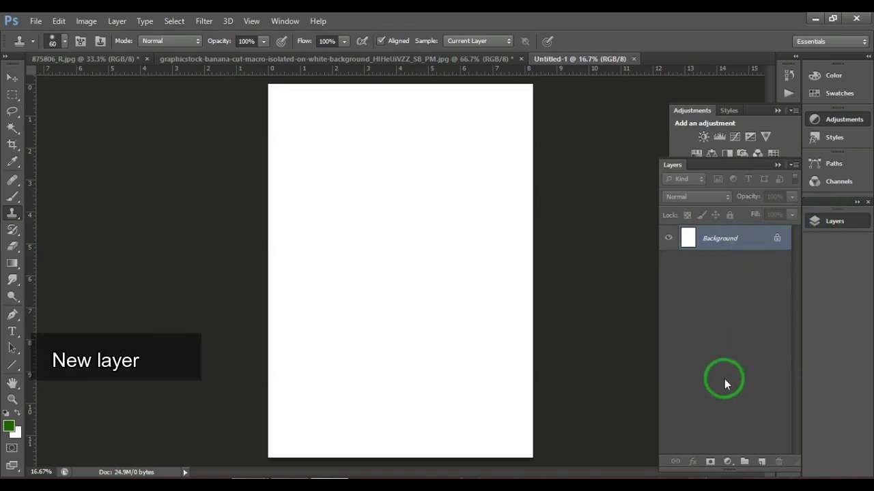
left_click(761, 462)
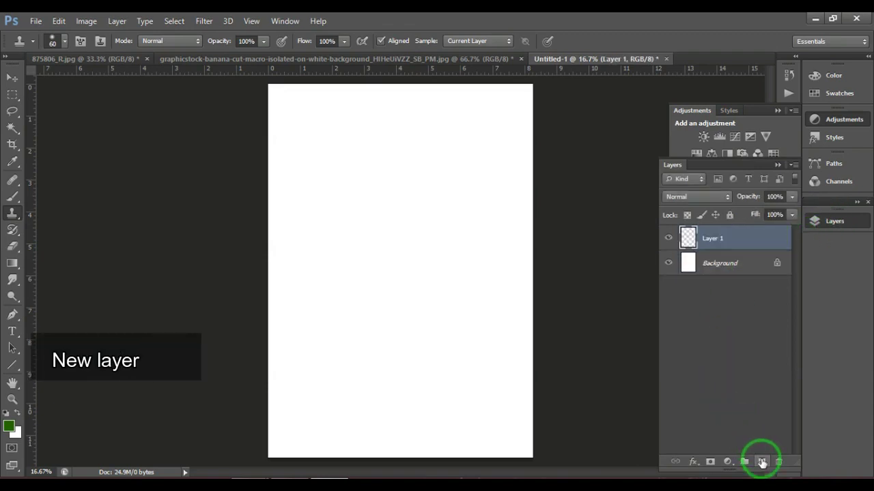
left_click(12, 263)
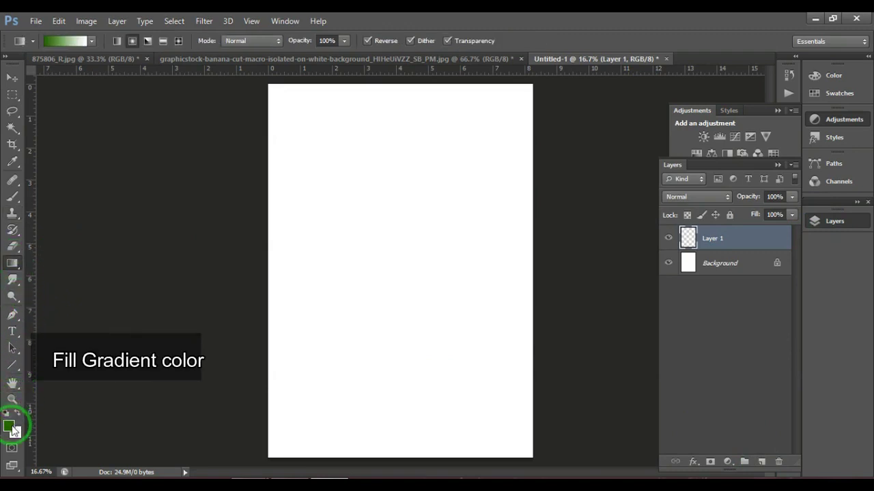
Step: Set foreground to yellow #fcd500 and fill Layer 1 with a reversed radial gradient from the centre
left_click(10, 426)
left_click(619, 255)
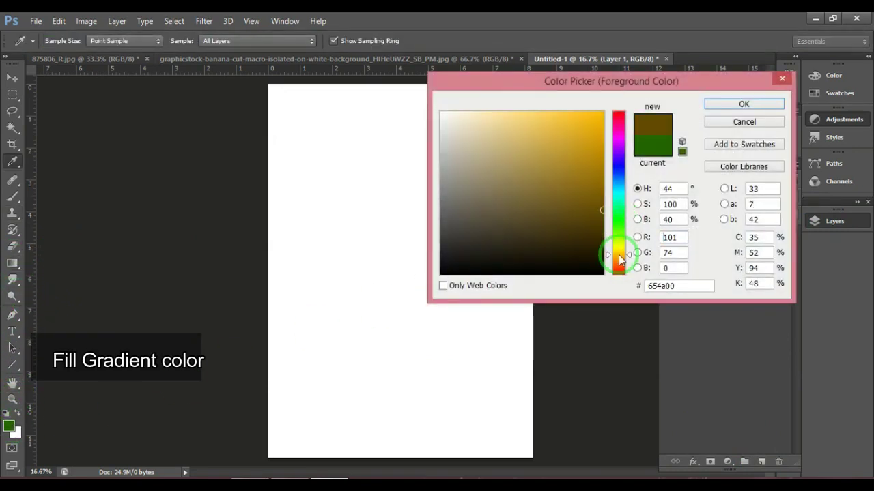
left_click_drag(619, 255, 619, 252)
left_click(600, 116)
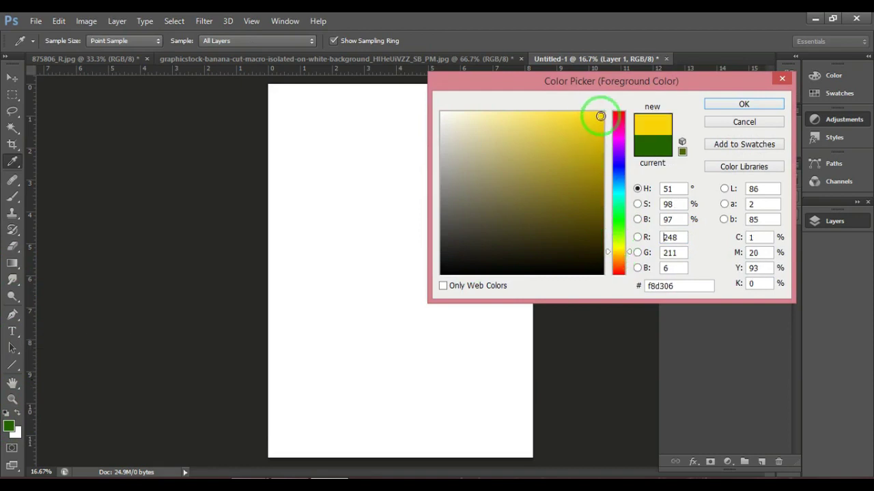
left_click_drag(600, 116, 604, 113)
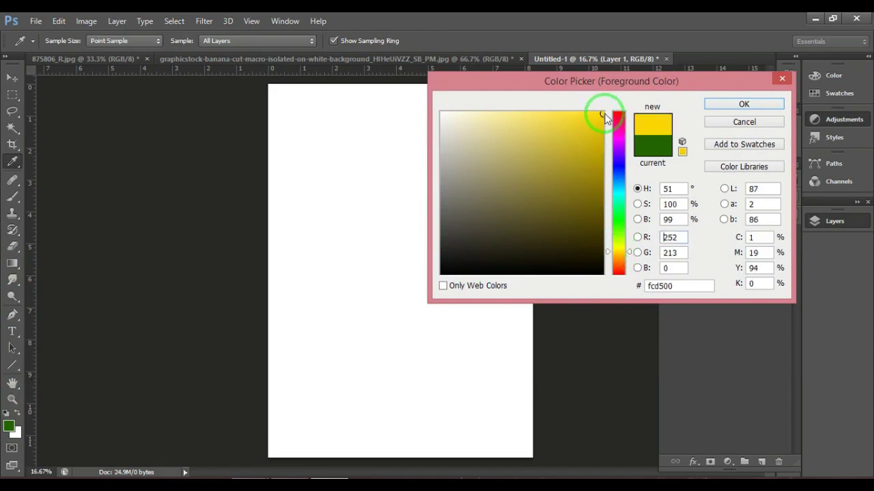
left_click(733, 104)
key("g")
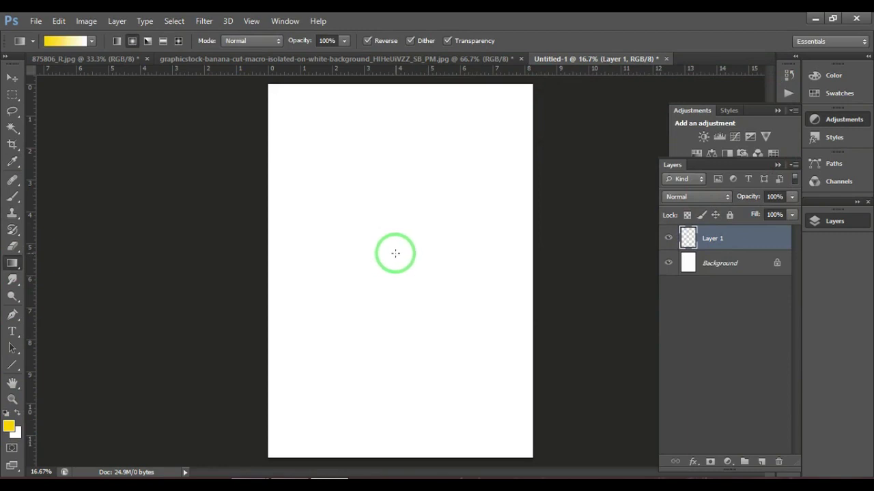
left_click_drag(400, 254, 411, 342)
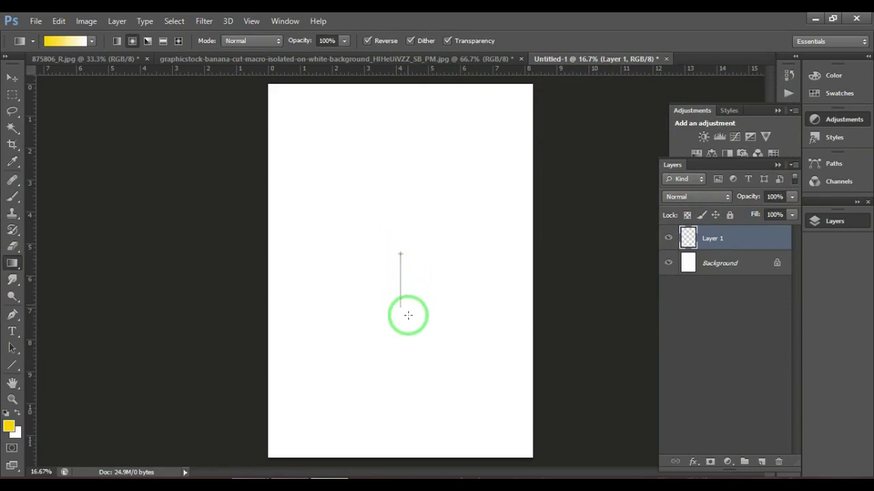
left_click_drag(411, 342, 412, 342)
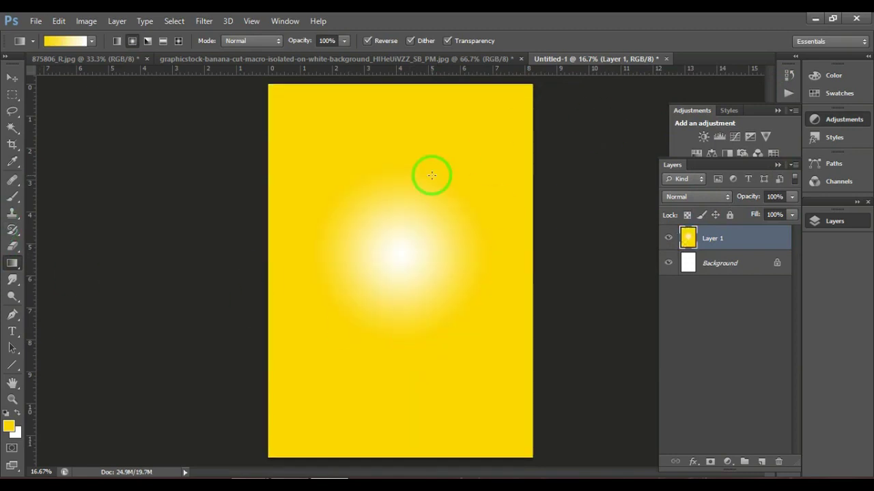
Step: Add a Levels adjustment with black input near 15 and white input lowered to 233
left_click(723, 138)
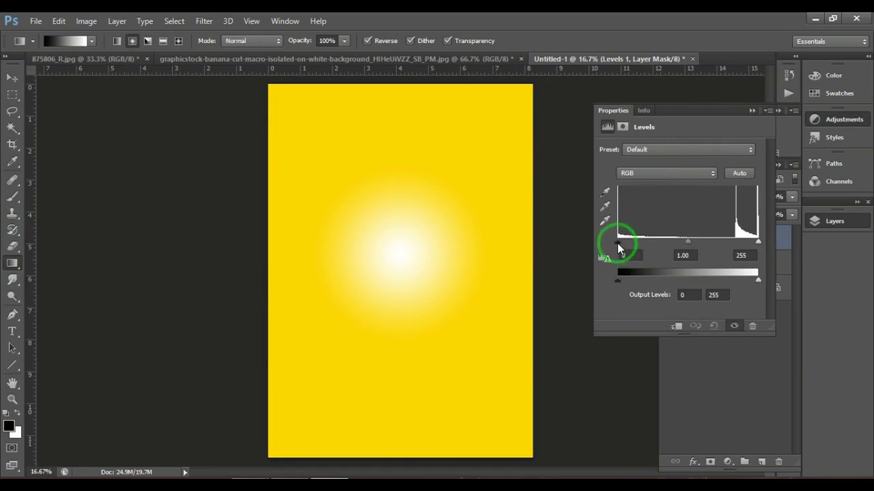
mouse_move(618, 247)
left_mouse_down()
mouse_move(626, 249)
mouse_move(612, 244)
left_mouse_up()
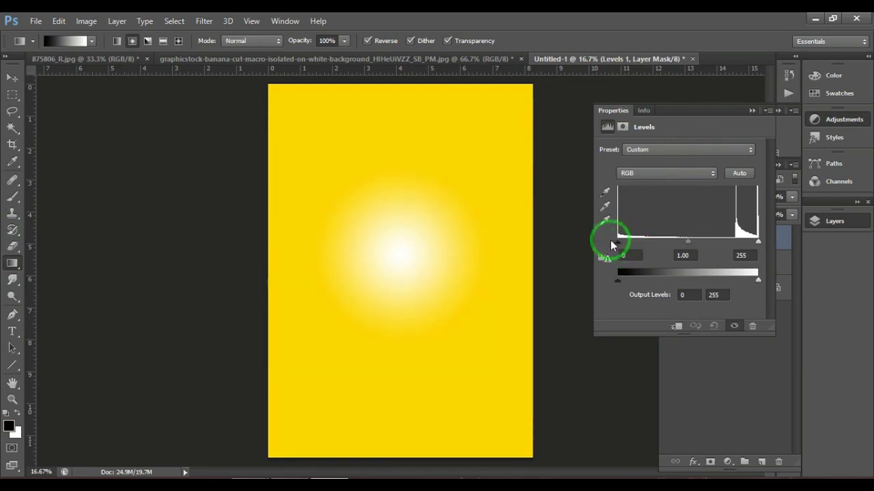
left_click_drag(757, 242, 749, 244)
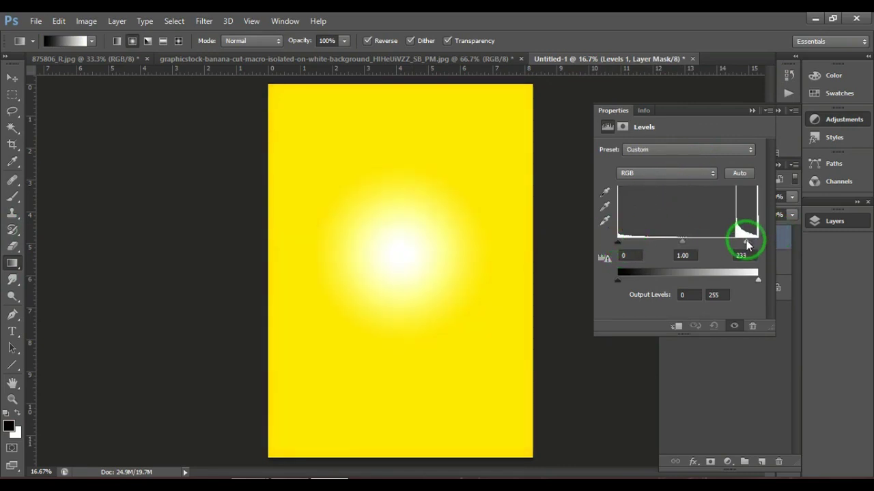
left_click(749, 116)
left_click(778, 111)
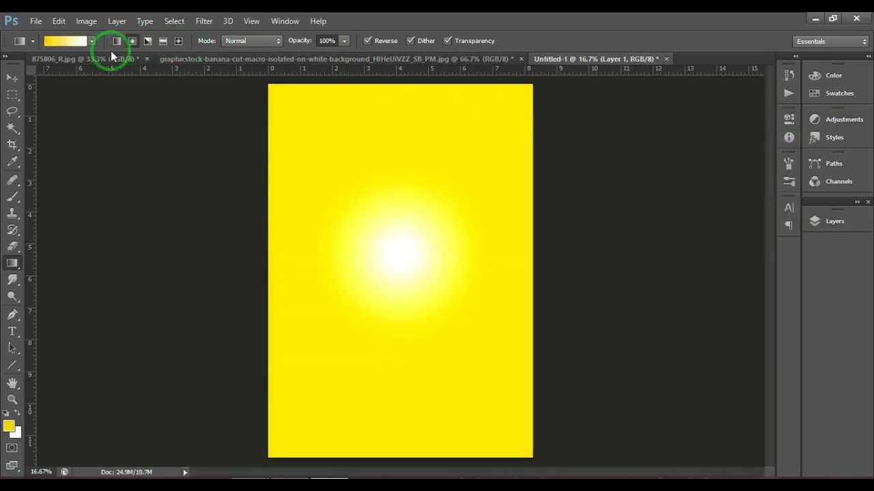
left_click(77, 58)
Step: Marquee the banana in 875806_R.jpg and drag it onto Untitled-1 as Layer 2
left_click(13, 94)
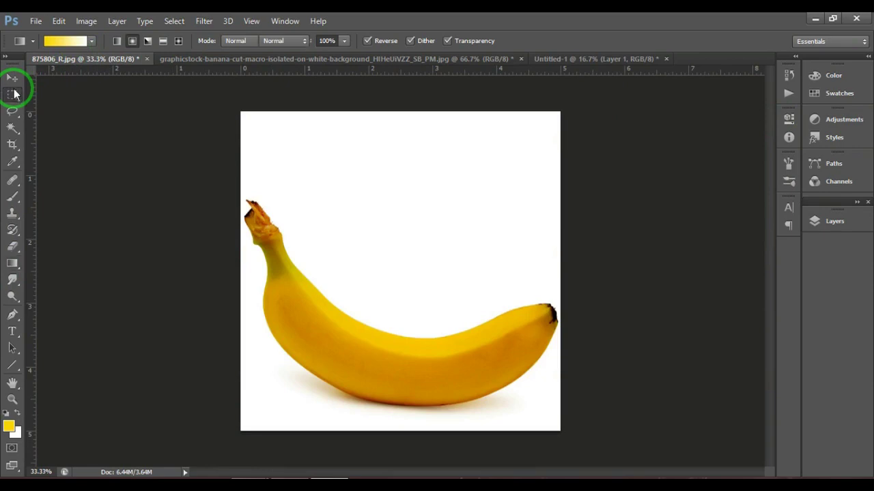
left_click_drag(231, 178, 661, 460)
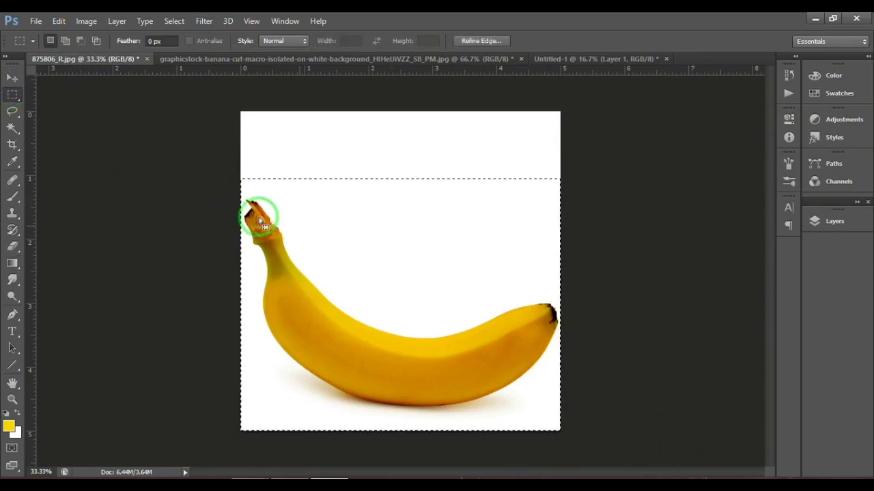
left_click(13, 77)
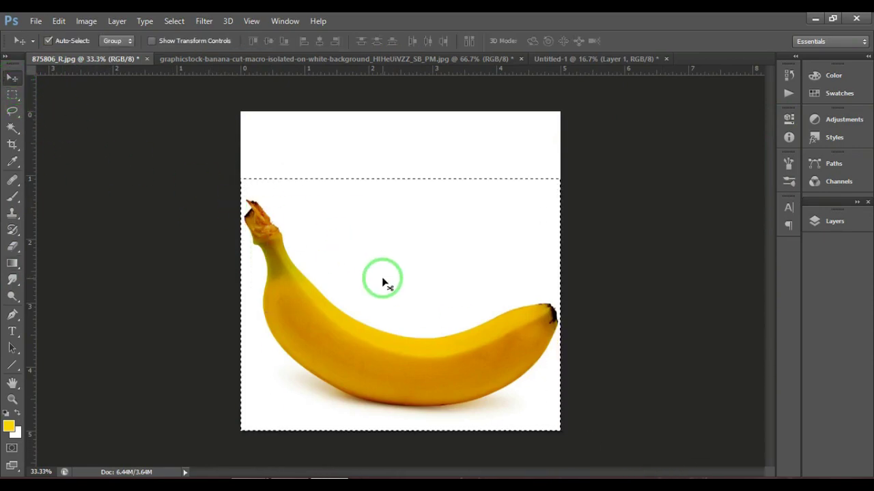
left_click_drag(383, 283, 546, 63)
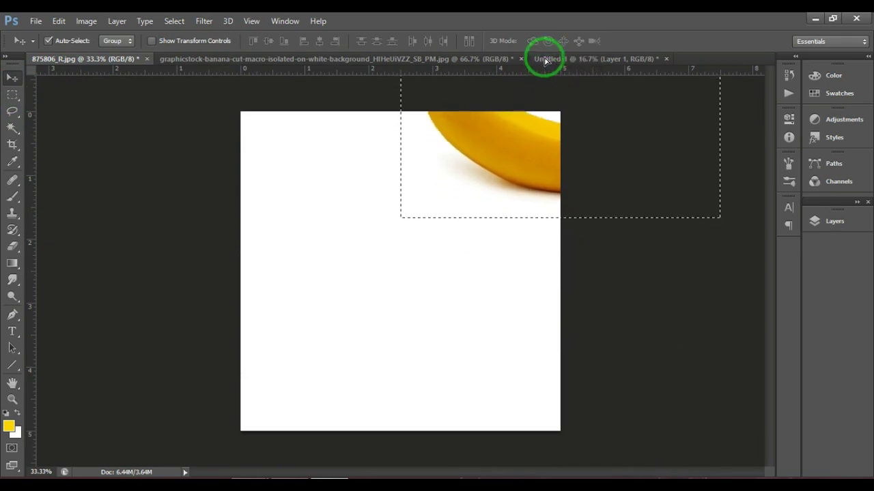
mouse_move(545, 60)
left_mouse_down()
mouse_move(415, 287)
mouse_move(402, 290)
left_mouse_up()
Step: Rotate the banana about 52° and enlarge it to ~143%, then trim it to ~97%
key("ctrl+t")
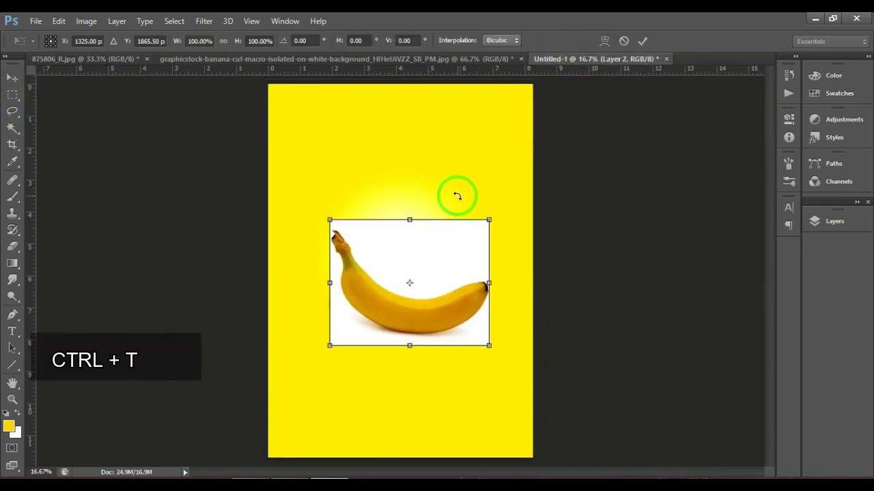
left_click_drag(454, 195, 521, 261)
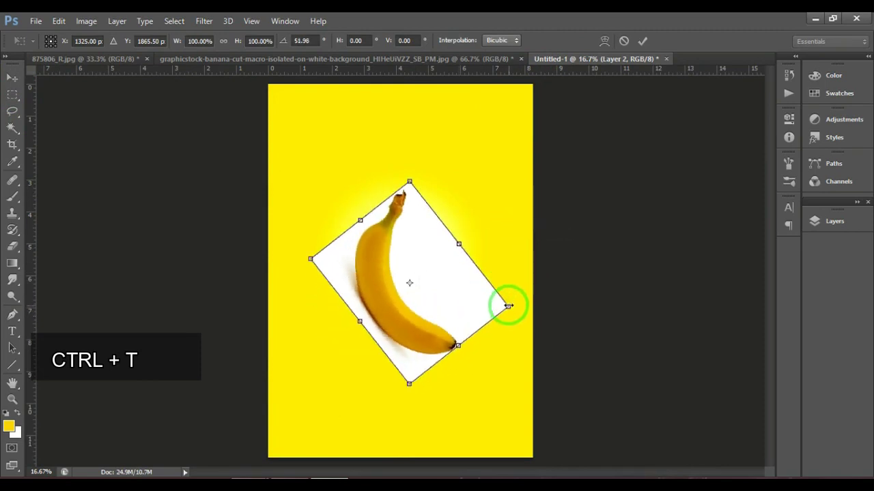
mouse_move(508, 307)
left_mouse_down()
mouse_move(546, 315)
mouse_move(522, 312)
mouse_move(533, 295)
left_mouse_up()
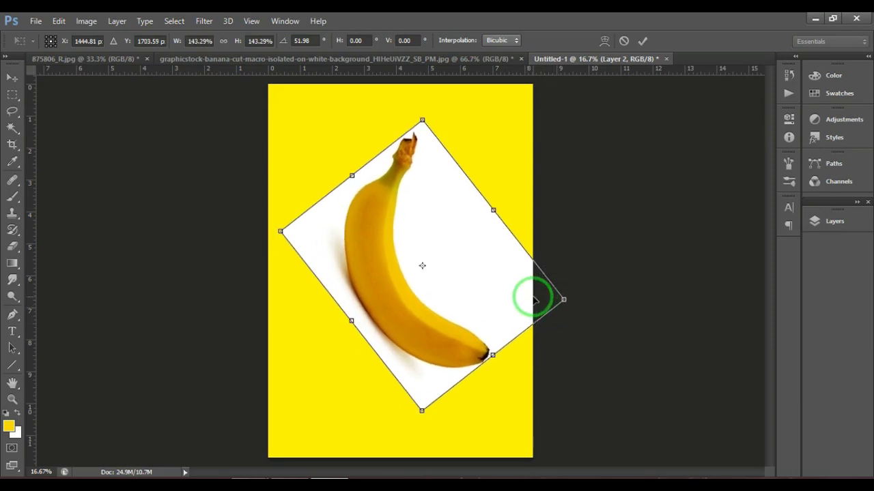
key("Return")
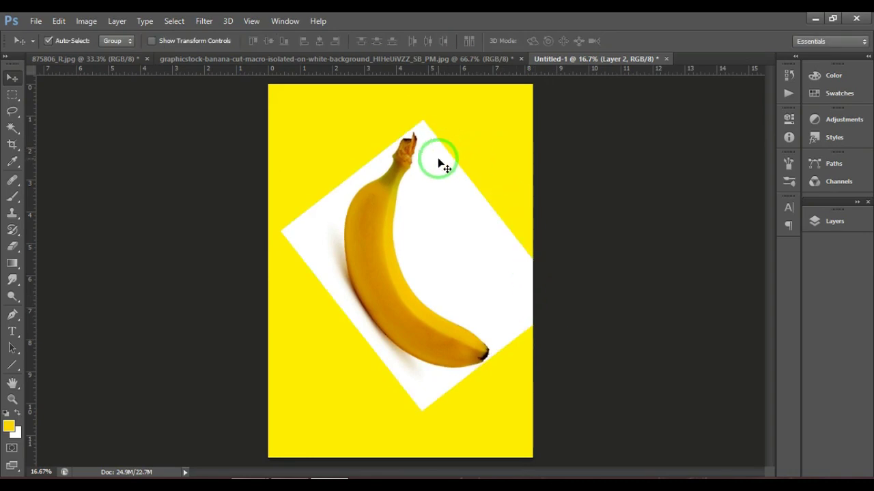
key("ctrl+t")
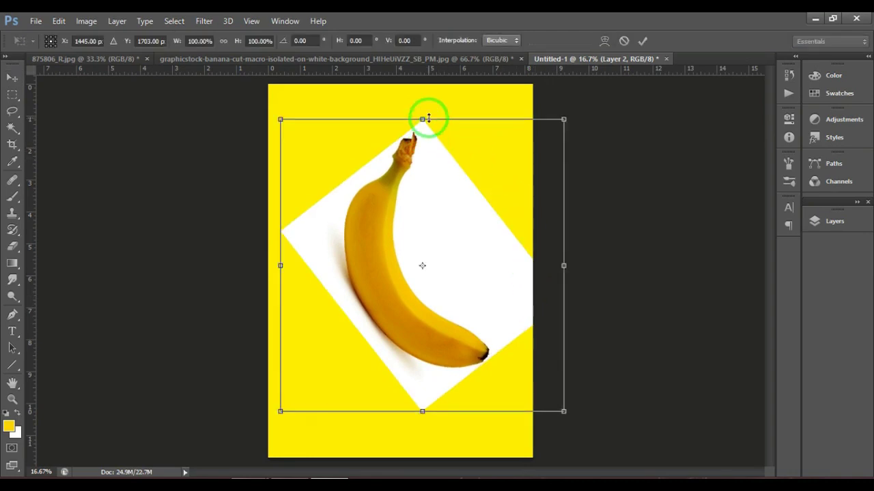
left_click_drag(561, 121, 555, 128)
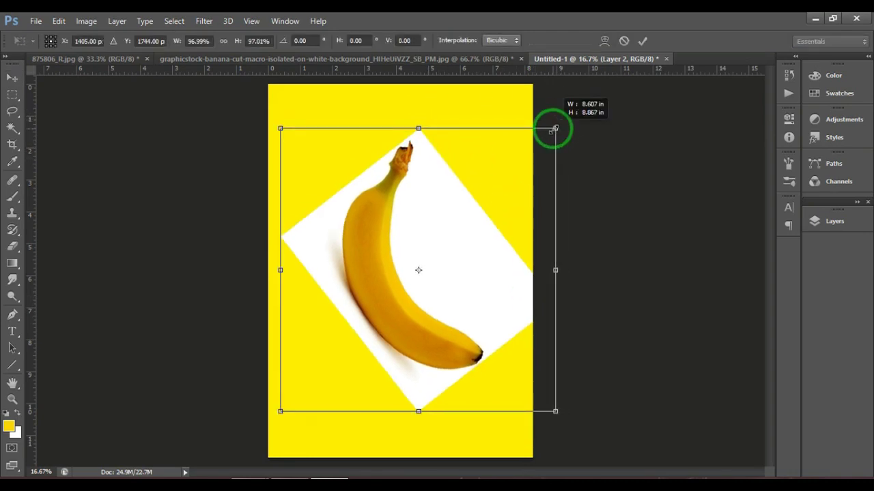
key("Return")
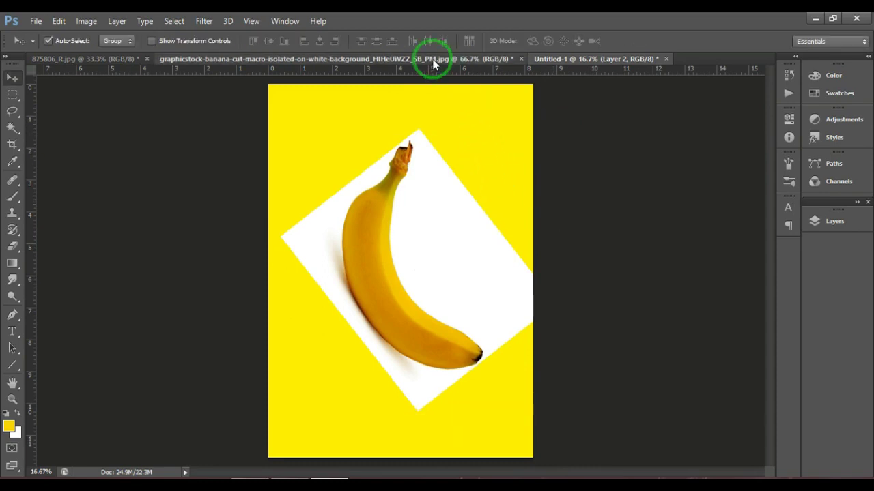
Step: Marquee the cut banana end in the close-up photo and drag it onto the canvas as Layer 3
left_click(433, 60)
left_click(12, 94)
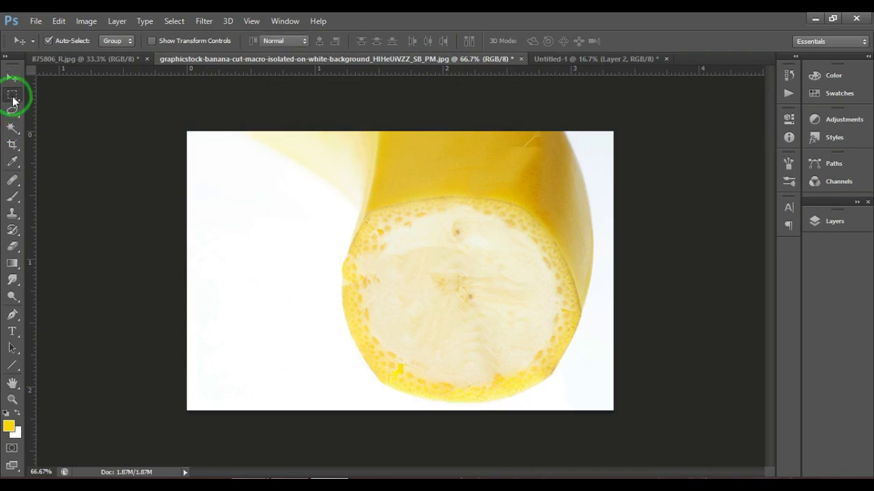
mouse_move(258, 170)
left_mouse_down()
mouse_move(565, 363)
mouse_move(601, 411)
left_mouse_up()
left_click(12, 77)
left_click_drag(464, 193, 545, 61)
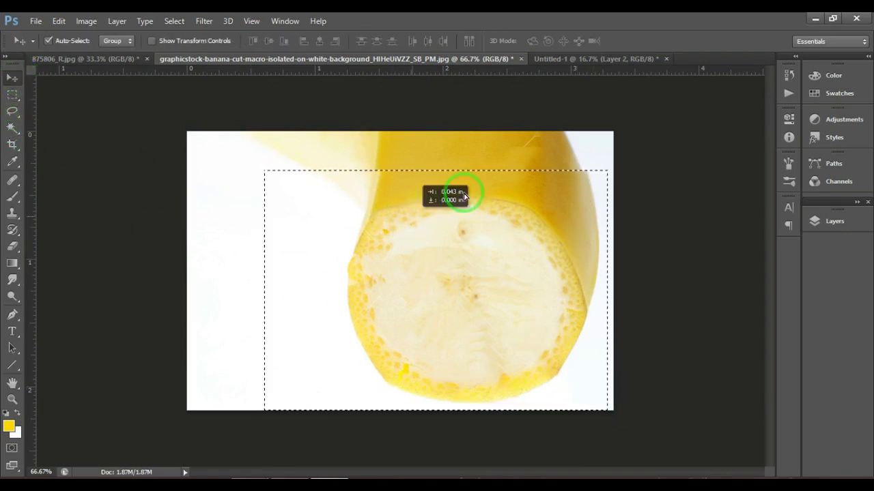
mouse_move(544, 61)
left_mouse_down()
mouse_move(455, 218)
mouse_move(342, 369)
left_mouse_up()
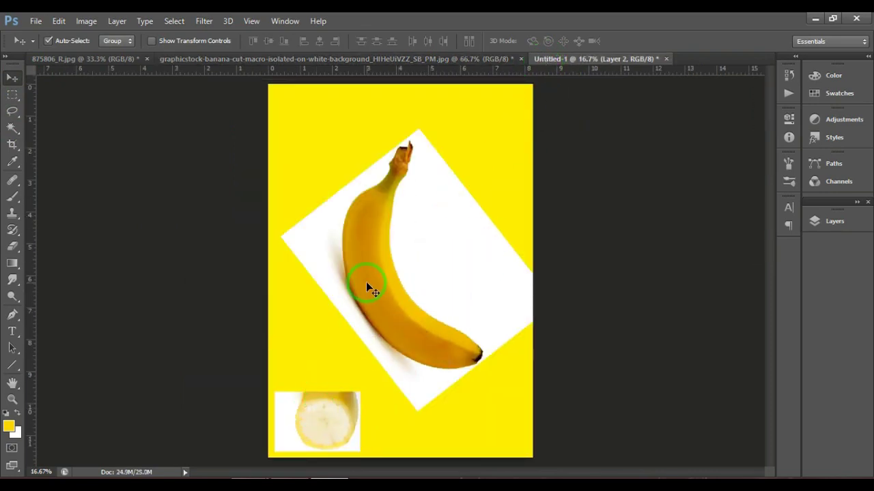
key("ctrl+plus")
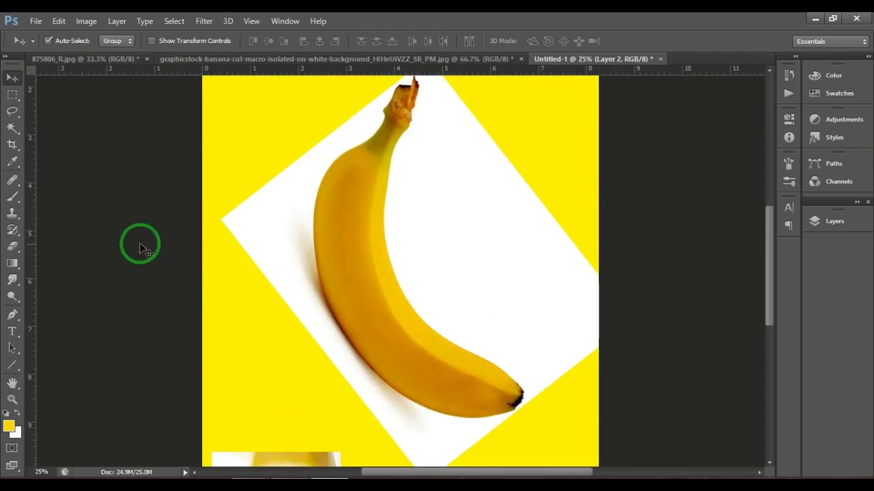
Step: Erase the banana's white backdrop with the Magic Eraser Tool, leaving a thin left-edge fringe
left_click(13, 247)
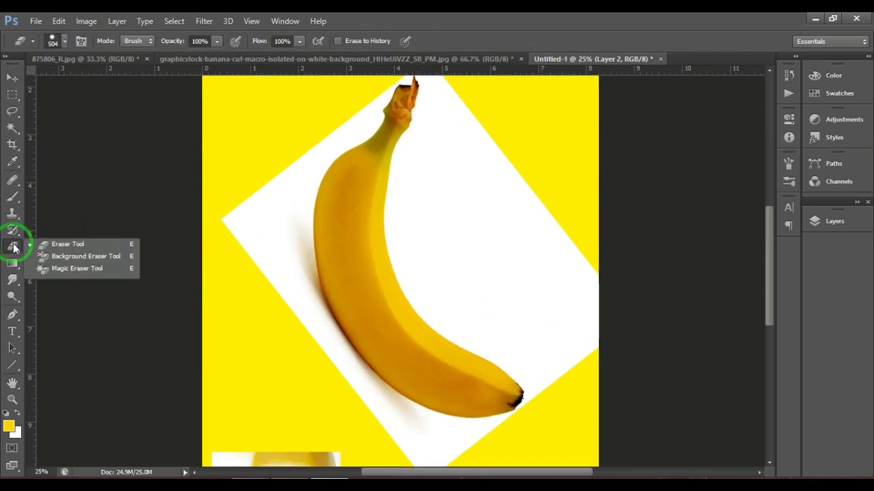
left_click(56, 269)
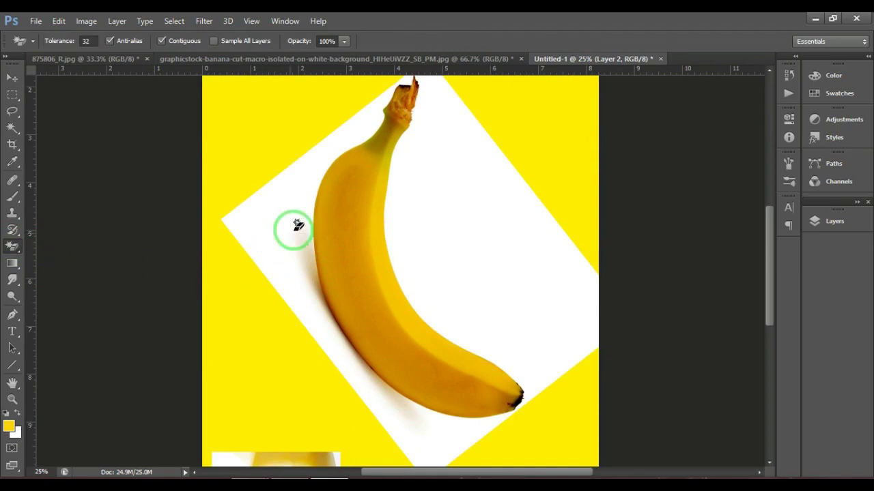
left_click(291, 228)
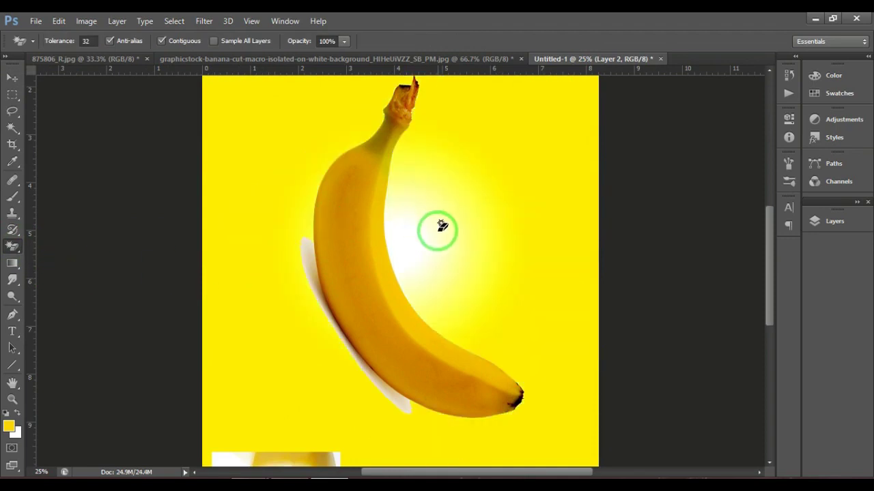
left_click(302, 268)
left_click(312, 274)
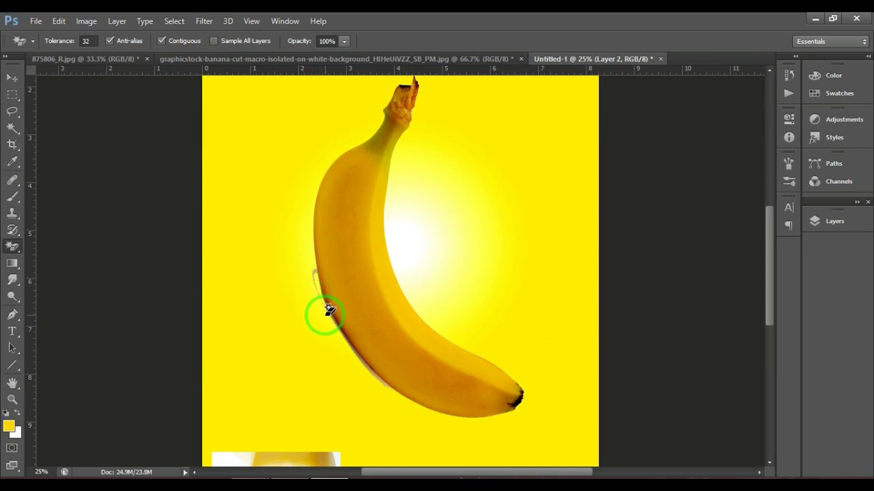
scroll(325, 315, "up", 1)
scroll(325, 315, "up", 1)
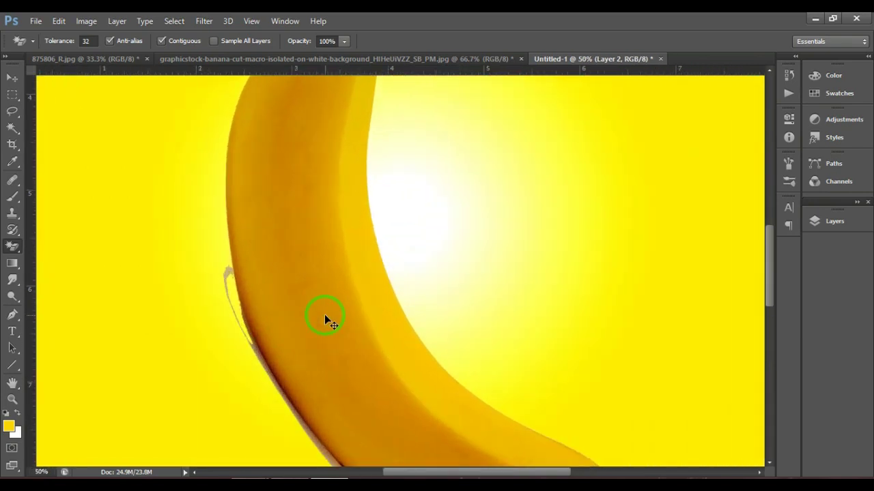
scroll(325, 315, "up", 1)
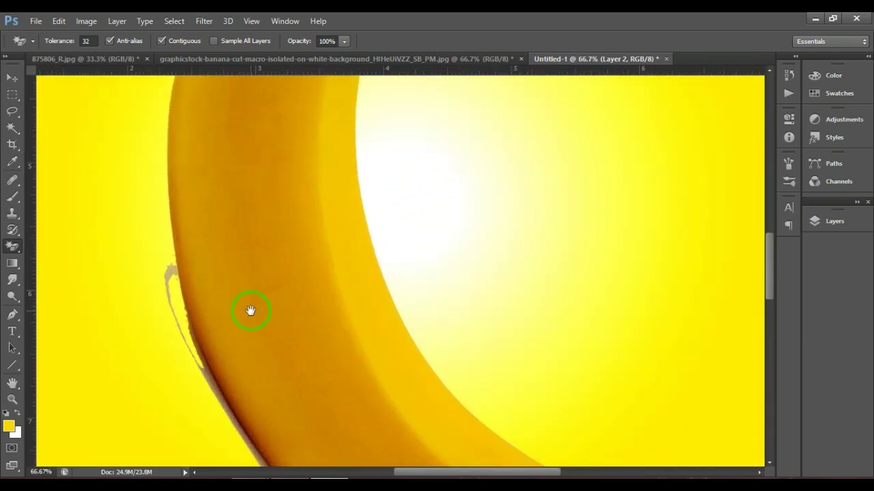
left_click_drag(251, 311, 278, 153)
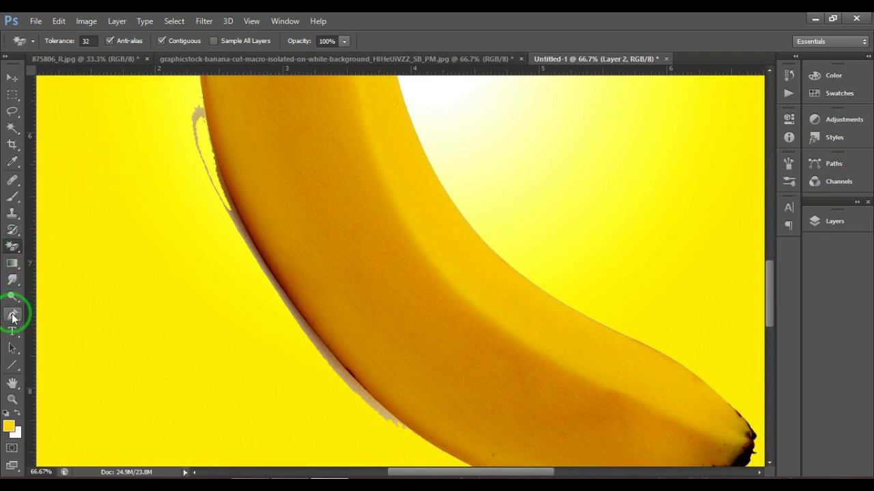
Step: Start a Pen path with curved anchors following the banana's left edge
left_click(13, 316)
left_click(200, 89)
left_click_drag(275, 280, 317, 312)
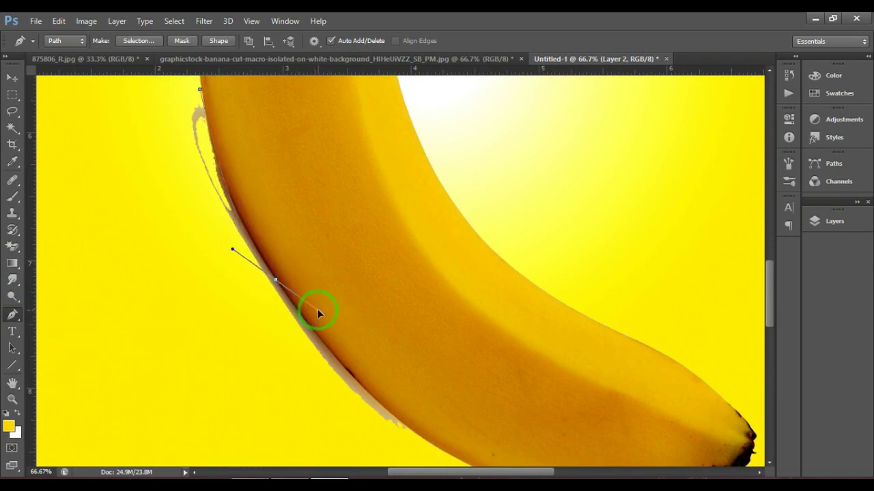
left_click_drag(317, 311, 320, 328)
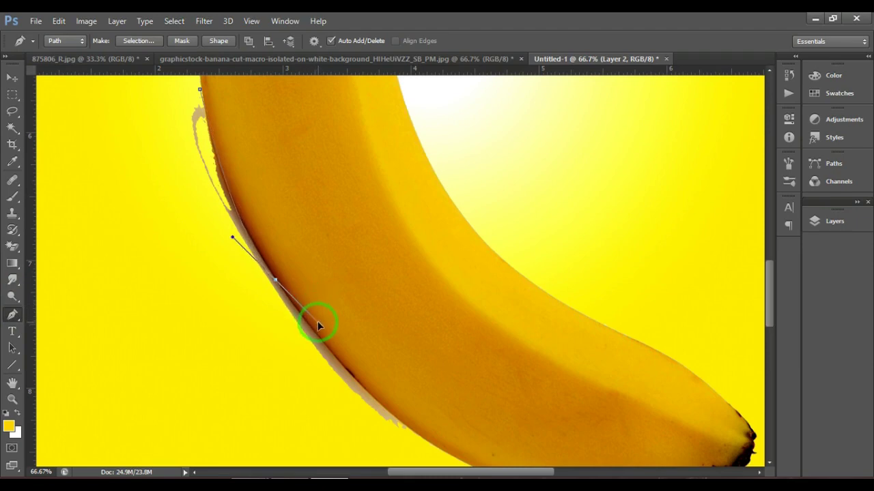
left_click(274, 280, "alt")
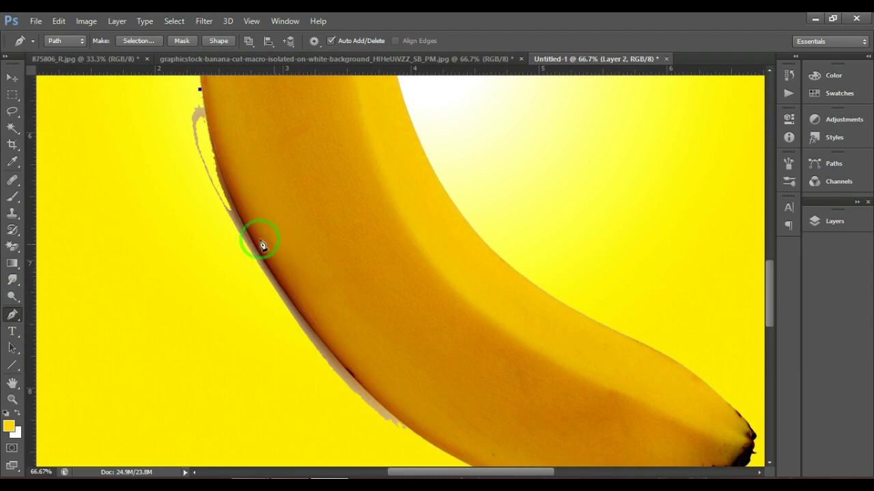
left_click_drag(248, 232, 266, 246)
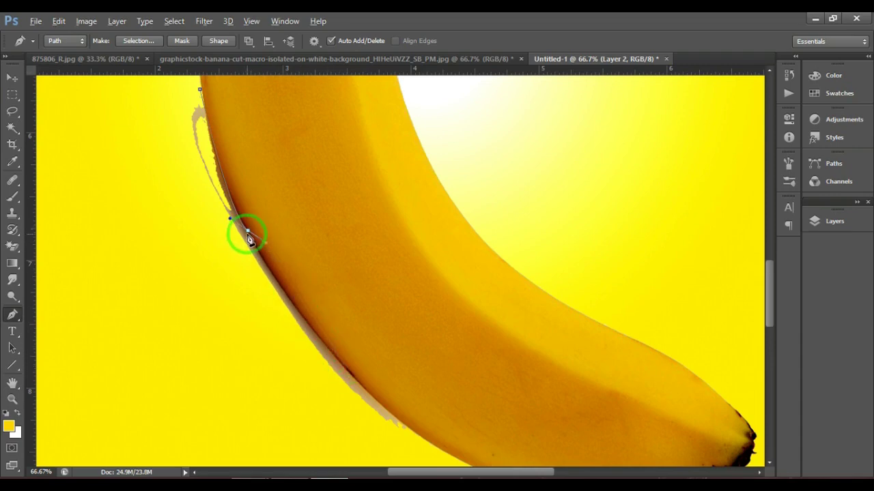
left_click(248, 233, "alt")
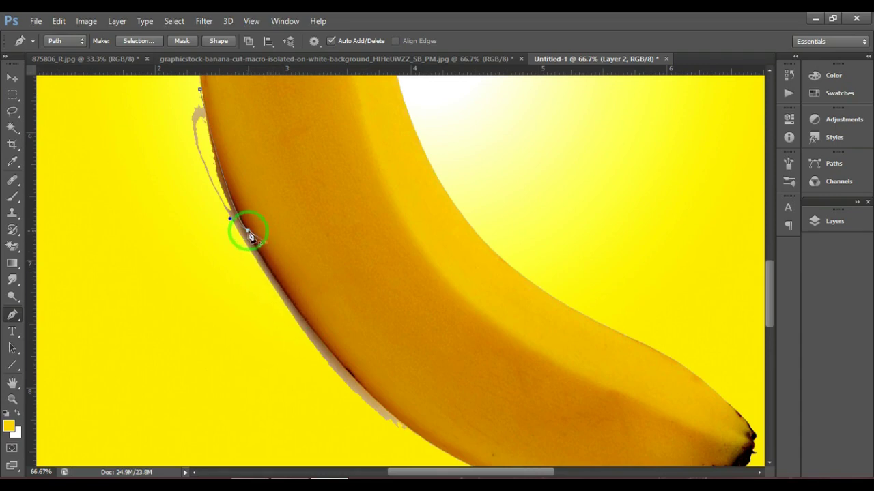
left_click(291, 302)
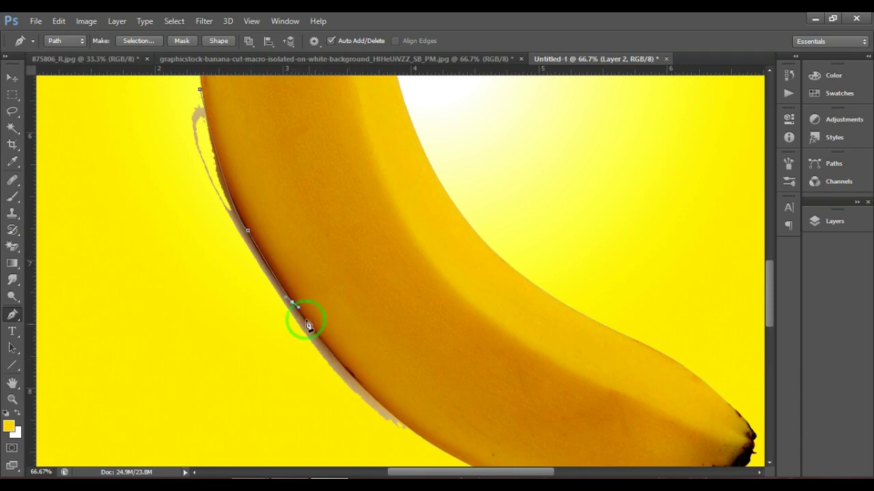
mouse_move(291, 302)
left_mouse_down()
mouse_move(305, 321)
mouse_move(371, 343)
left_mouse_up()
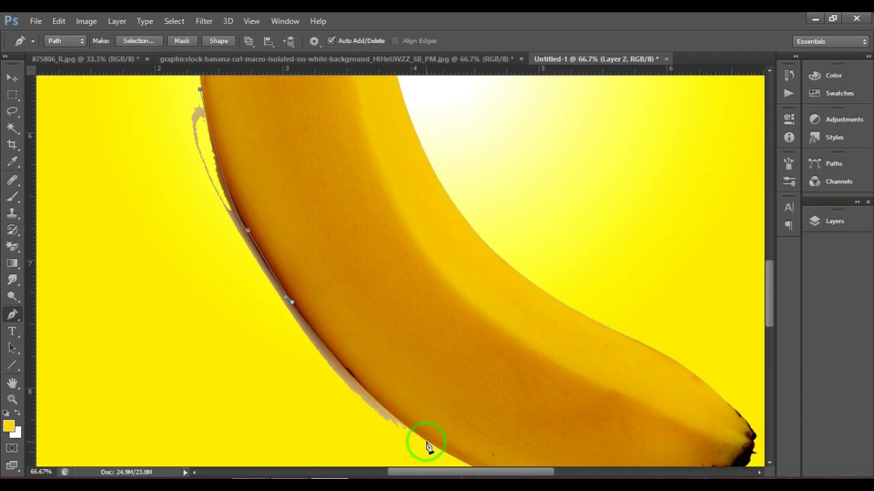
Step: Continue the path around the banana tip and the fringe, closing it at the start
left_click_drag(425, 442, 451, 446)
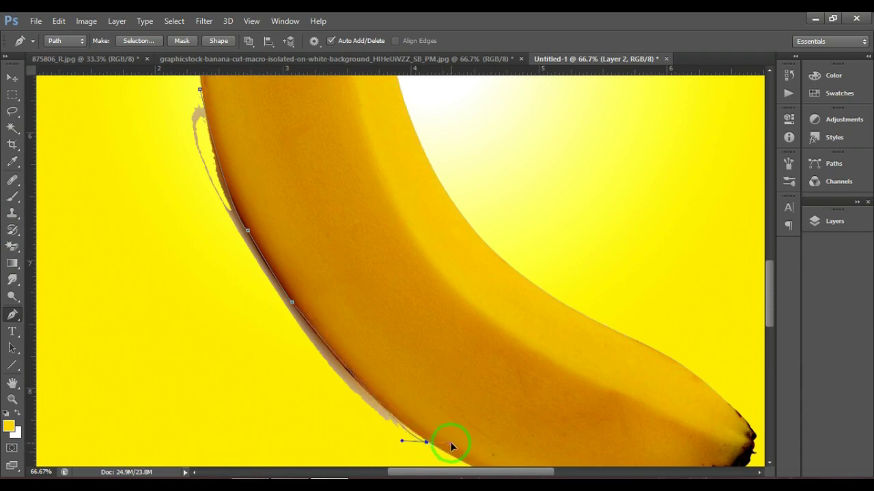
mouse_move(450, 442)
left_mouse_down()
mouse_move(517, 452)
mouse_move(517, 471)
mouse_move(504, 459)
left_mouse_up()
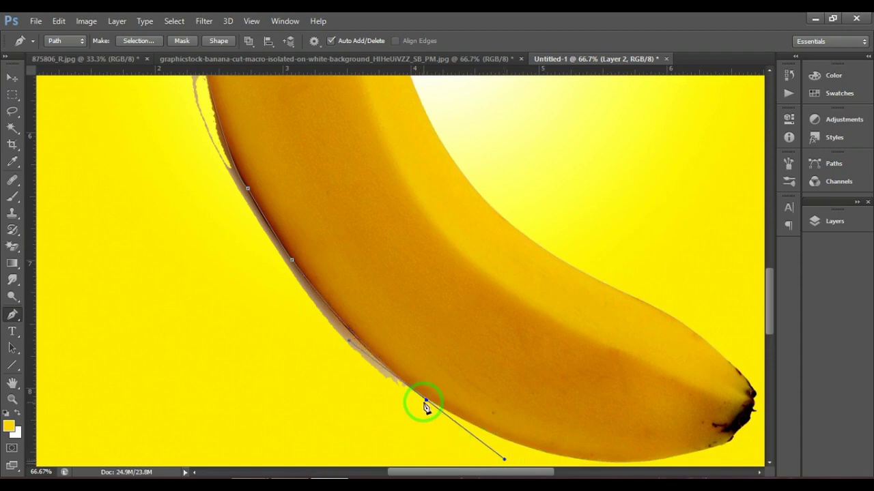
left_click(425, 401, "alt")
left_click(366, 411)
left_click_drag(216, 352, 209, 342)
left_click(134, 147)
left_click_drag(170, 129, 211, 296)
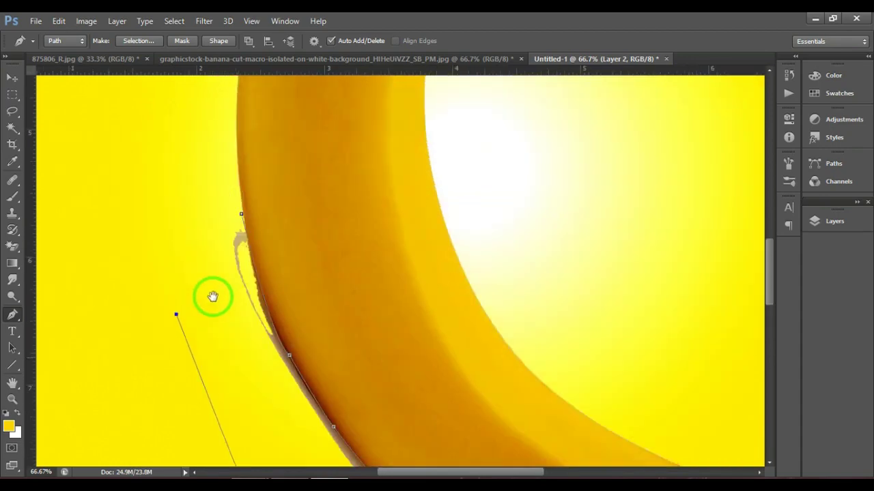
left_click(185, 185)
left_click(240, 220)
right_click(211, 241)
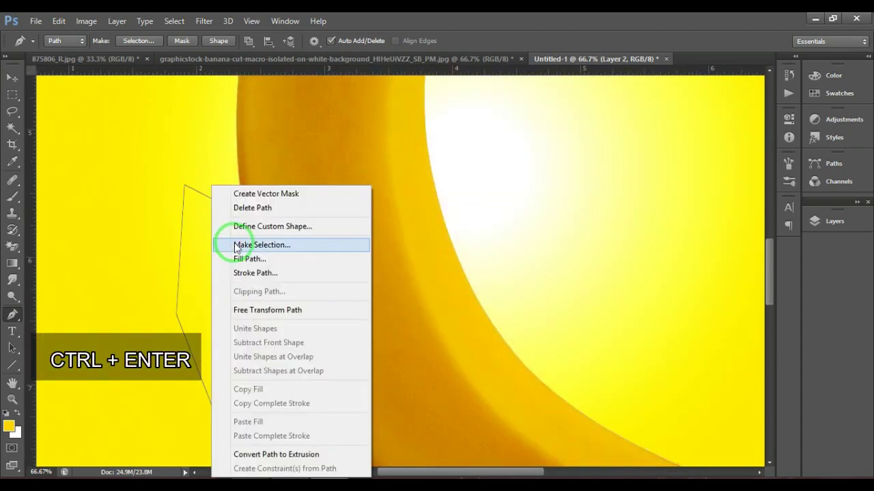
Step: Turn the path into a selection, delete the pale fringe, deselect, and zoom out to the whole document
left_click(235, 247)
left_click(484, 149)
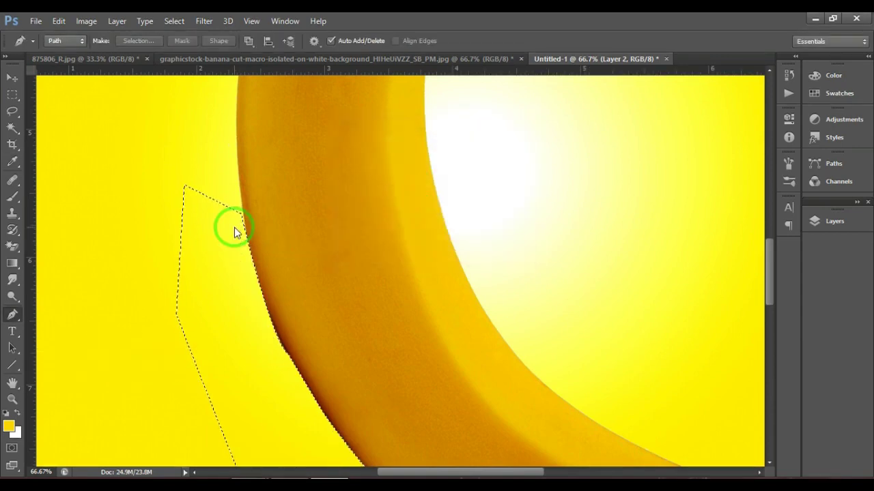
left_click(13, 94)
left_click(94, 203)
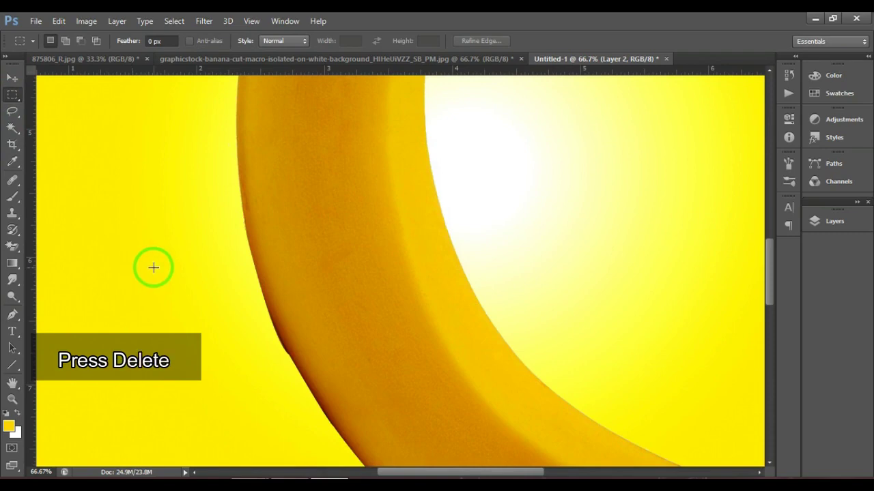
key("ctrl+minus")
key("ctrl+minus")
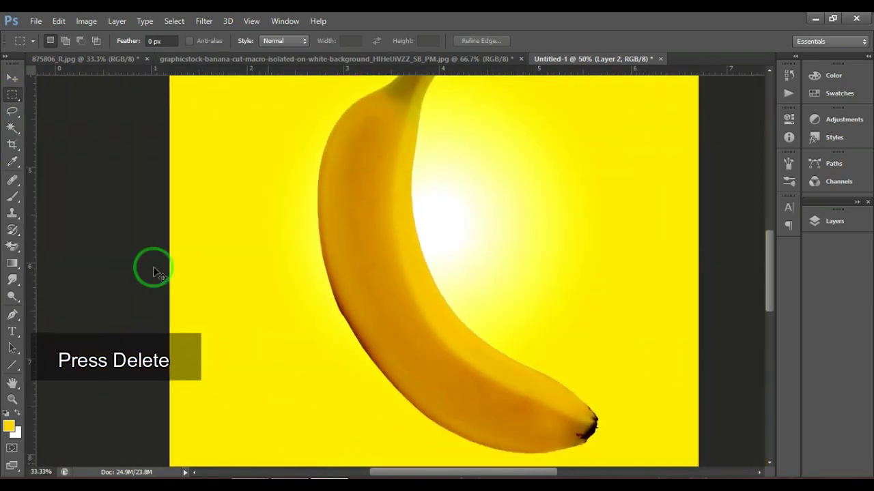
key("ctrl+minus")
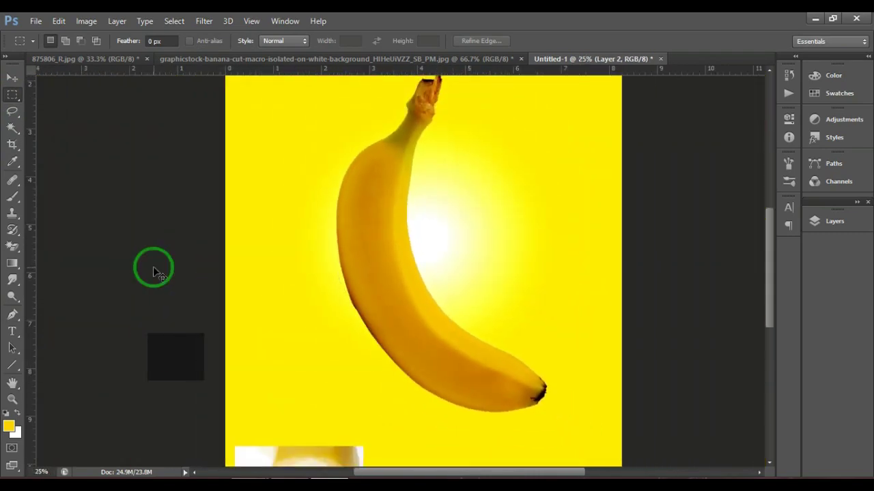
key("ctrl+minus")
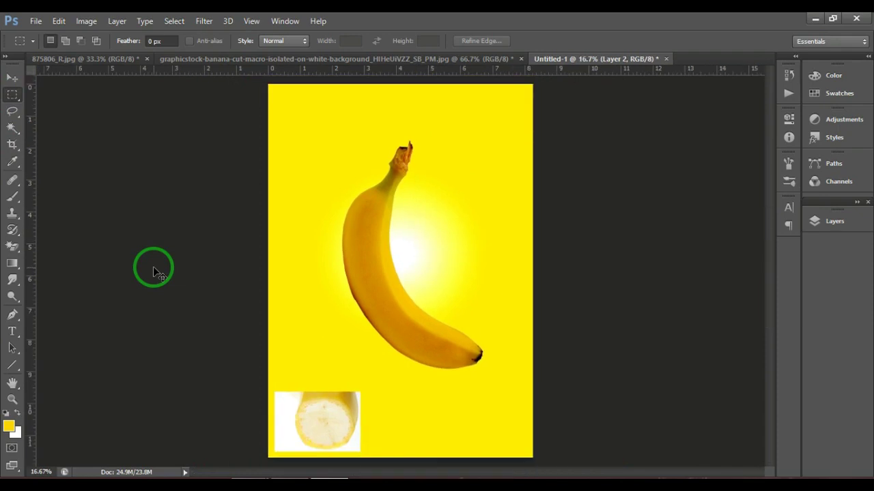
left_click(12, 77)
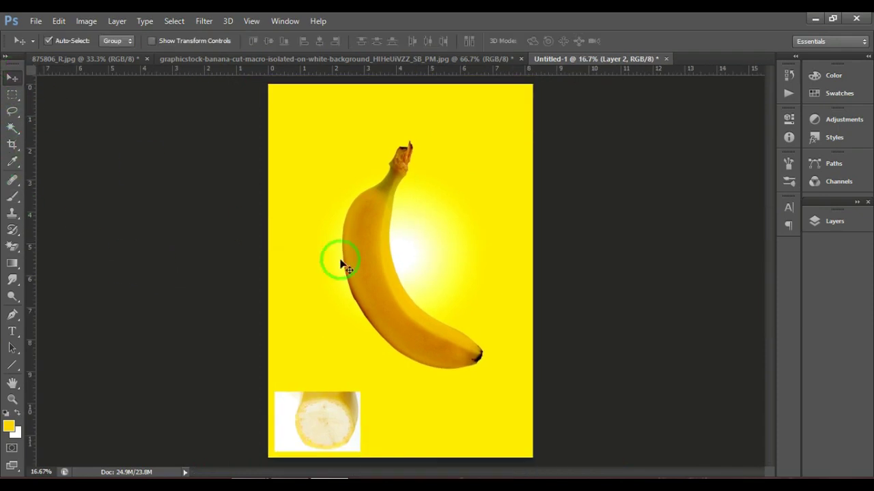
Step: Rescale the banana to about 109% and reposition it on the canvas
left_click_drag(362, 263, 381, 242)
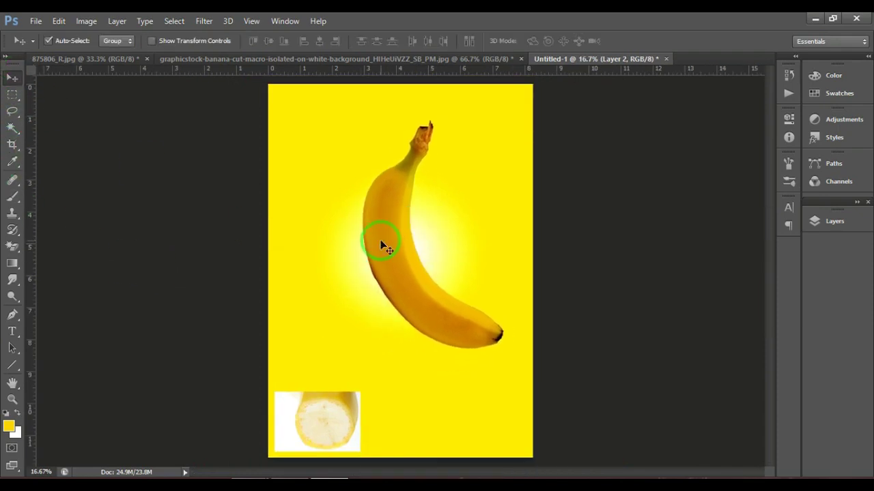
key("ctrl+t")
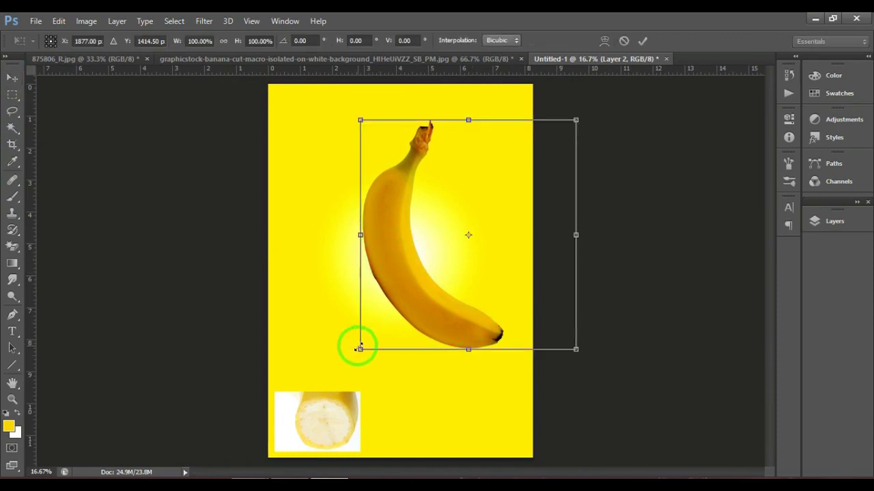
left_click_drag(359, 348, 330, 360)
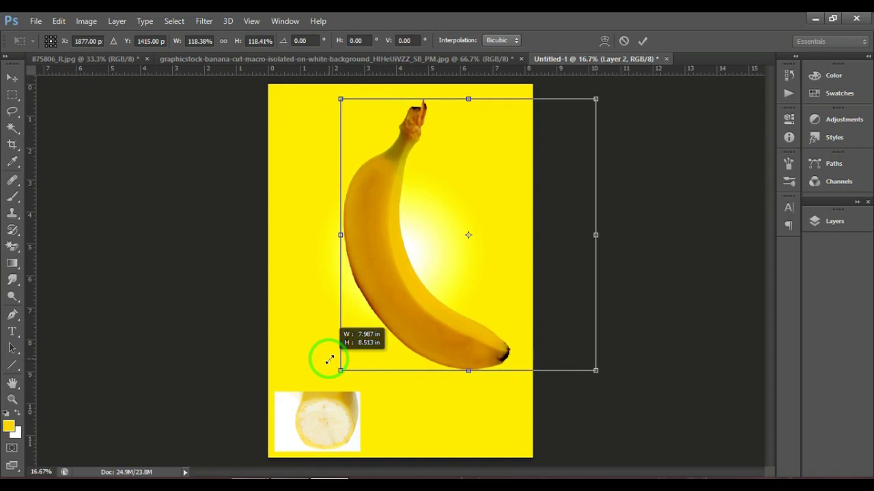
left_click_drag(330, 360, 349, 358)
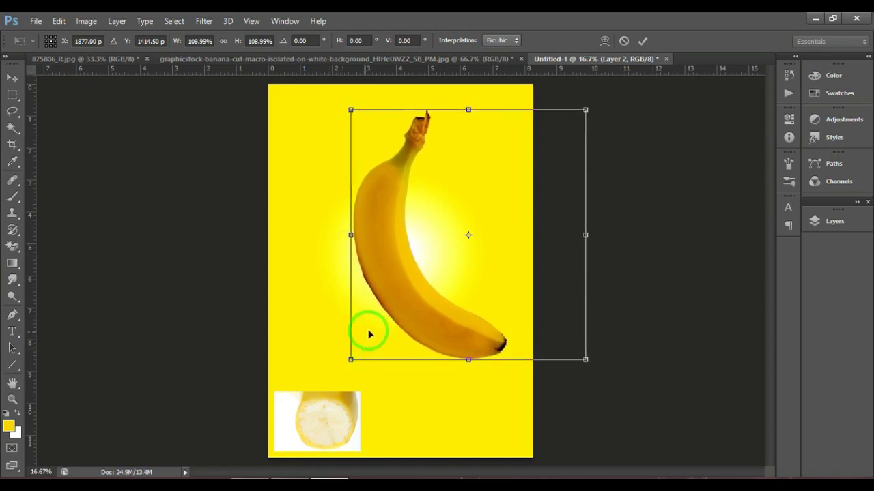
left_click_drag(394, 320, 391, 338)
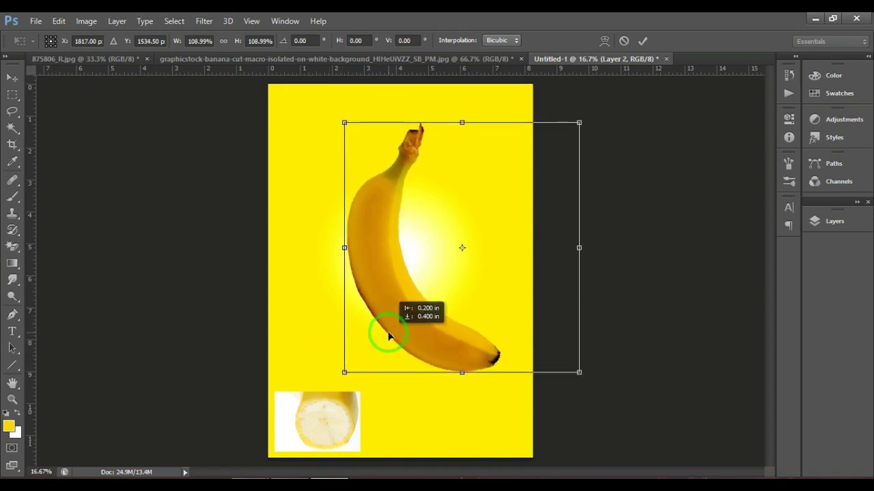
double_click(391, 337)
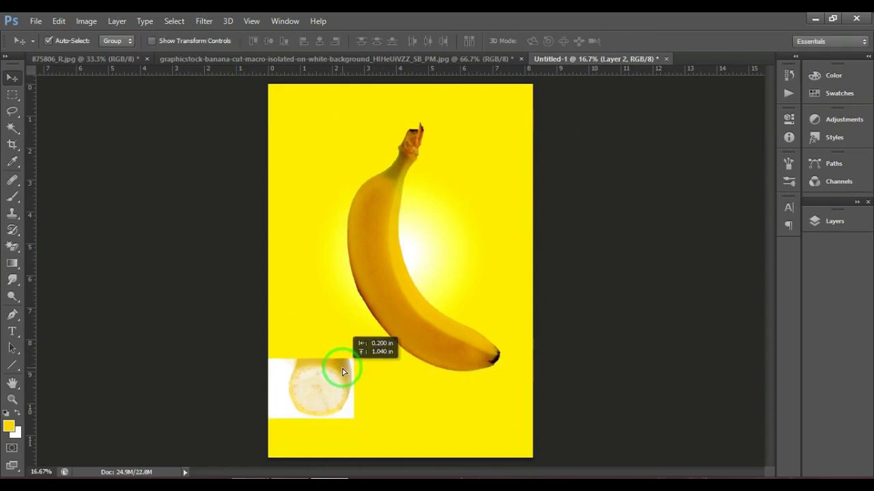
Step: Nudge the banana-slice photo upward at lower left, zooming to 25%
left_click_drag(345, 386, 353, 359)
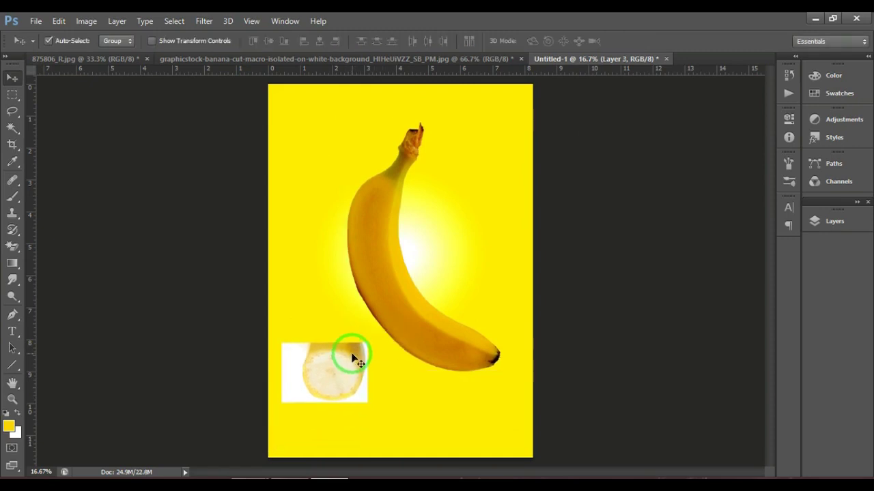
key("ctrl+plus")
left_click_drag(326, 394, 327, 372)
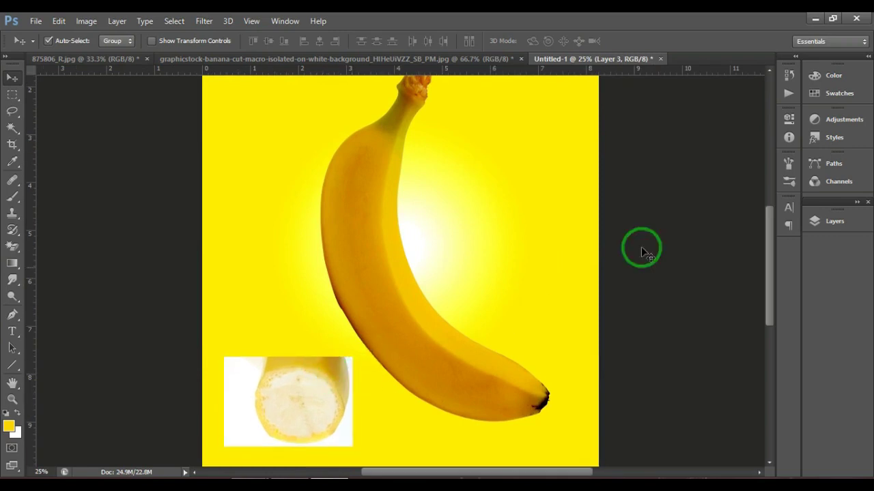
left_click(816, 119)
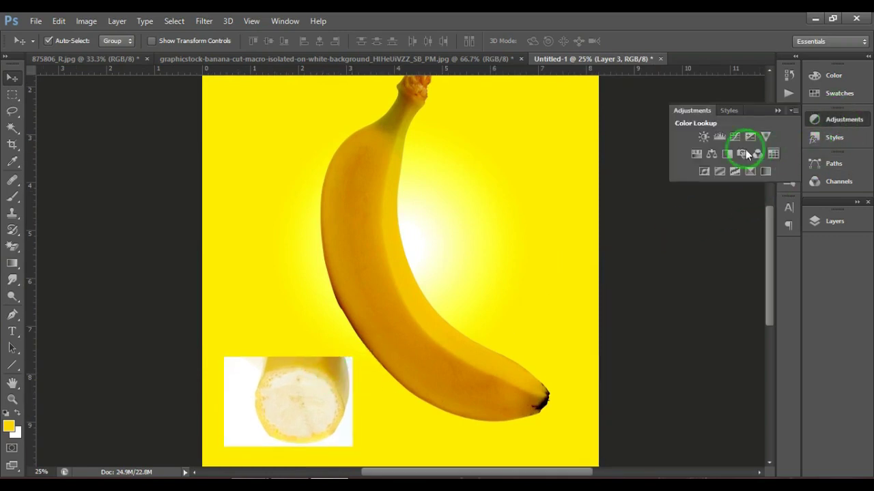
Step: Add a Levels adjustment, raising the black input first to 43 then to 82
left_click(718, 137)
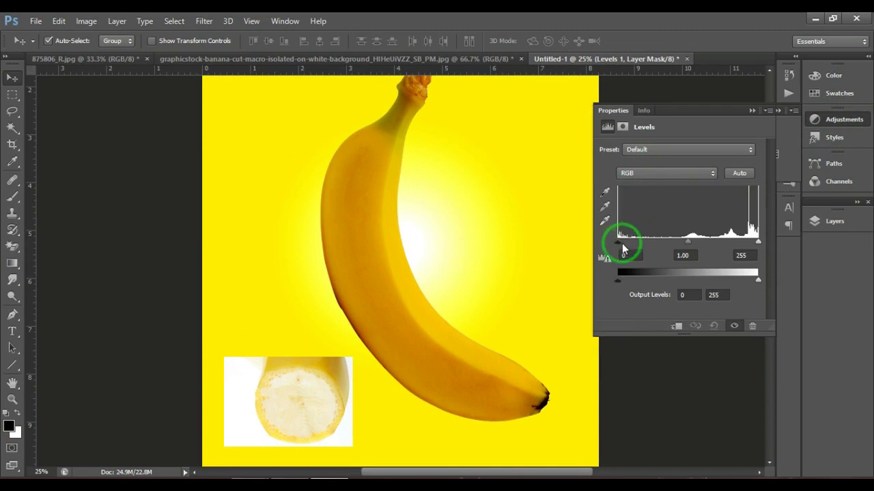
left_click_drag(619, 243, 641, 243)
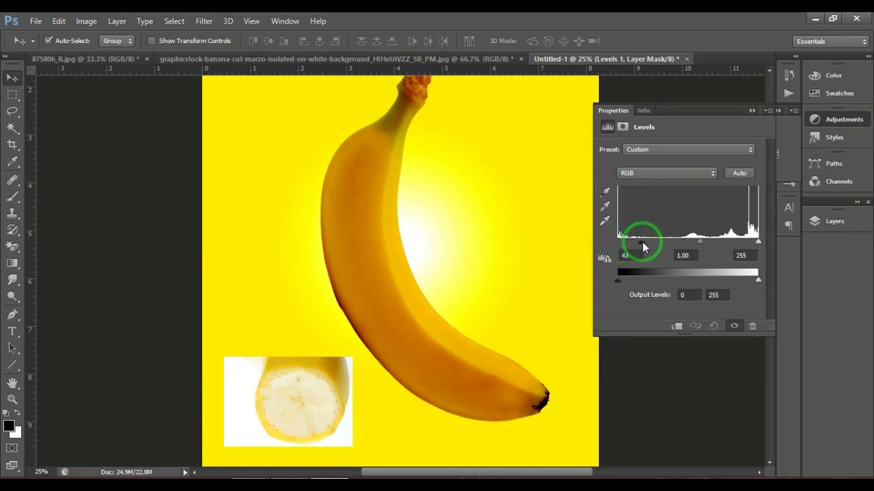
left_click_drag(661, 243, 723, 243)
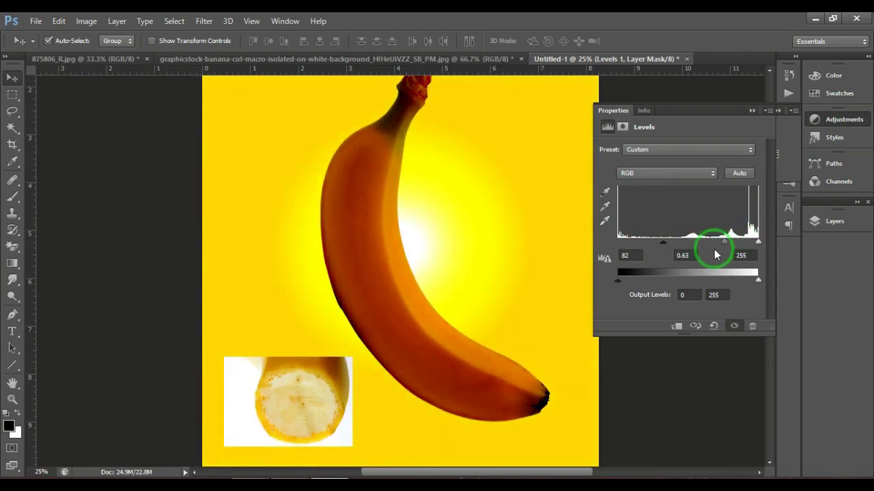
Step: Move the slice onto the banana's middle and Magic-Erase its white background
left_click_drag(312, 397, 362, 300)
left_click(12, 247)
left_click(291, 291)
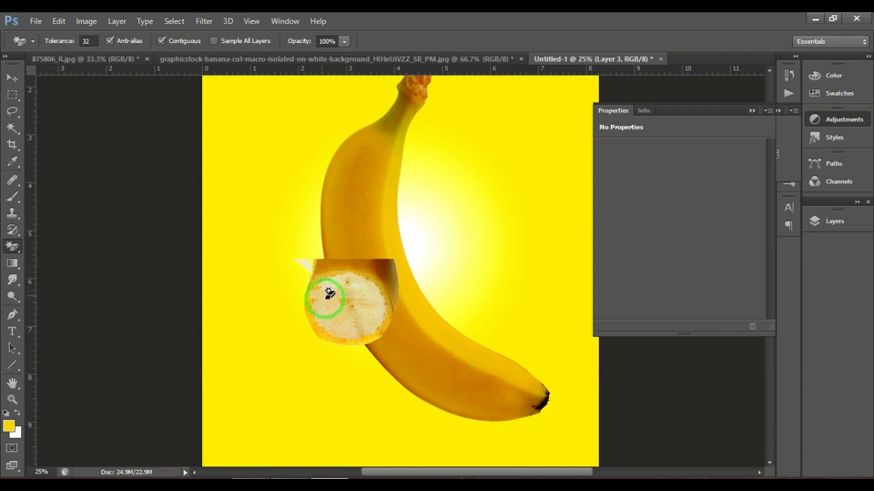
Step: Trim the slice to a round disc by deleting everything outside an elliptical selection
left_click(313, 255)
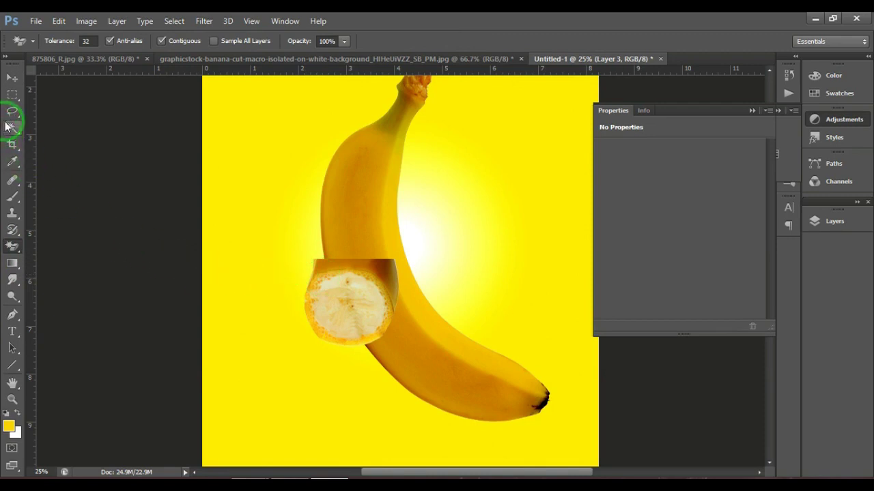
left_click_drag(12, 101, 47, 104)
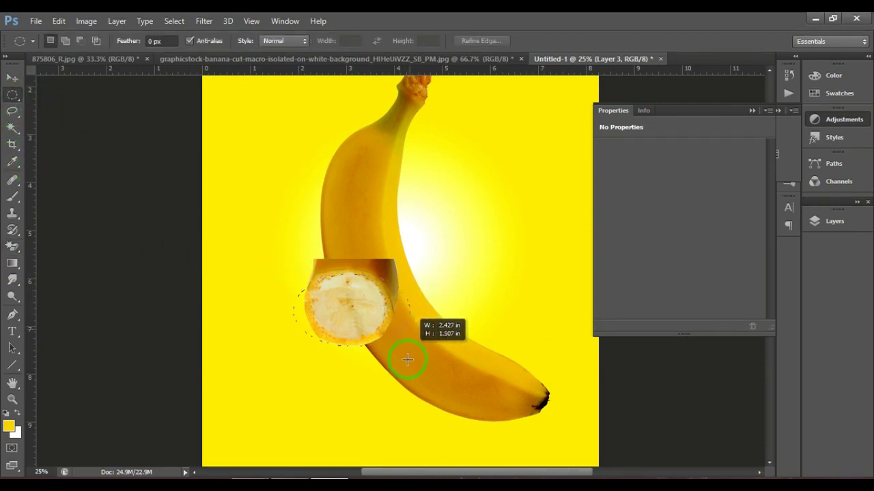
mouse_move(297, 274)
left_mouse_down()
mouse_move(402, 369)
mouse_move(374, 347)
left_mouse_up()
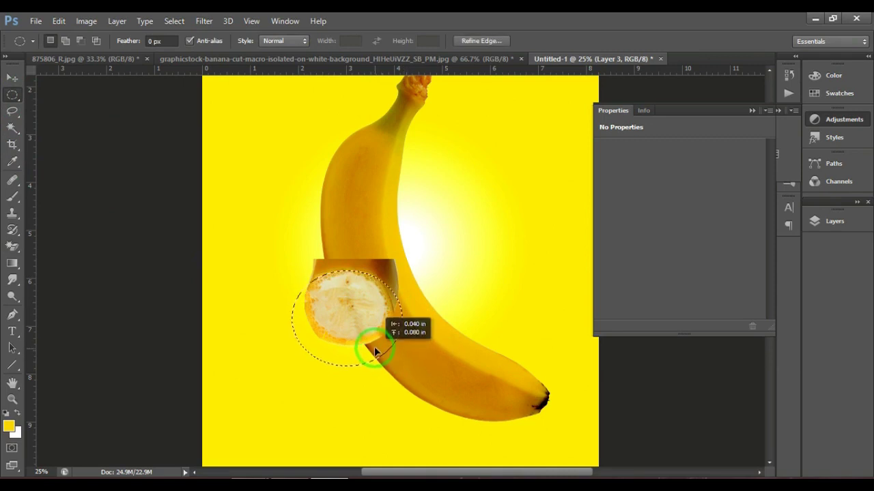
right_click(358, 315)
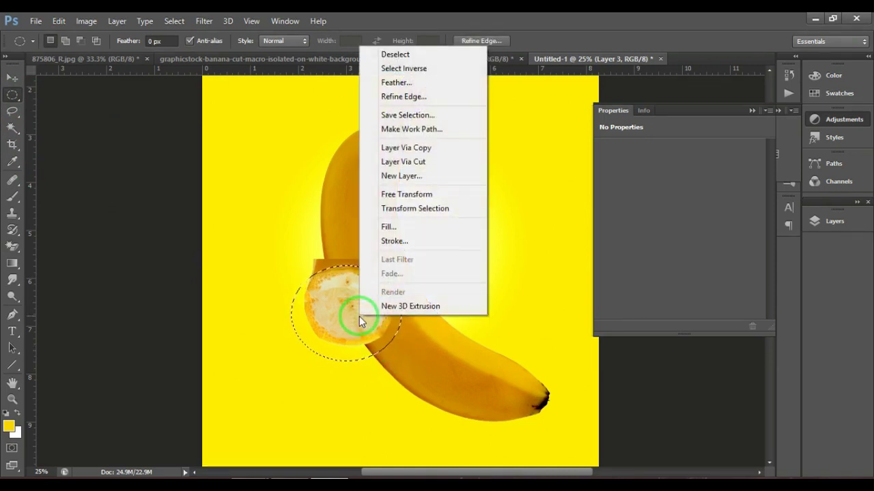
left_click(426, 68)
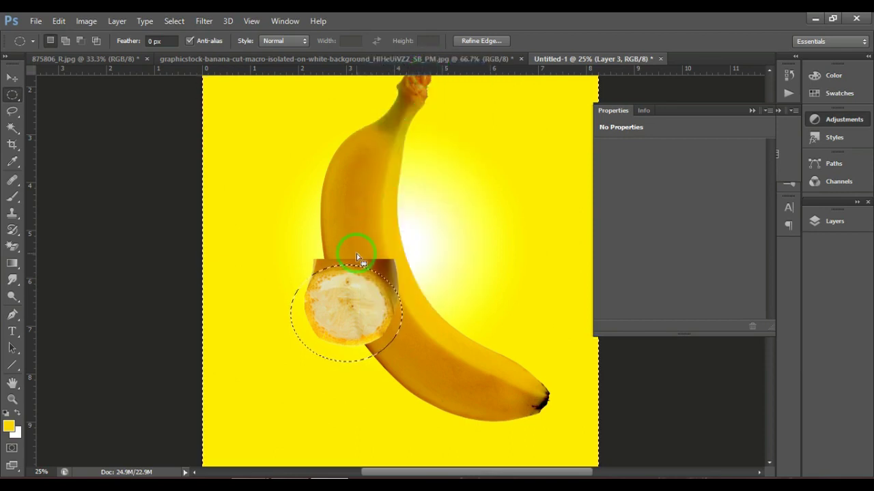
key("Delete")
Step: Deselect and erase the leftover pixels above the banana slice with the Eraser
left_click(12, 77)
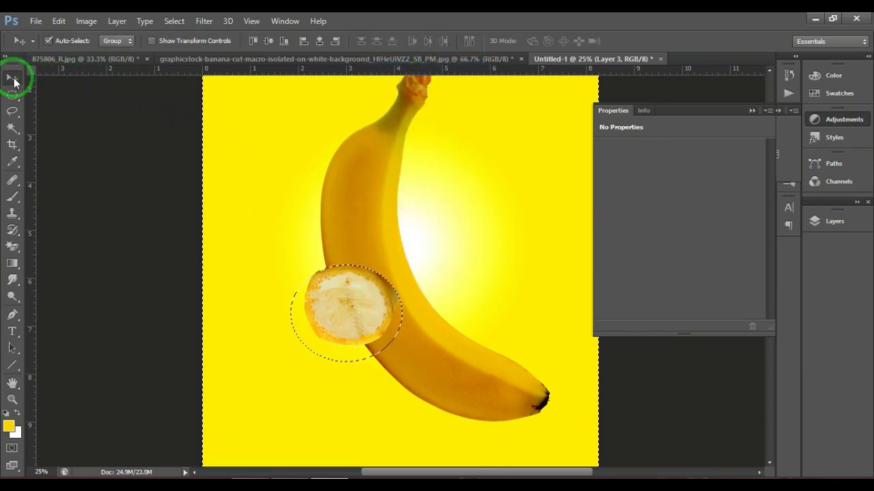
left_click(13, 99)
left_click(216, 256)
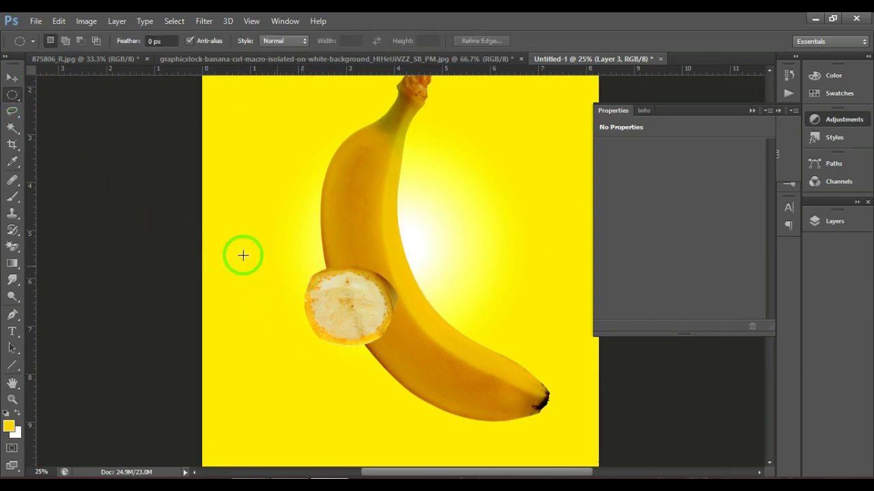
left_click_drag(12, 254, 87, 252)
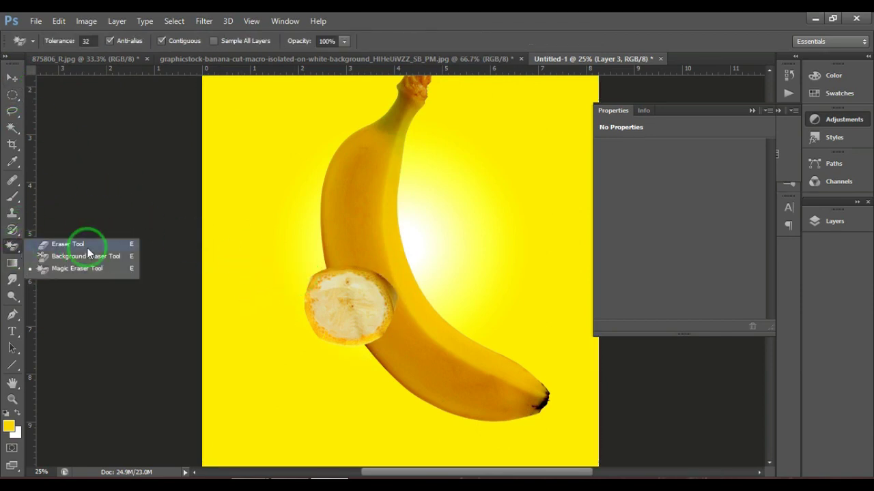
left_click(87, 244)
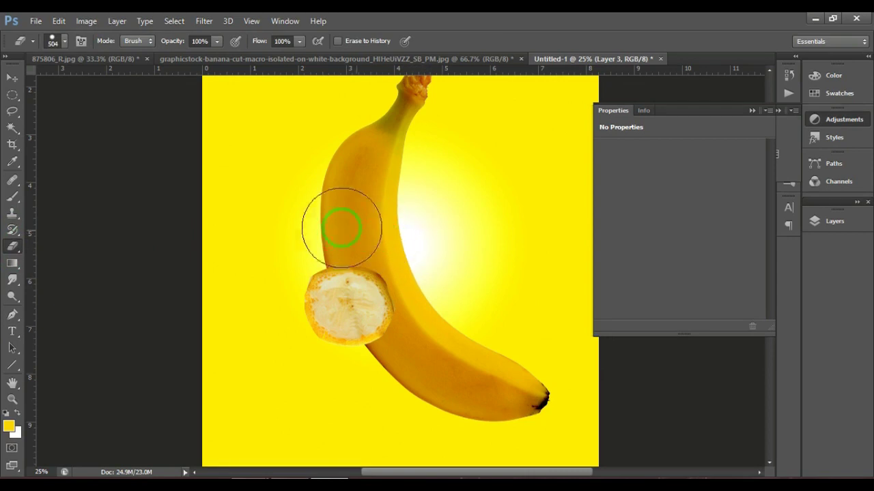
left_click_drag(282, 244, 303, 239)
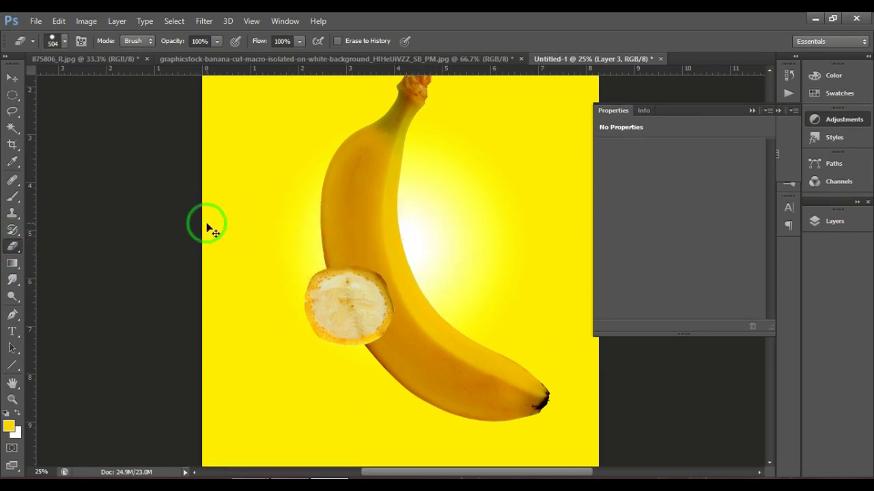
key("ctrl+t")
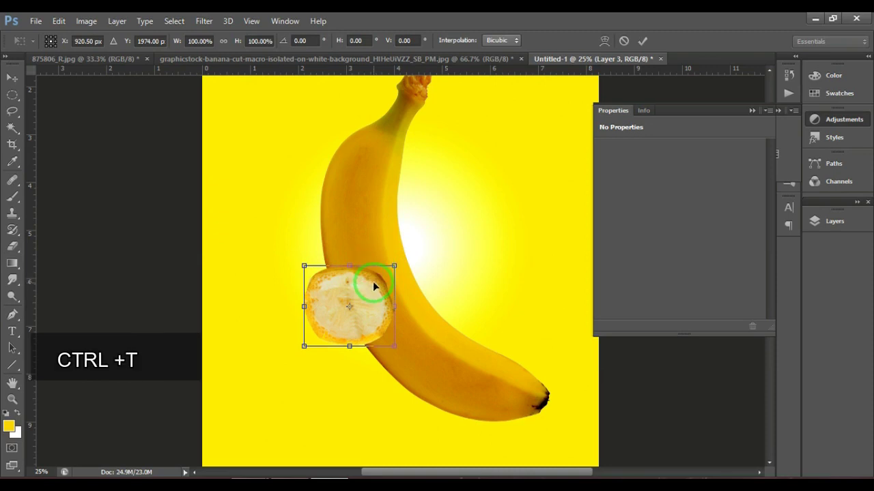
Step: Try skewing the slice by dragging its corner handles, undoing the last adjustment
right_click(374, 287)
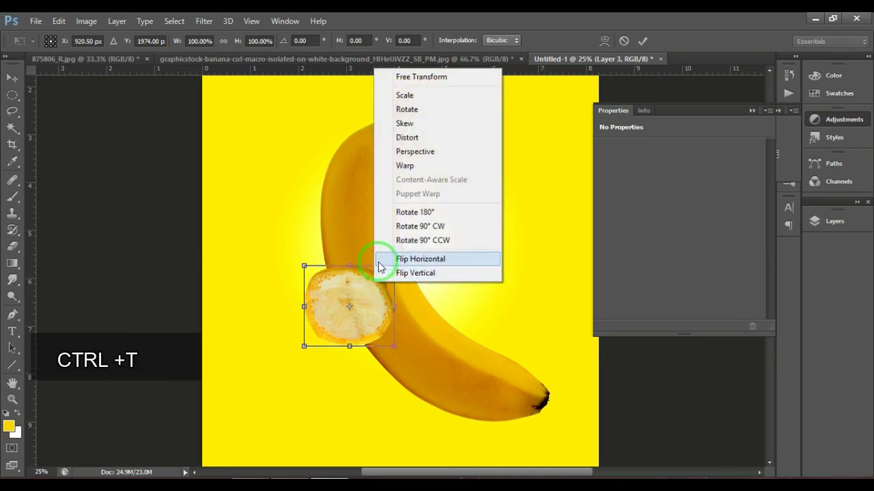
left_click(404, 125)
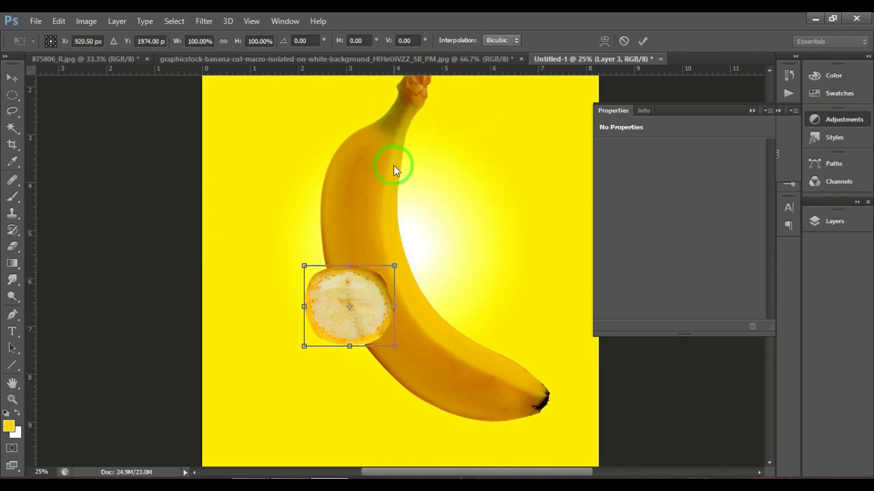
left_click_drag(394, 268, 394, 279)
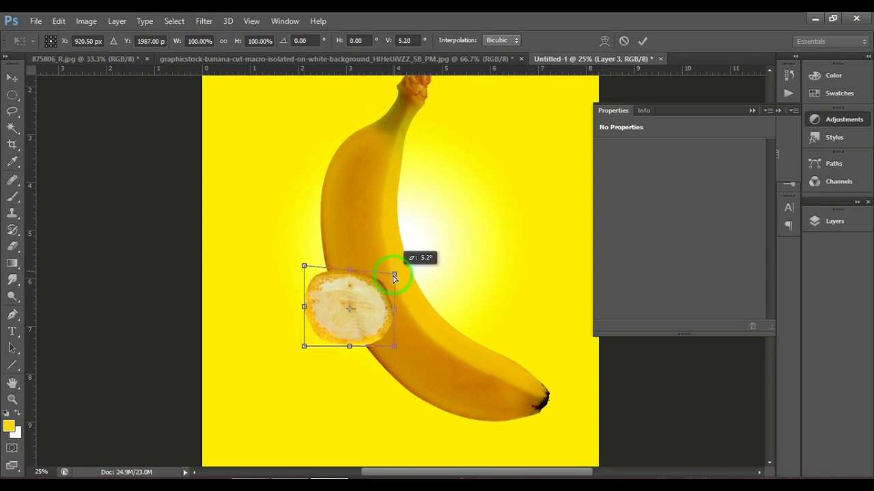
left_click_drag(305, 266, 304, 298)
left_click_drag(394, 280, 391, 305)
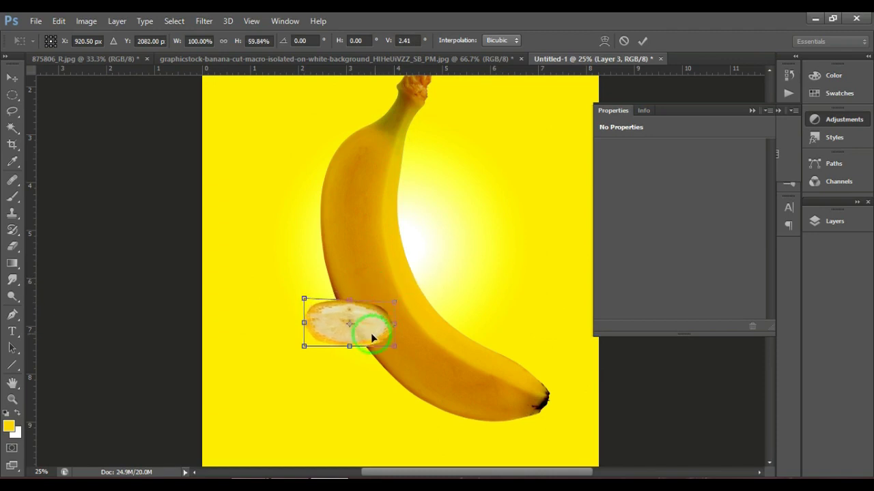
mouse_move(304, 346)
left_mouse_down()
mouse_move(277, 335)
mouse_move(284, 327)
left_mouse_up()
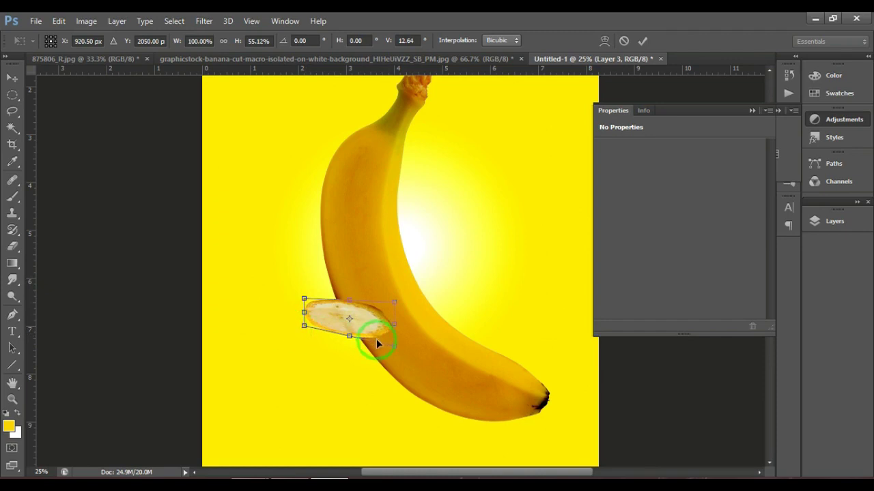
left_click_drag(393, 348, 382, 332)
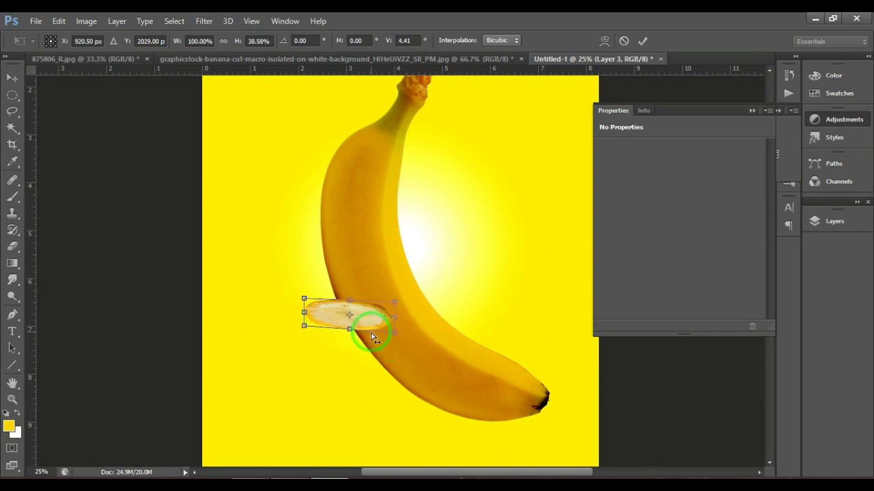
key("ctrl+z")
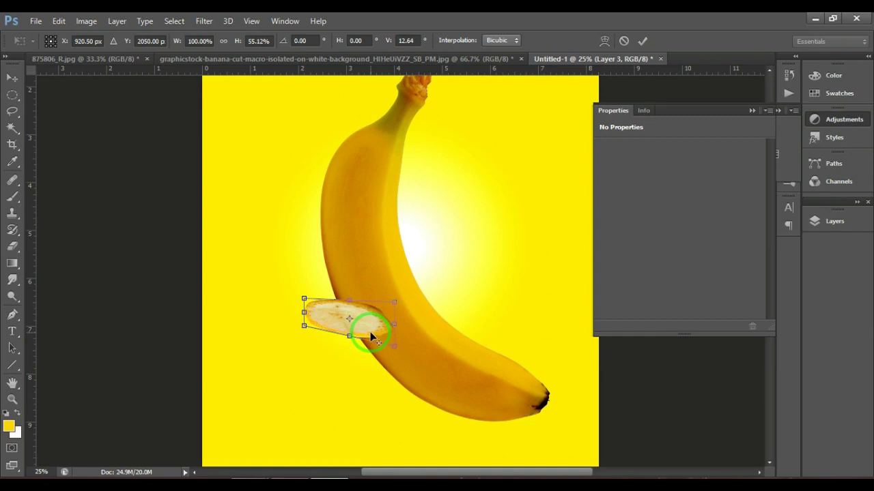
Step: Discard the skew with Don't Apply and move the round slice left, clear of the banana
left_click(12, 94)
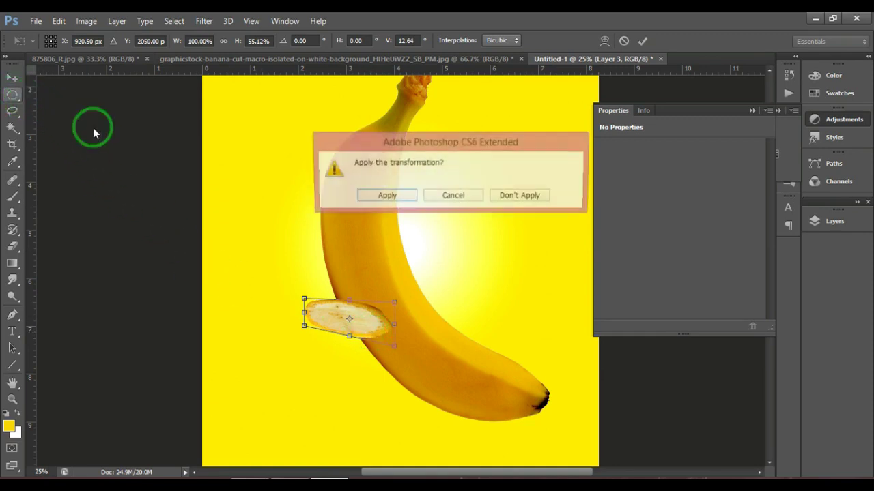
left_click(546, 196)
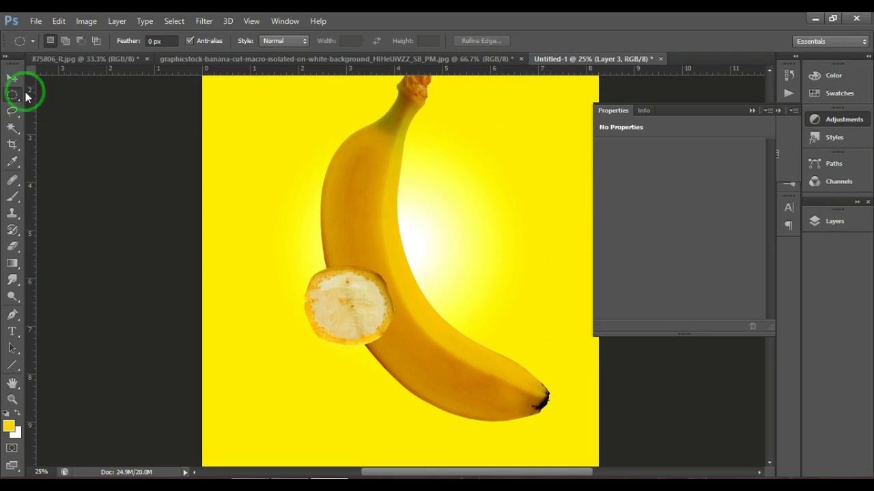
left_click(13, 79)
left_click_drag(302, 273, 225, 266)
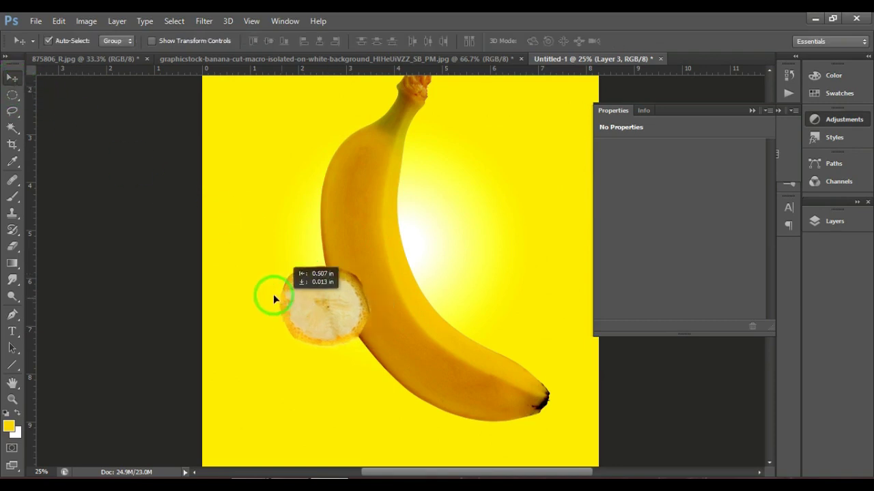
Step: Trace a closed Pen path around the banana's lower half and choose Make Selection
left_click(12, 315)
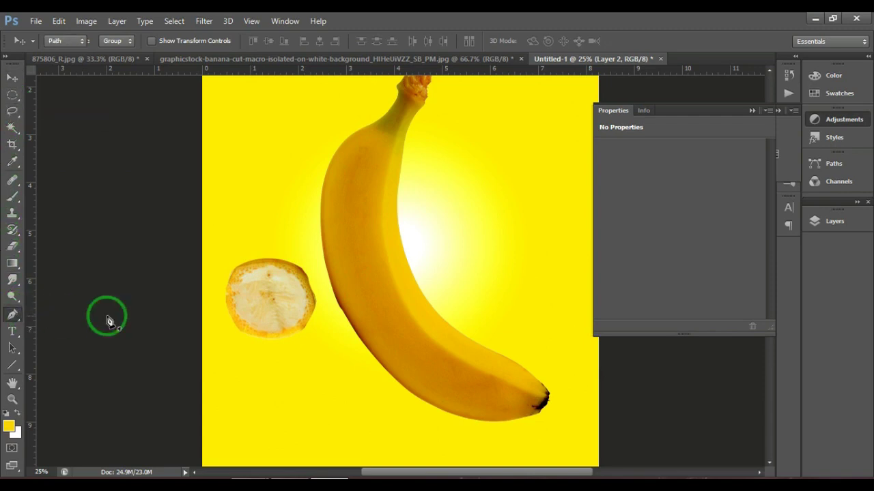
left_click(321, 272)
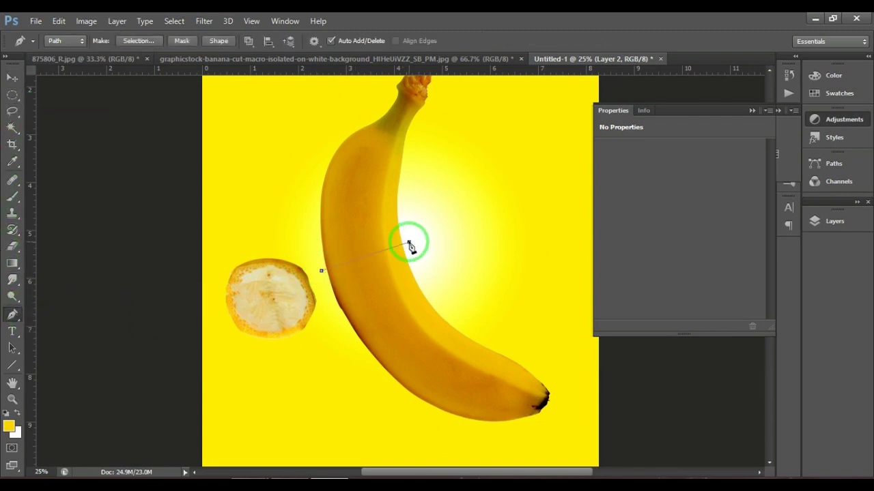
left_click(545, 329)
left_click(581, 369)
left_click(572, 418)
left_click(541, 439)
left_click(452, 442)
left_click(342, 349)
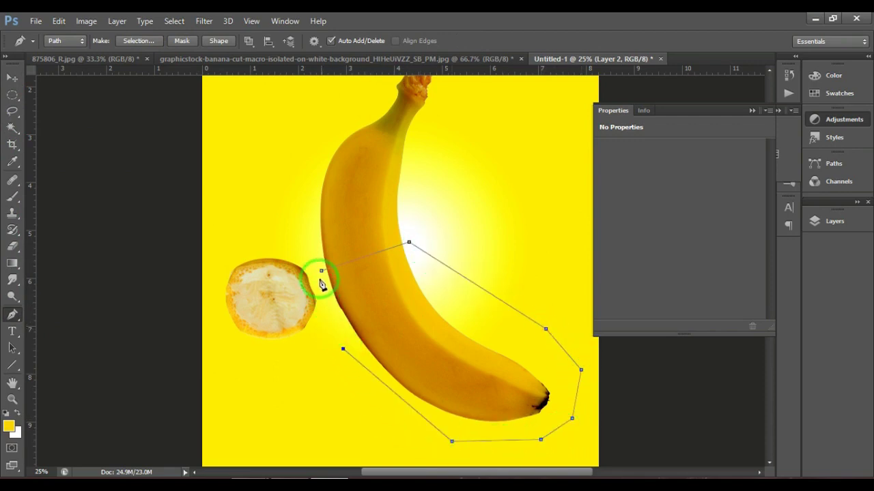
right_click(354, 301)
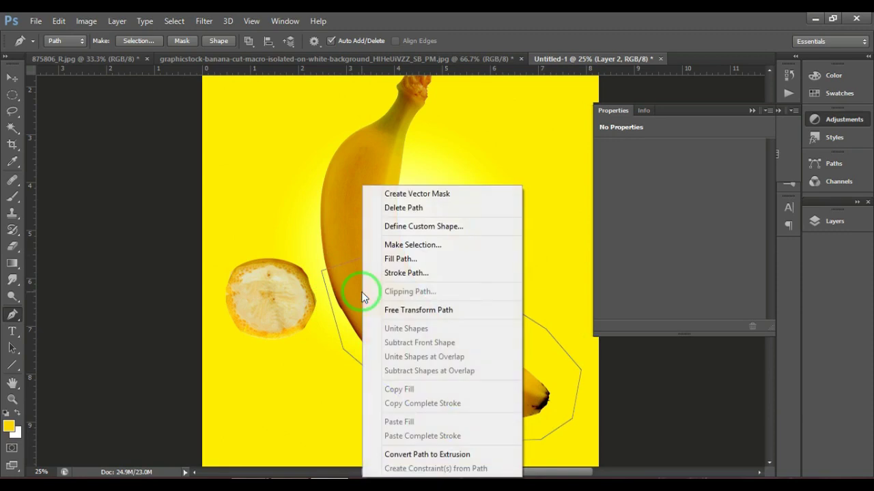
left_click(418, 244)
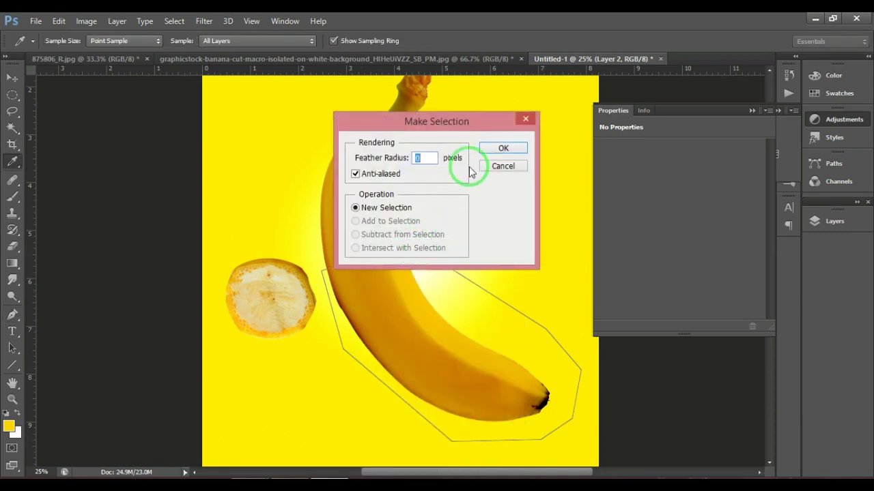
Step: Accept 0 feather, shift the lower banana piece down-right to open a gap, and deselect
left_click(494, 148)
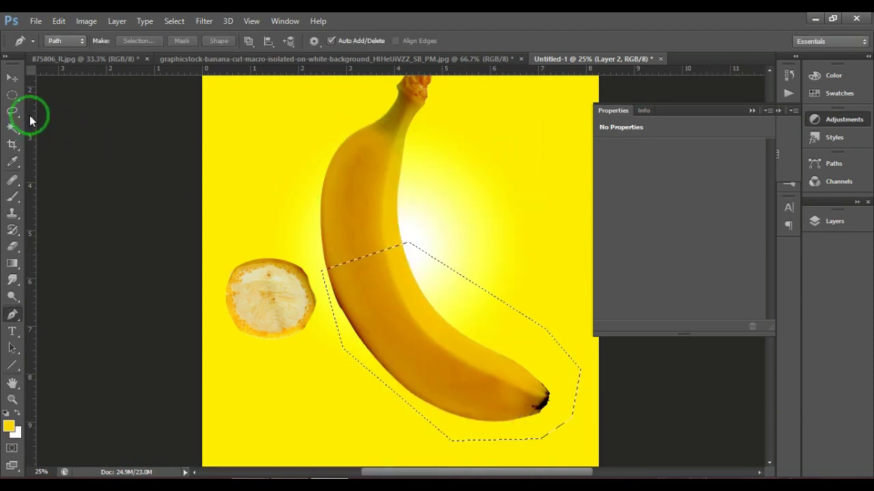
left_click(12, 78)
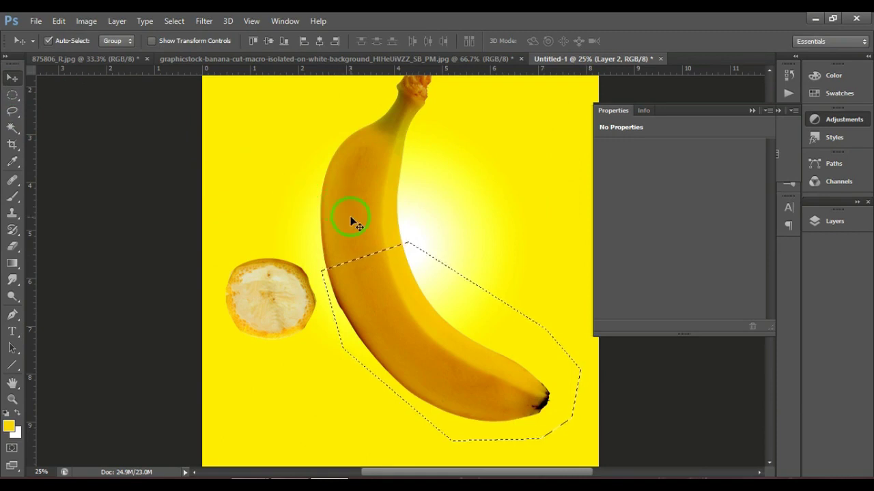
left_click_drag(381, 290, 388, 307)
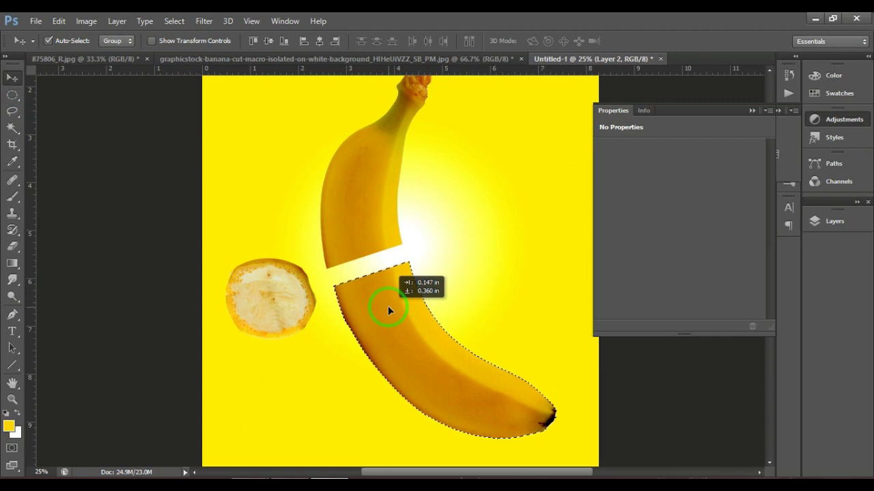
left_click_drag(388, 311, 385, 312)
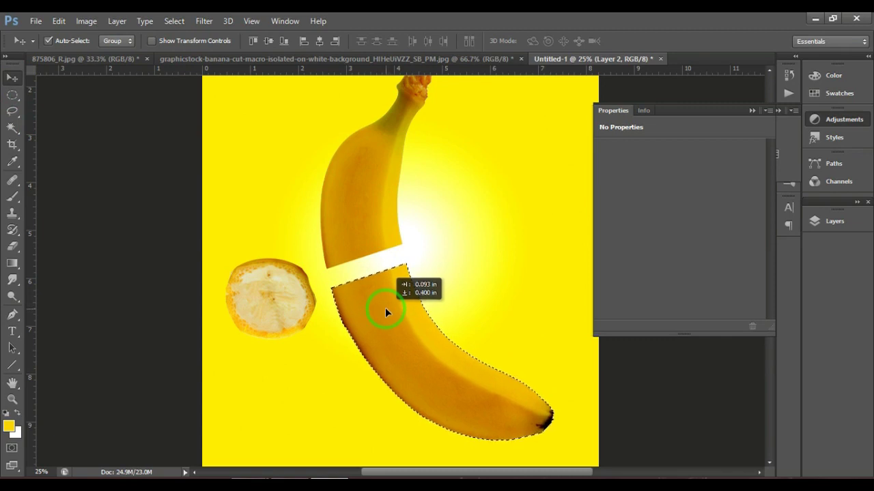
left_click_drag(385, 312, 387, 307)
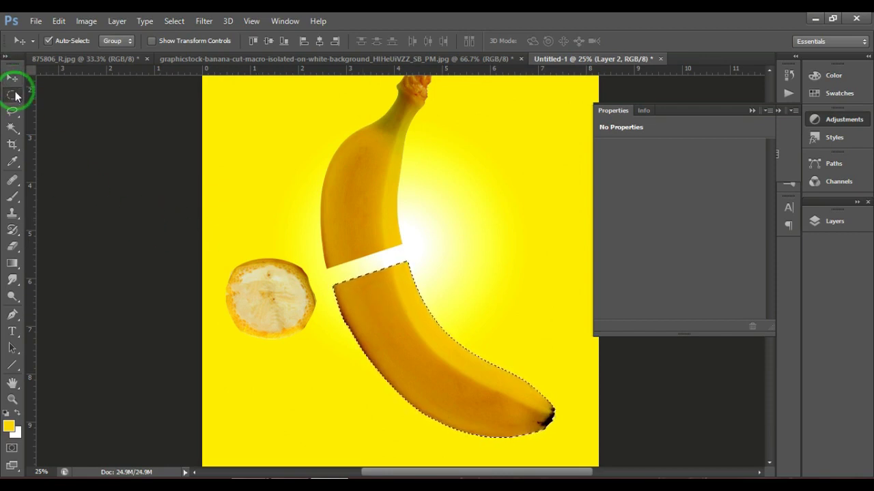
left_click(12, 95)
left_click(95, 163)
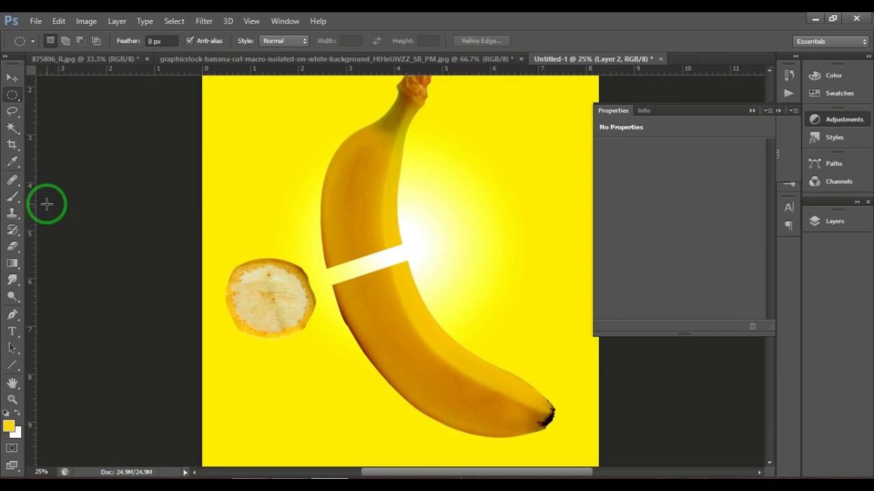
Step: Distort the slice's corners and place it on the lower piece's cut end
left_click(11, 80)
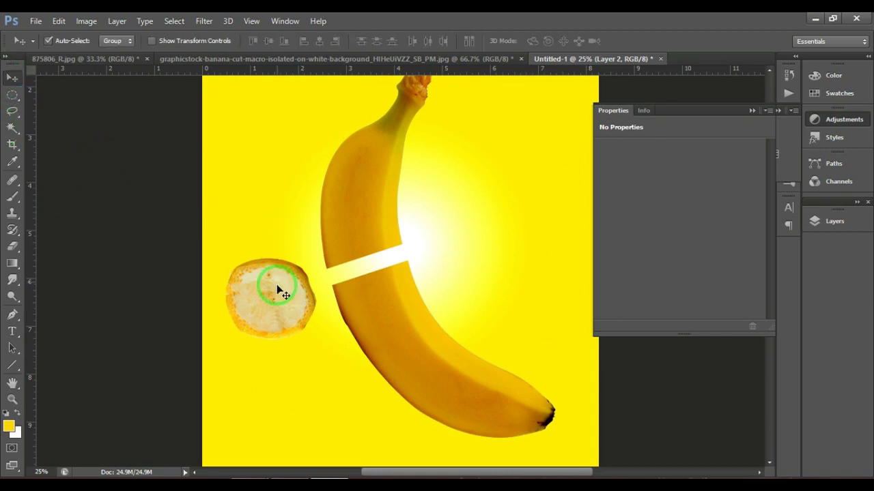
left_click_drag(278, 290, 294, 295)
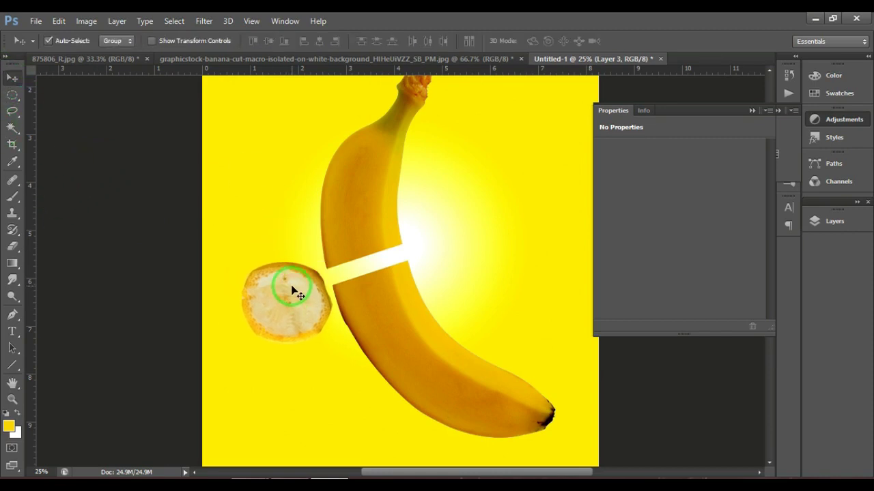
key("ctrl+t")
left_click_drag(295, 272, 321, 288)
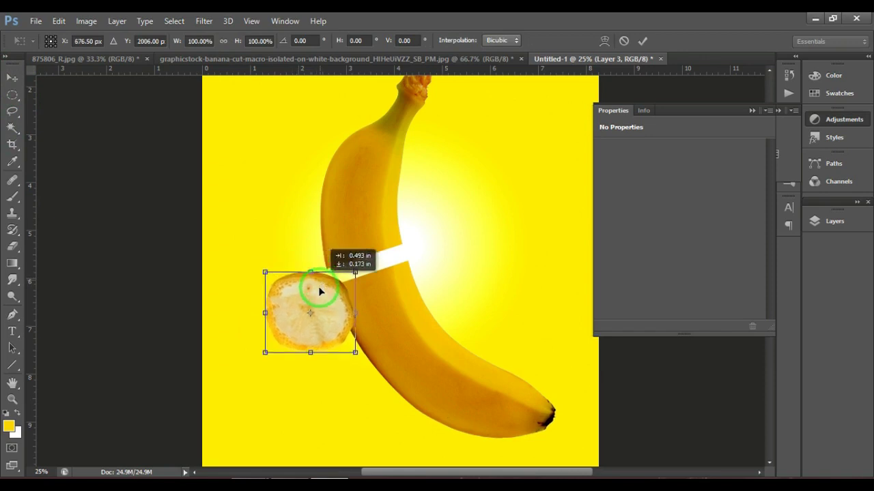
right_click(321, 288)
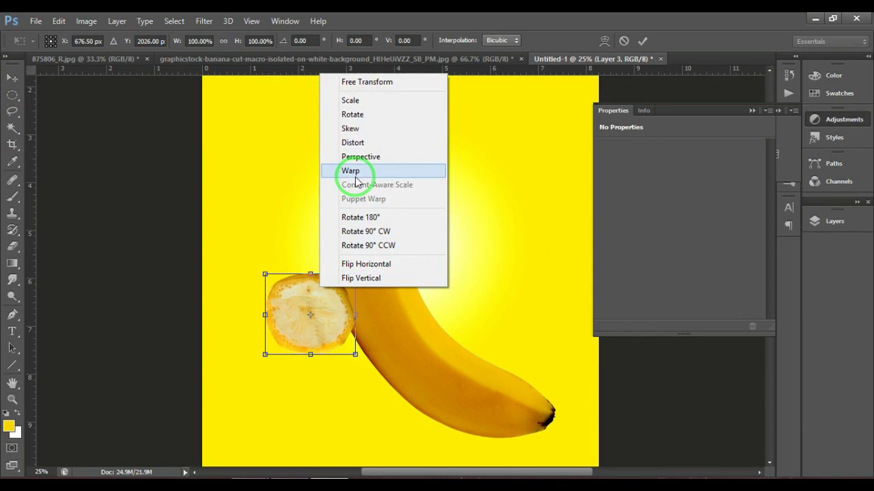
left_click(348, 128)
left_click_drag(265, 355, 250, 318)
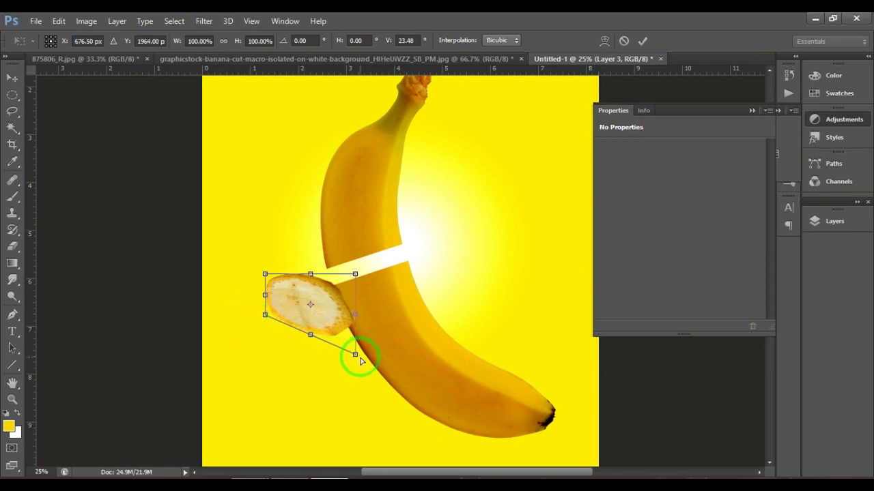
left_click_drag(355, 356, 353, 306)
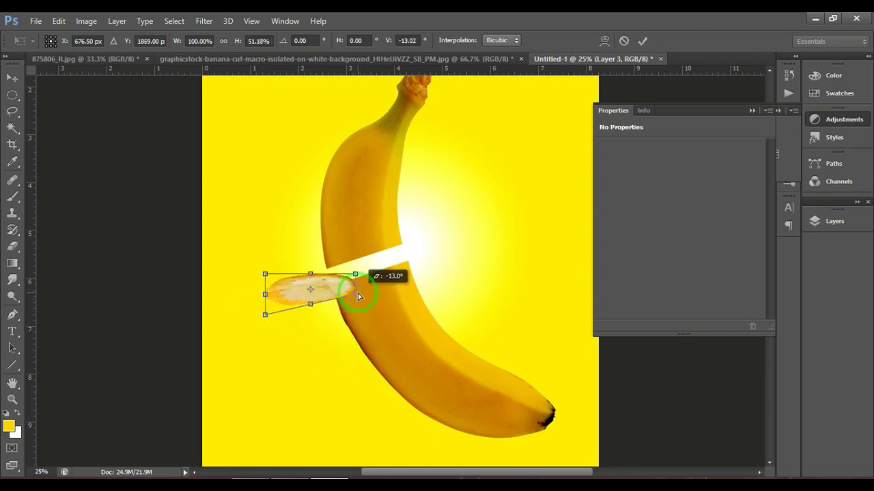
left_click_drag(354, 306, 353, 314)
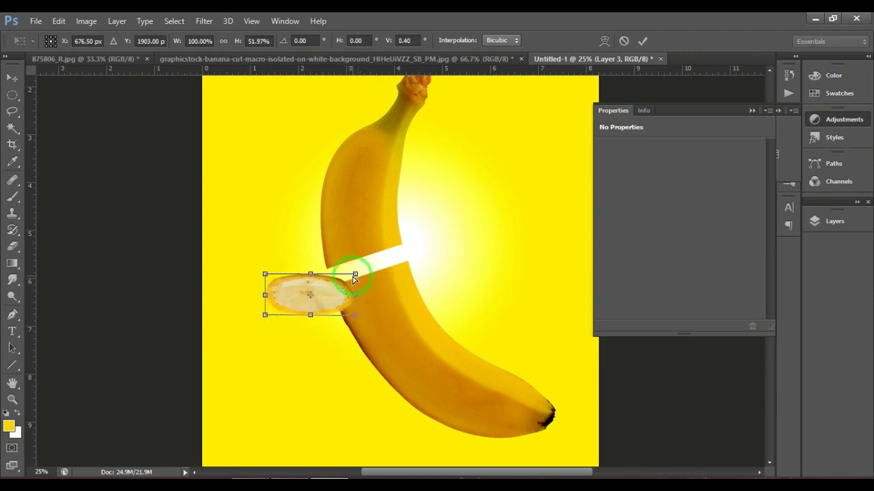
left_click_drag(354, 277, 319, 274)
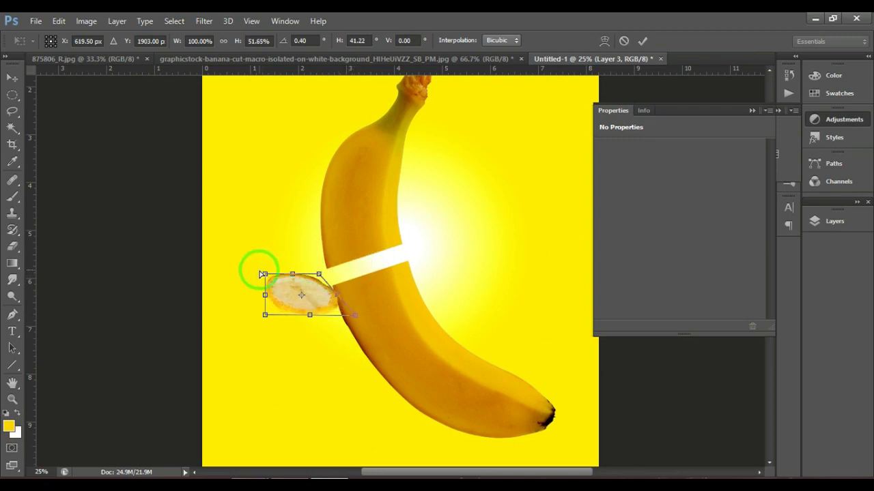
left_click_drag(268, 278, 282, 275)
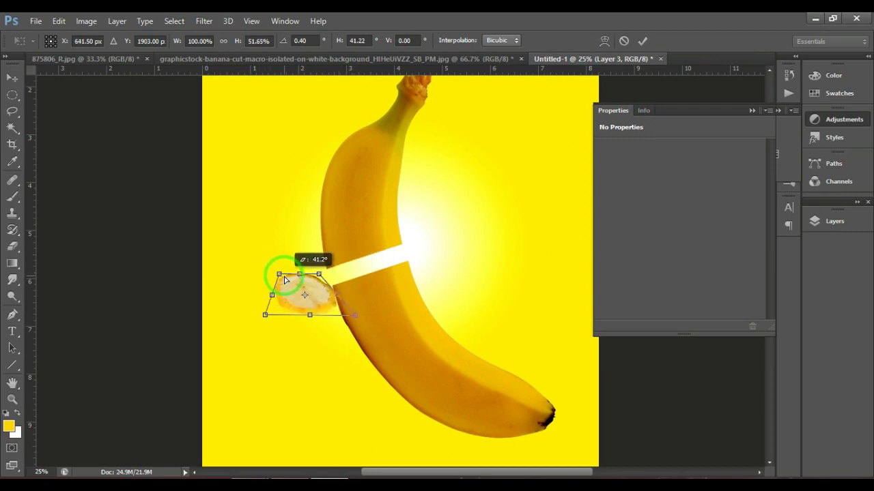
left_click_drag(339, 284, 370, 275)
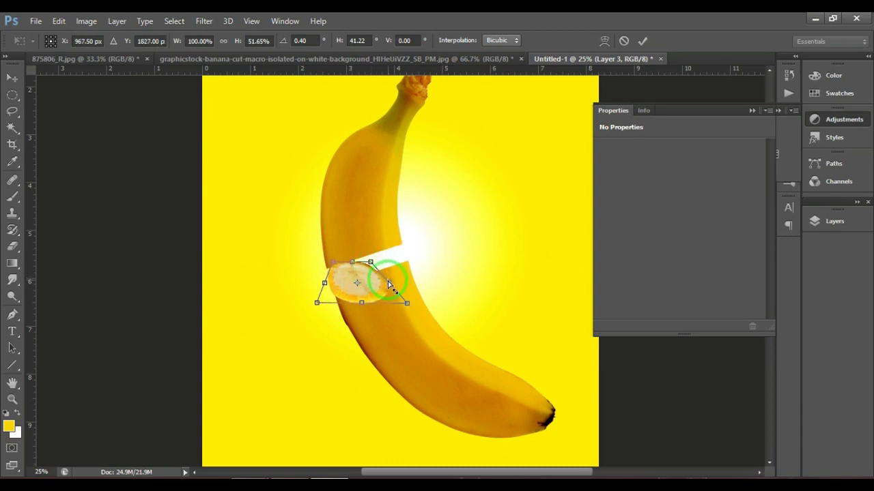
double_click(355, 295)
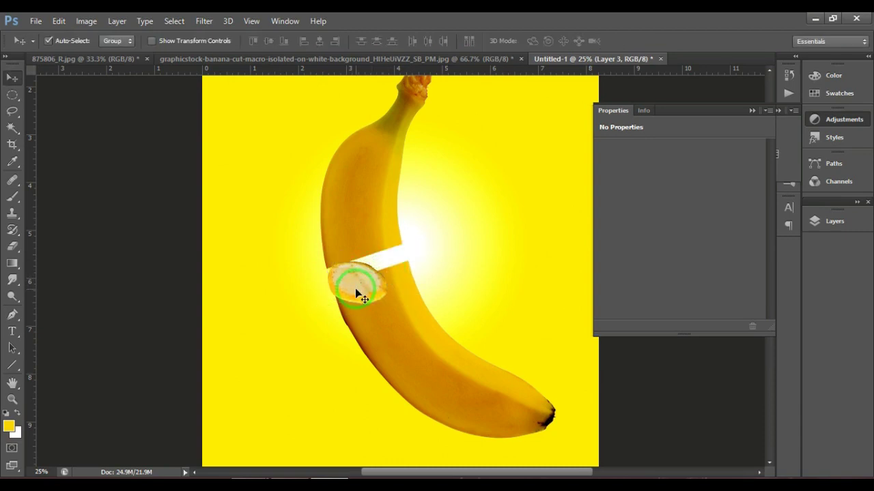
Step: Widen, flatten and tilt the slice about −22° to match the cut
key("ctrl+t")
left_click_drag(387, 282, 410, 282)
left_click_drag(370, 302, 369, 281)
left_click_drag(425, 260, 417, 241)
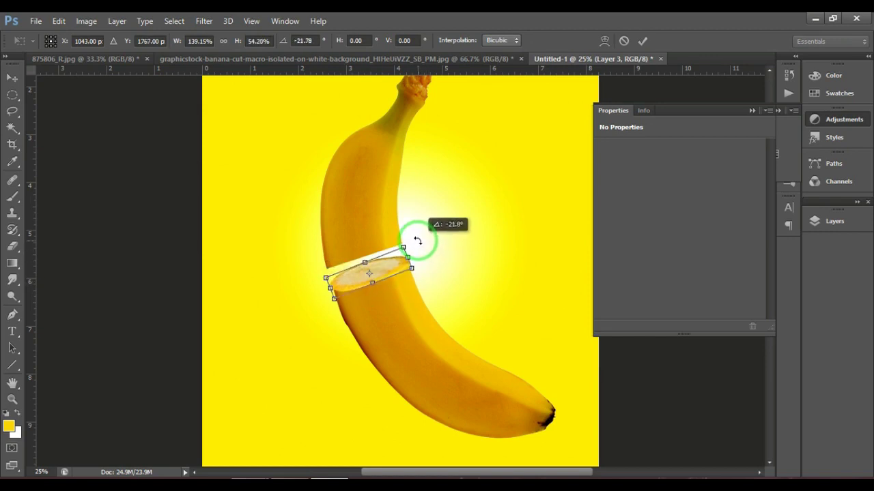
key("Return")
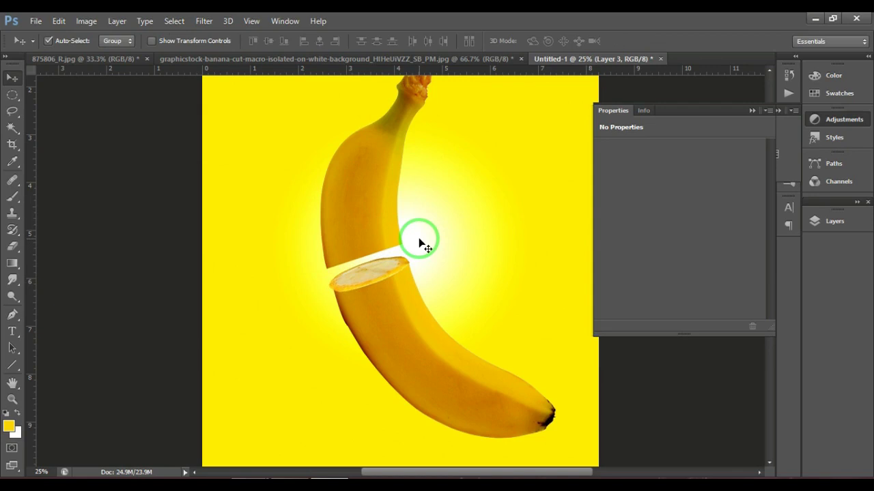
Step: Duplicate the banana slice and move the copy to the upper right
scroll(420, 243, "up", 1)
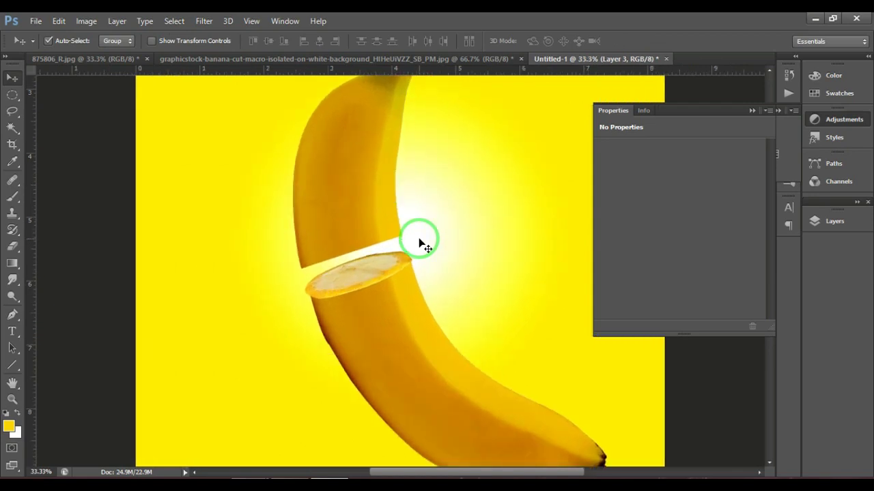
scroll(421, 243, "up", 1)
scroll(420, 243, "up", 1)
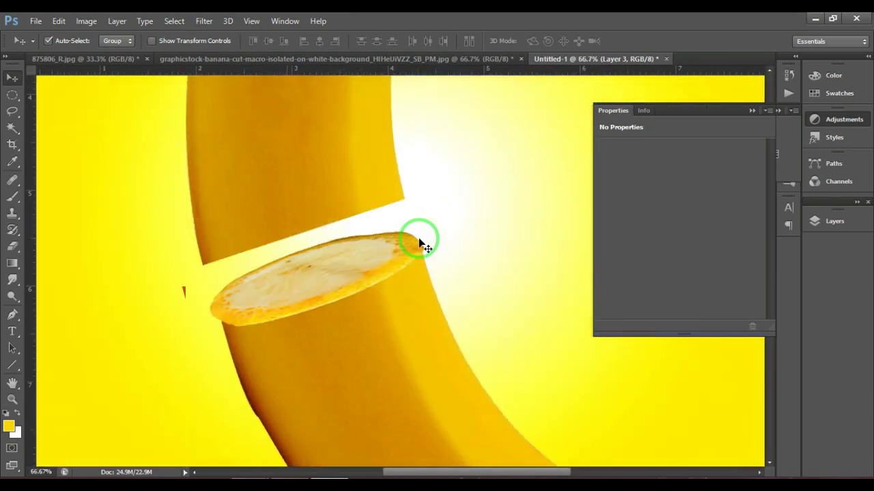
scroll(419, 240, "up", 1)
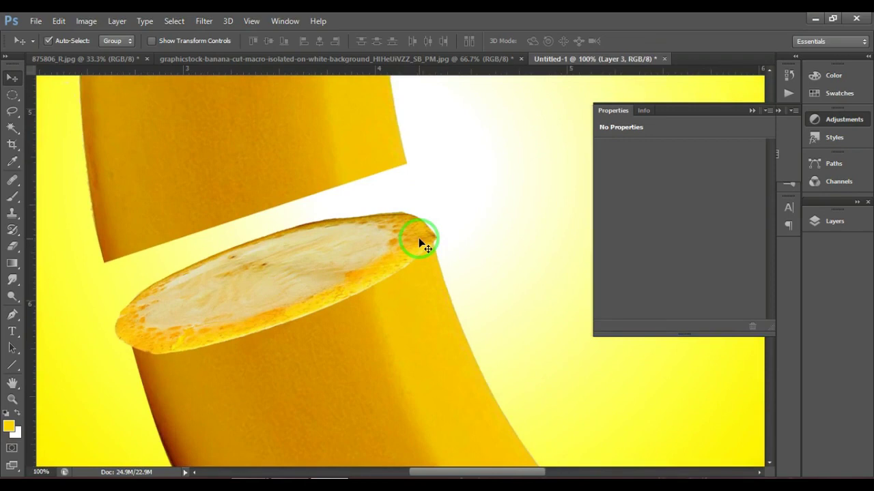
key("ctrl+j")
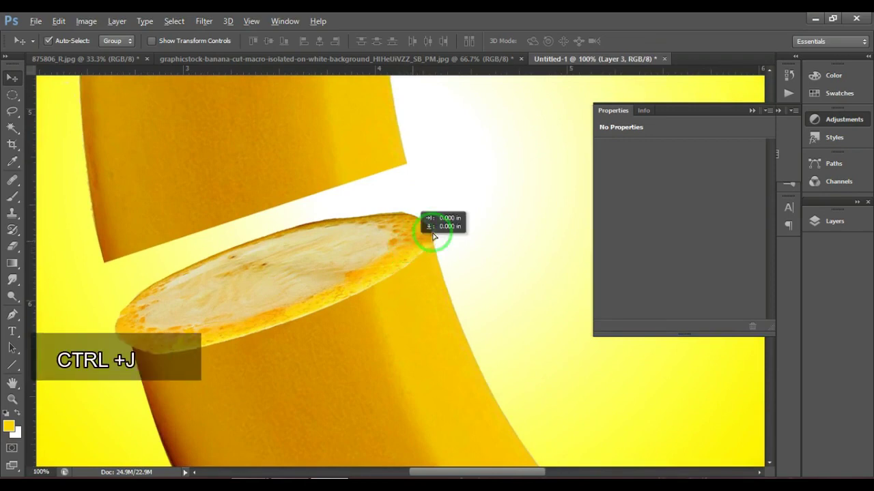
left_click_drag(420, 242, 555, 133)
key("ctrl+j")
left_click_drag(445, 177, 567, 134)
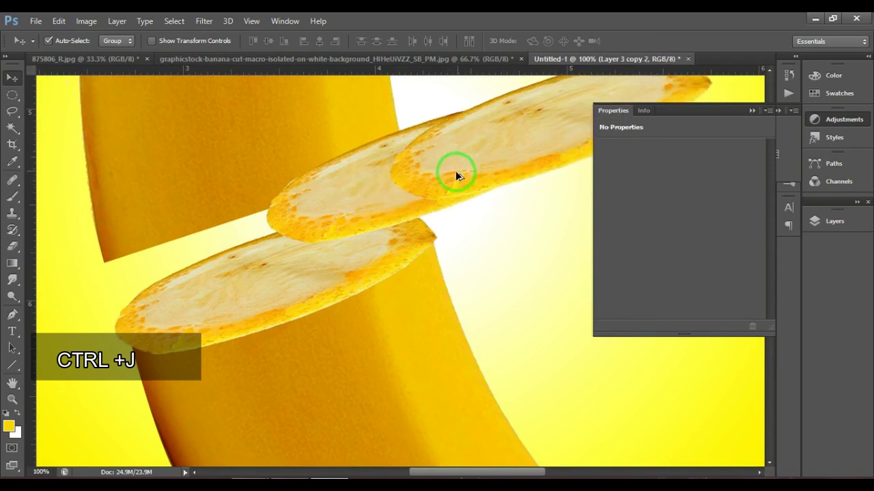
key("ctrl+alt+z")
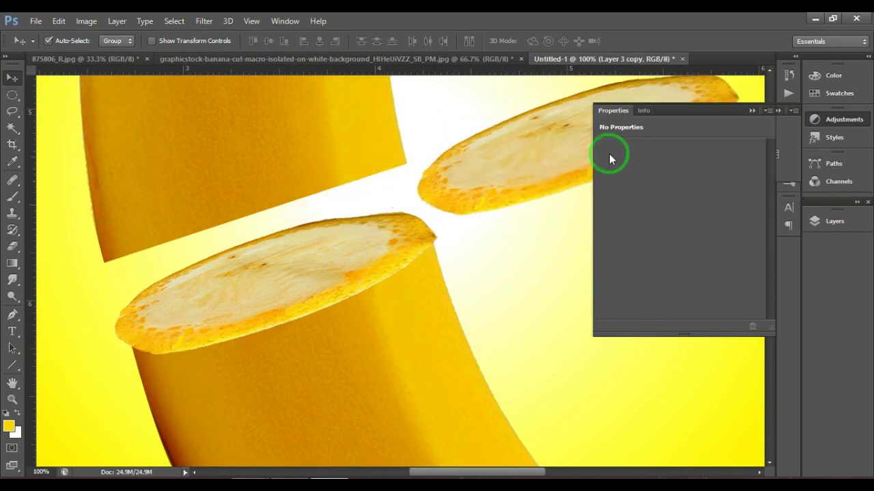
key("ctrl+shift+z")
key("ctrl+shift+z")
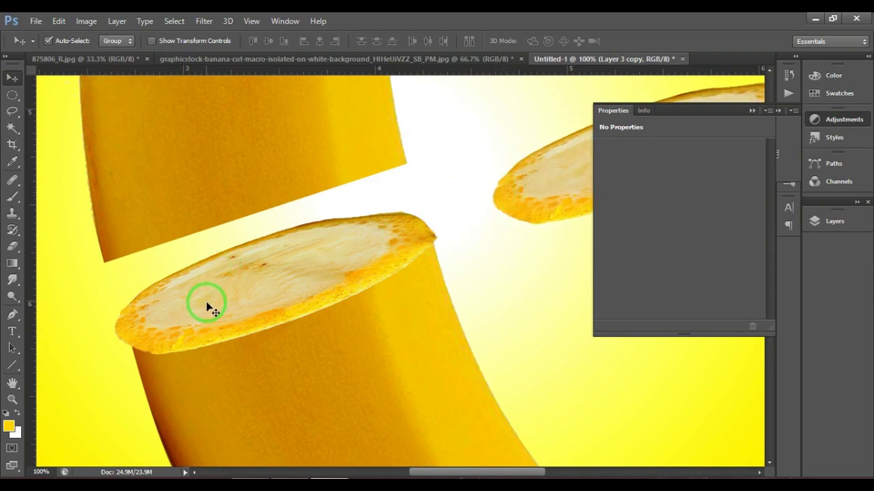
Step: Rescale the gap slice to about 97% and nudge it right to fit the cut
key("ctrl+t")
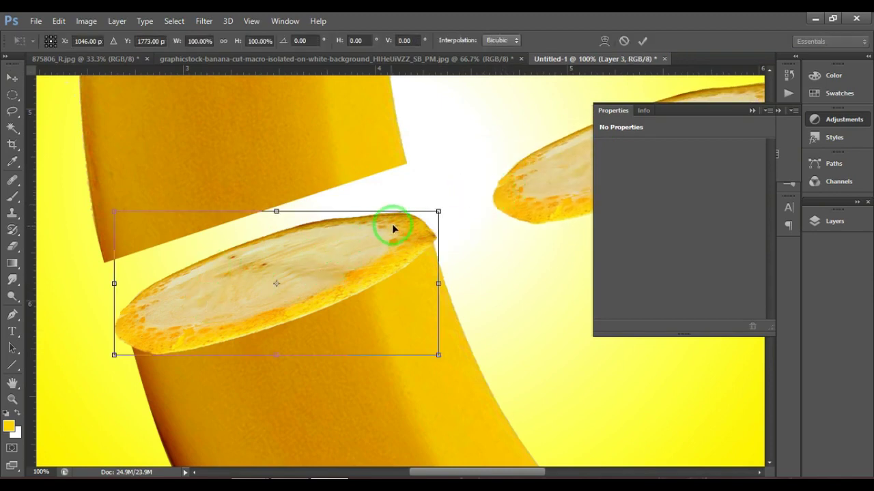
left_click_drag(439, 211, 427, 217)
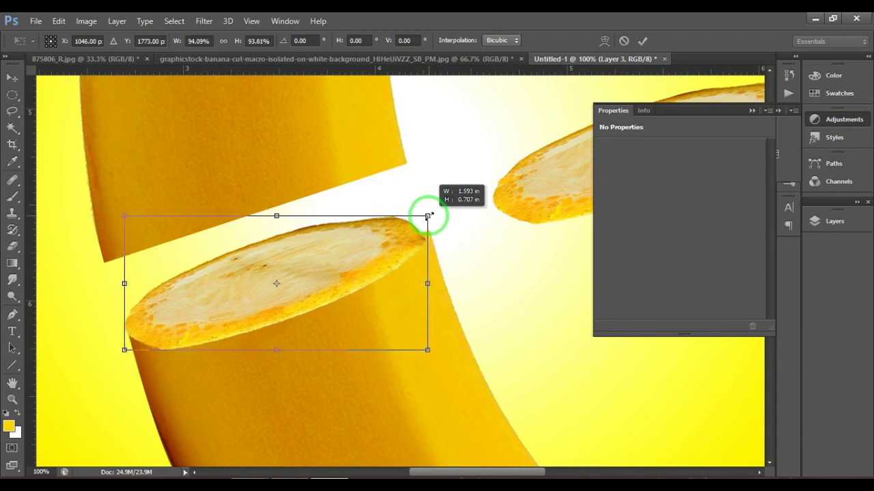
key("Right")
key("Right")
key("Right")
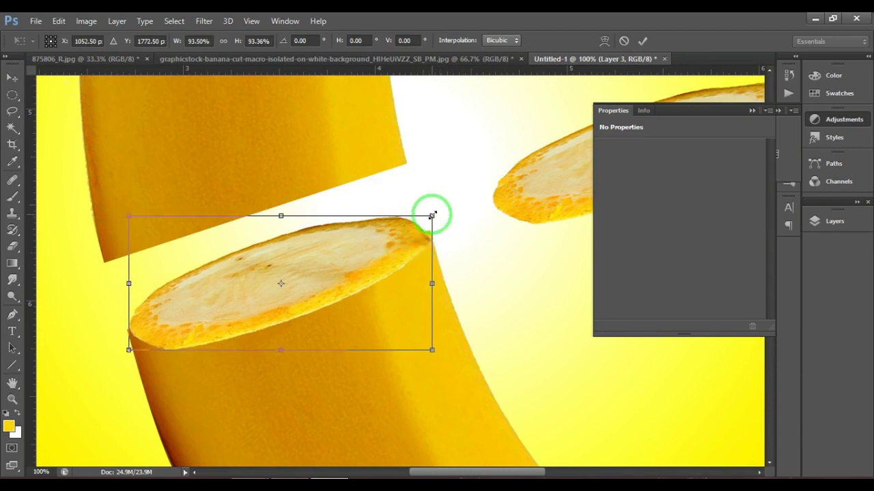
left_click_drag(432, 216, 438, 213)
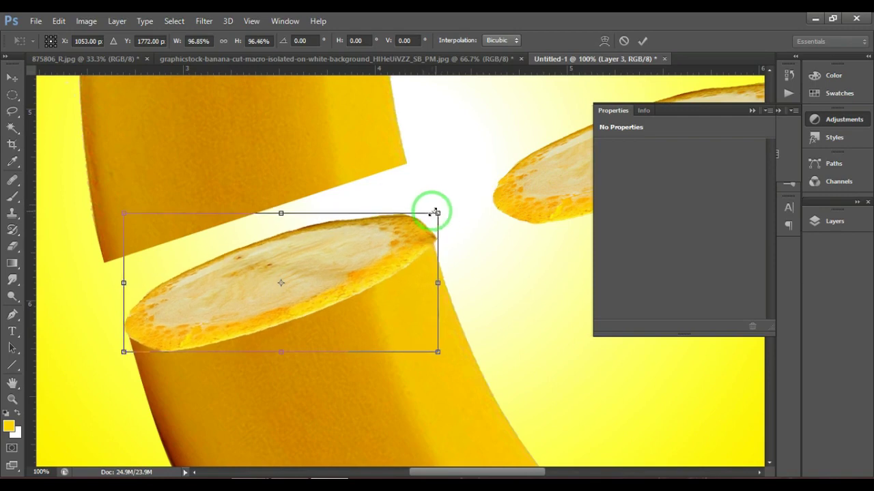
key("Return")
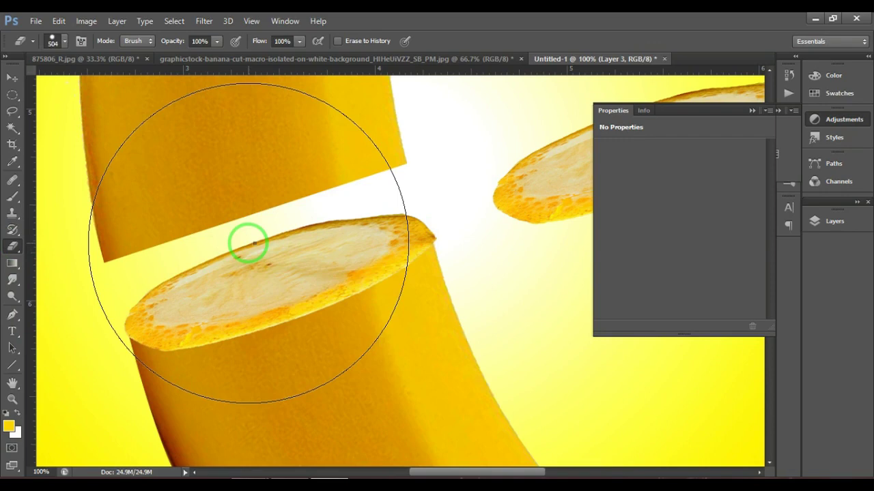
Step: Set the Eraser to a soft round 56 px brush with 62% flow
right_click(250, 244)
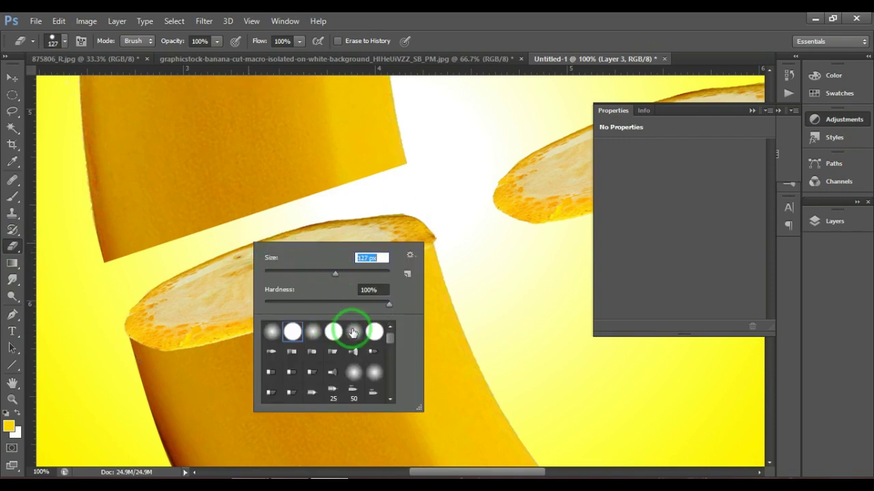
left_click(353, 332)
key("Return")
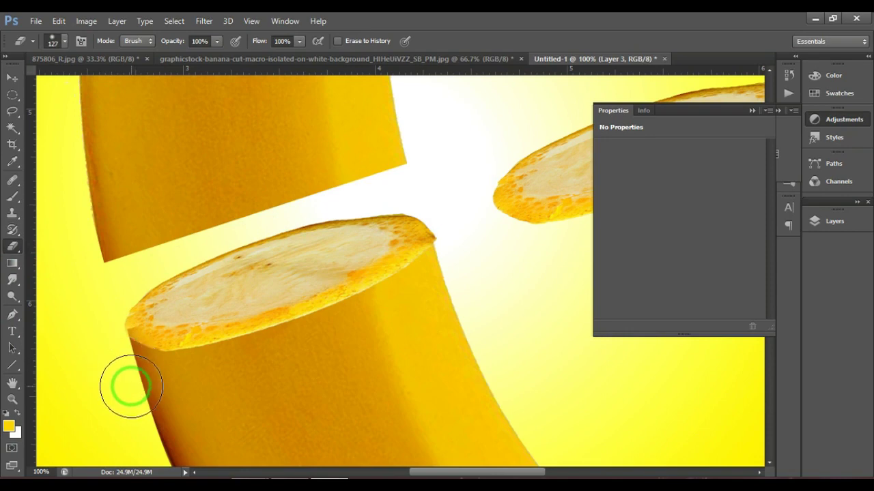
right_click(161, 298)
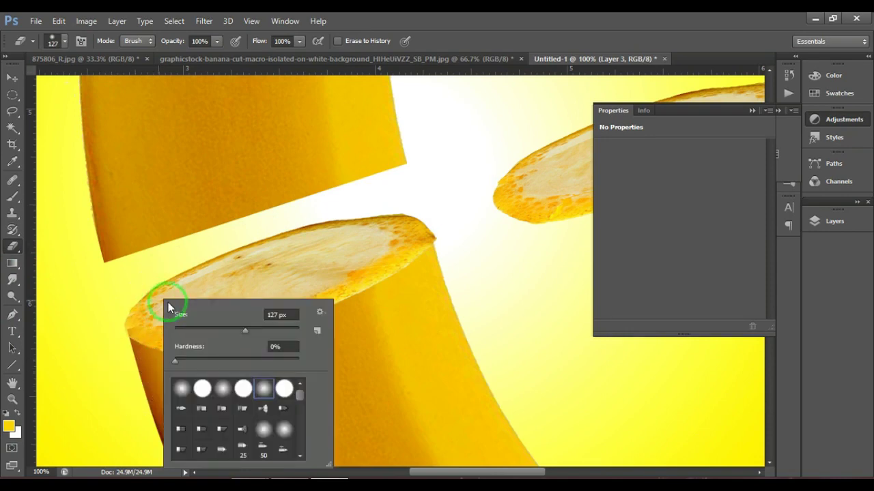
left_click_drag(214, 331, 210, 331)
key("Return")
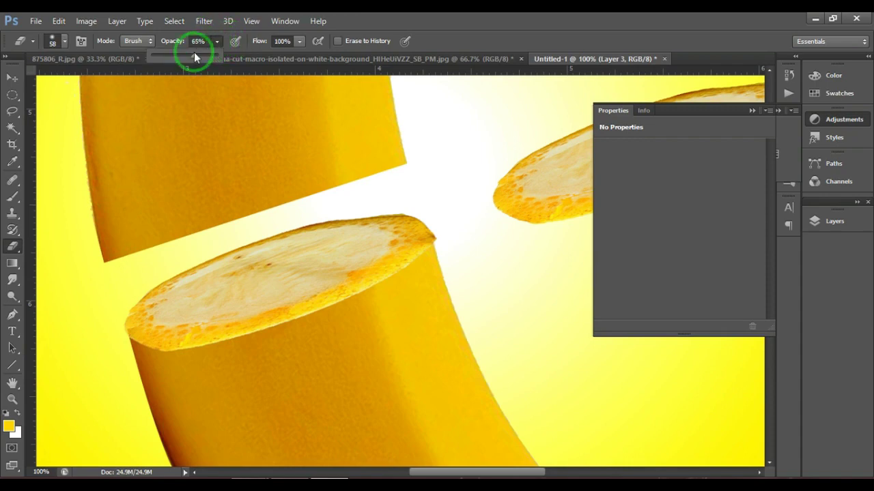
left_click(299, 41)
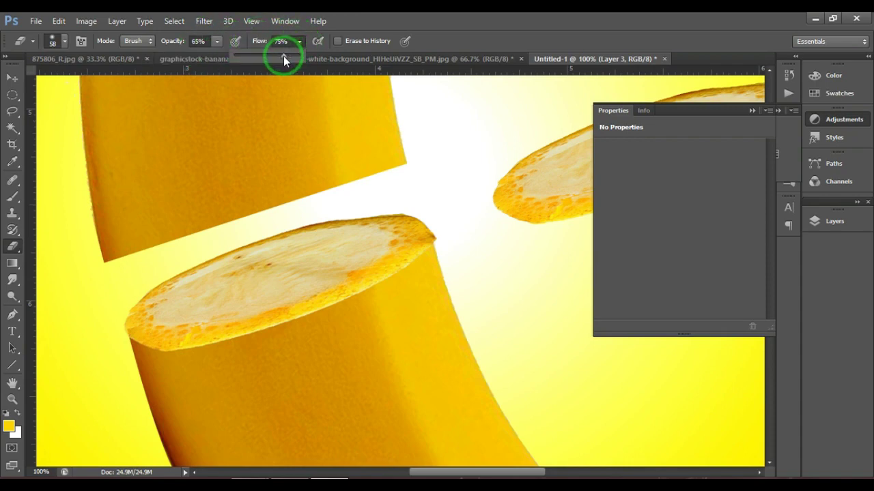
left_click(444, 240)
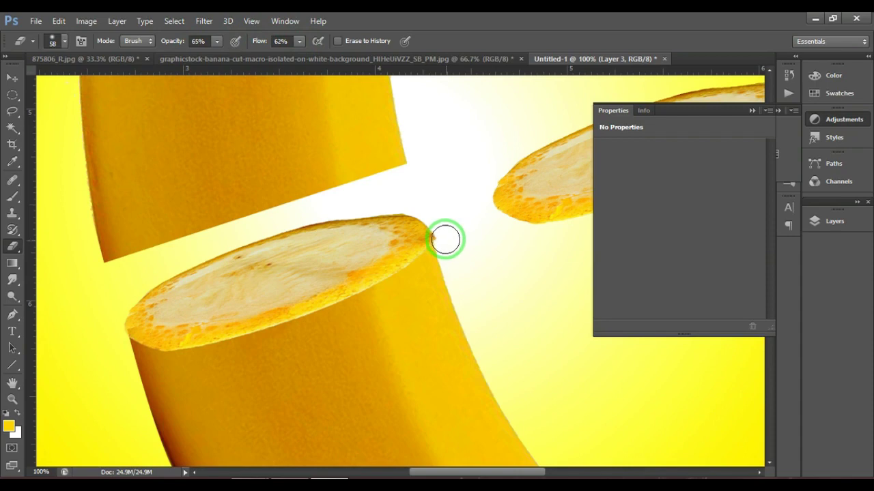
Step: Softly erase the slice's right tip and lower edge to blend it in
mouse_move(446, 224)
left_mouse_down()
mouse_move(392, 285)
mouse_move(345, 306)
mouse_move(388, 294)
mouse_move(409, 265)
mouse_move(346, 309)
left_mouse_up()
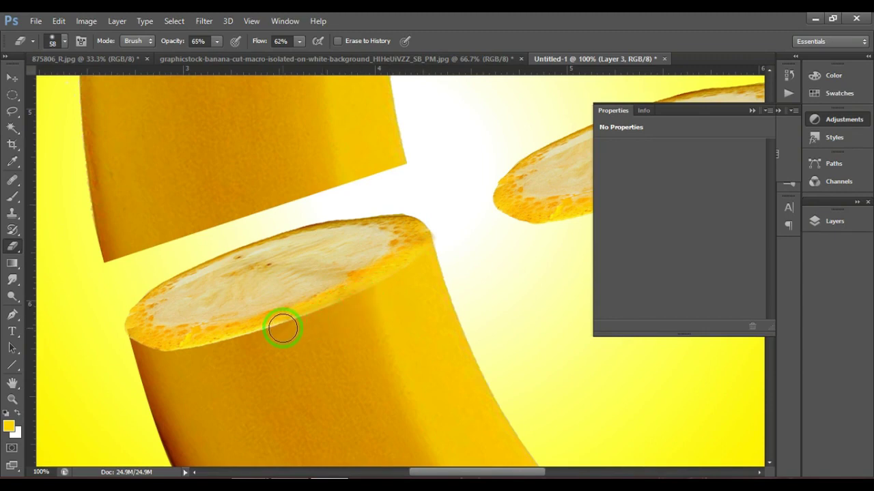
mouse_move(211, 349)
left_mouse_down()
mouse_move(113, 355)
mouse_move(143, 361)
mouse_move(121, 351)
mouse_move(117, 298)
mouse_move(150, 275)
mouse_move(110, 316)
mouse_move(170, 257)
mouse_move(166, 273)
mouse_move(111, 313)
mouse_move(146, 271)
mouse_move(225, 240)
mouse_move(428, 207)
mouse_move(328, 194)
mouse_move(173, 259)
mouse_move(207, 259)
mouse_move(151, 264)
mouse_move(108, 320)
mouse_move(107, 336)
mouse_move(175, 384)
left_mouse_up()
left_click(11, 77)
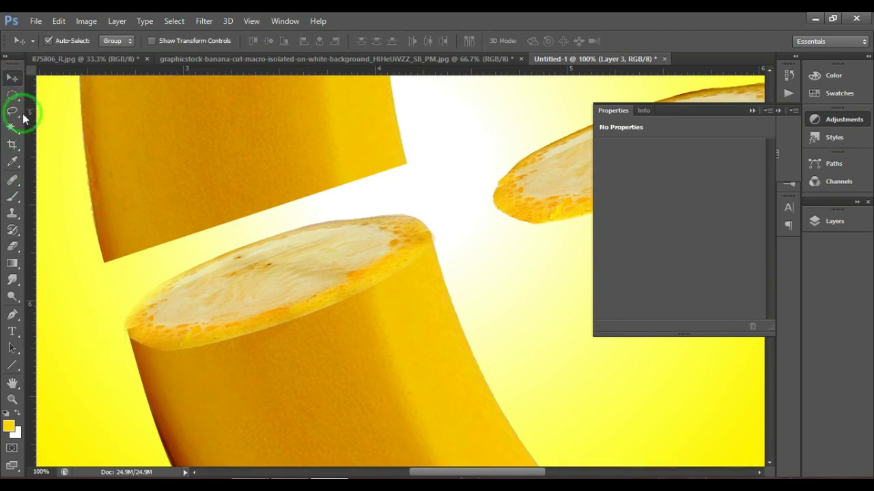
Step: Soften the cut edge of the lower half's layer with the Eraser
left_click(313, 392)
left_click(13, 247)
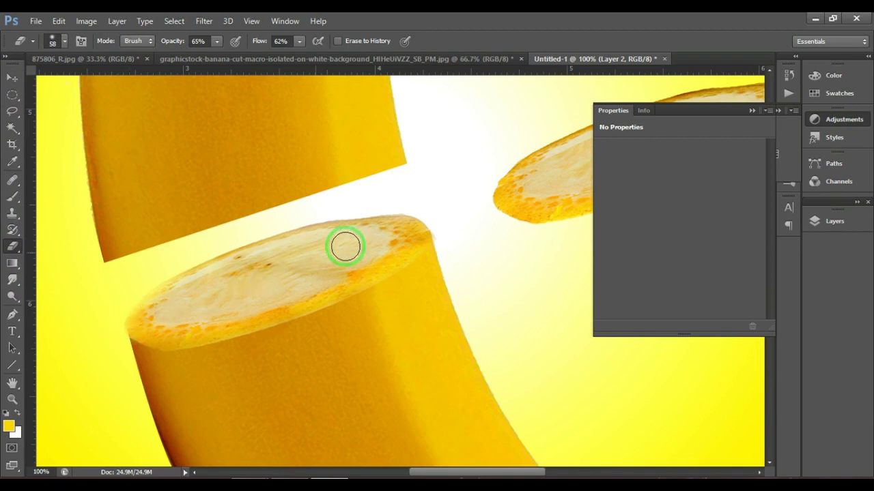
left_click_drag(427, 224, 433, 228)
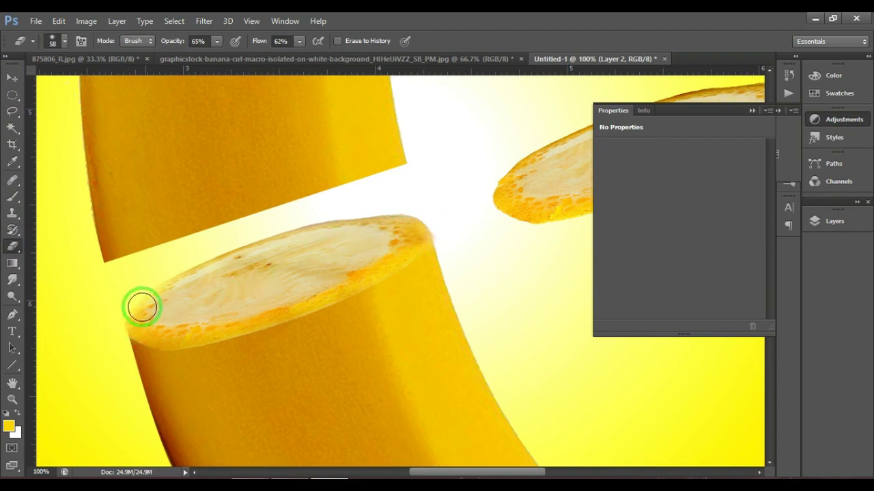
Step: Zoom out and move the floating slice copy into the gap between the halves
left_click(12, 95)
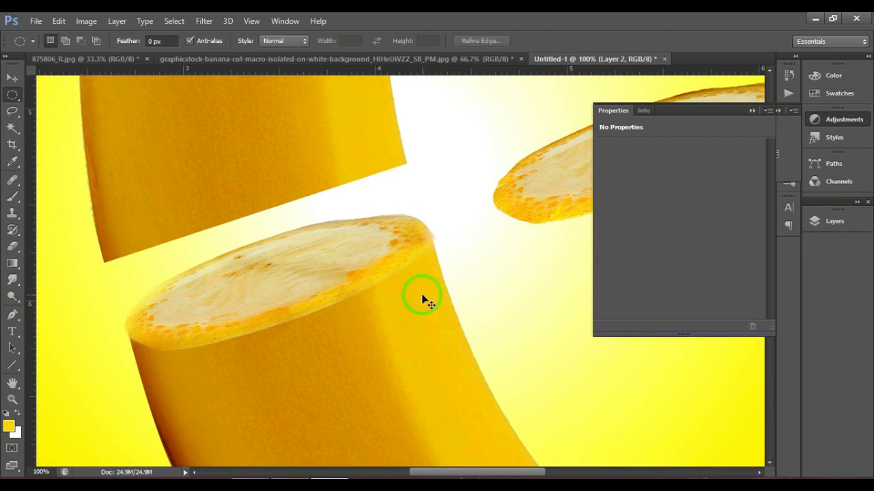
scroll(423, 300, "down", 1)
scroll(423, 300, "down", 1)
scroll(424, 300, "down", 1)
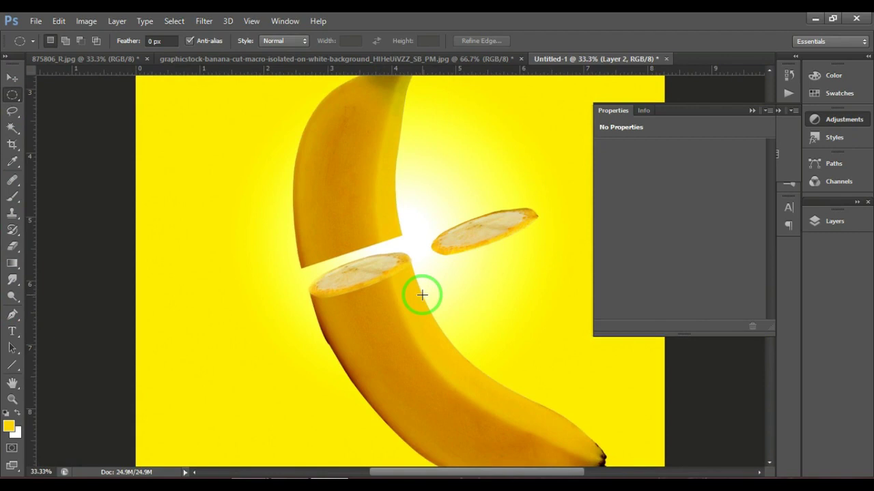
scroll(421, 295, "down", 1)
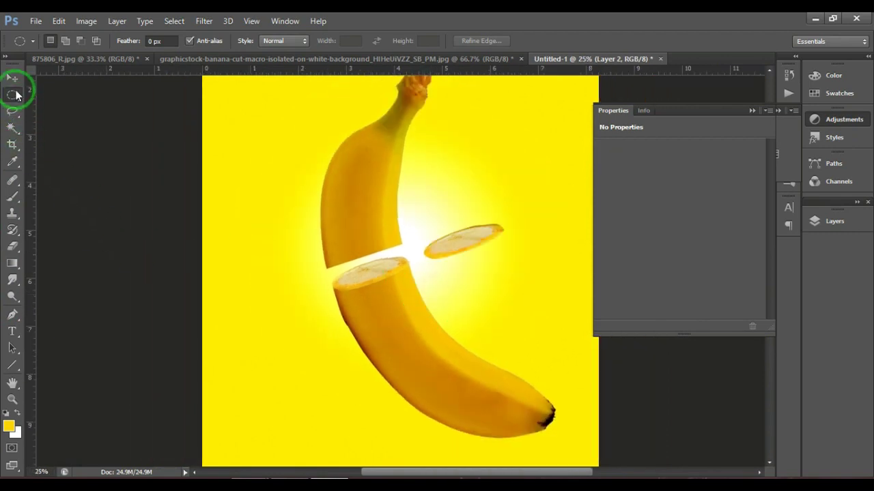
left_click(13, 77)
left_click_drag(444, 236, 364, 264)
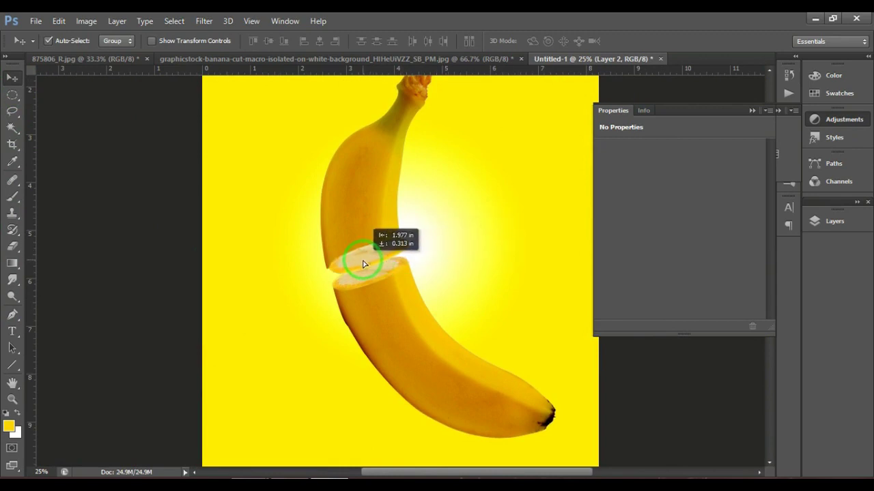
left_click_drag(364, 264, 372, 273)
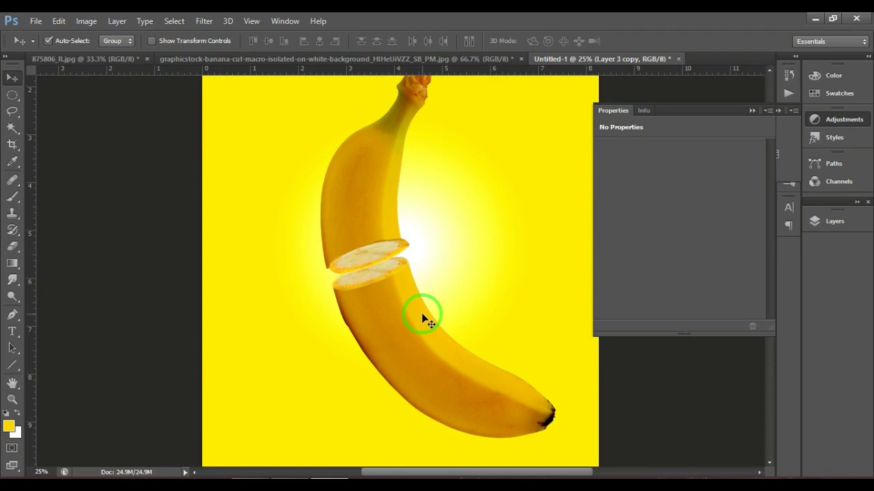
key("ctrl+t")
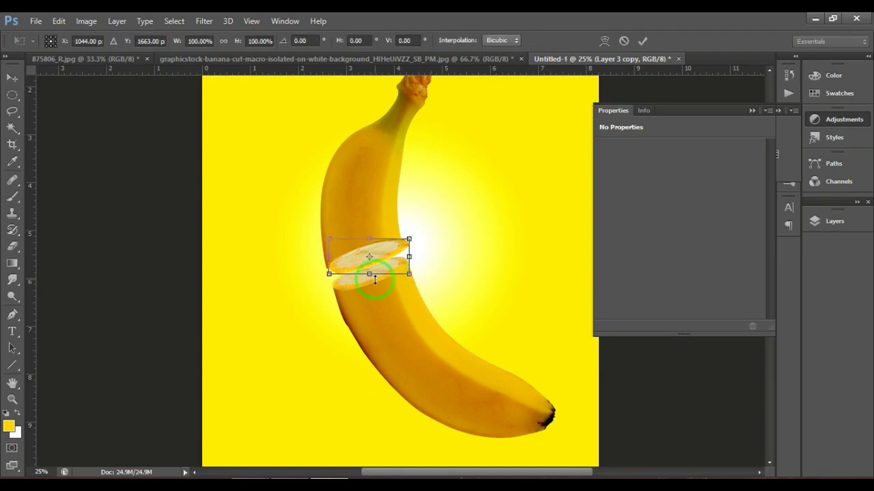
Step: Flatten the floating slice to 50% height and rotate it about −10.73°
left_click_drag(368, 273, 368, 260)
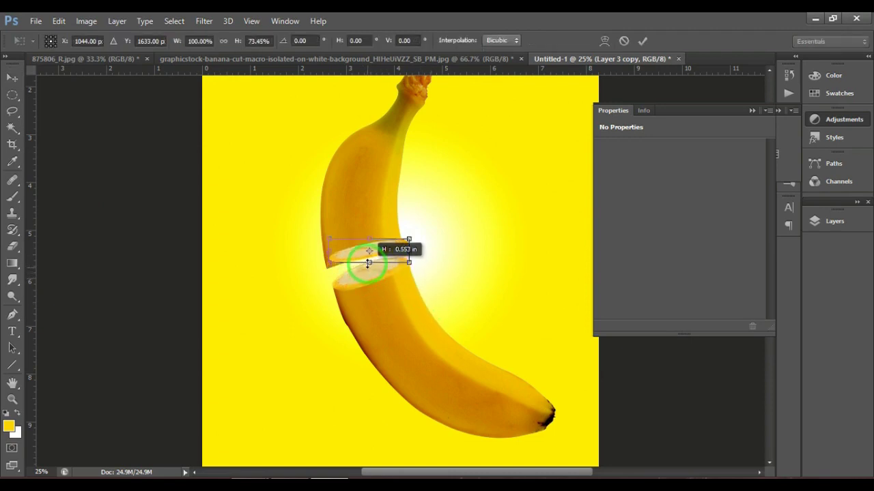
left_click_drag(381, 254, 378, 261)
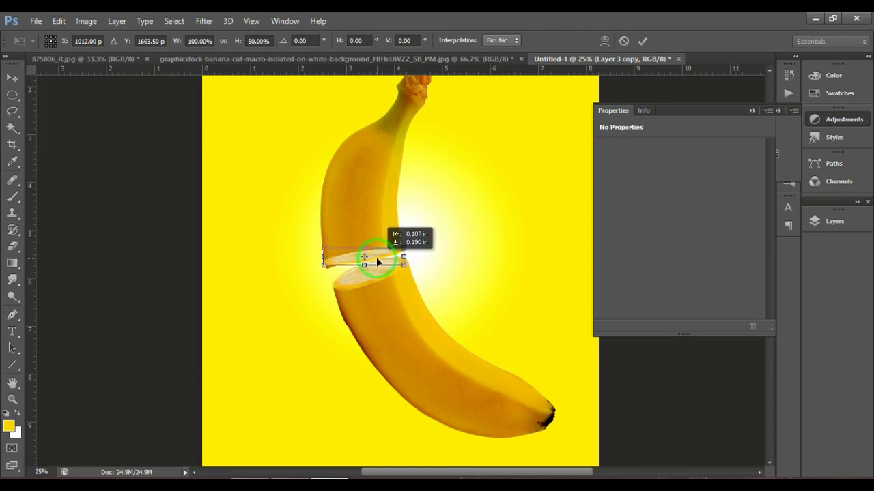
left_click_drag(372, 265, 378, 265)
left_click_drag(436, 221, 406, 226)
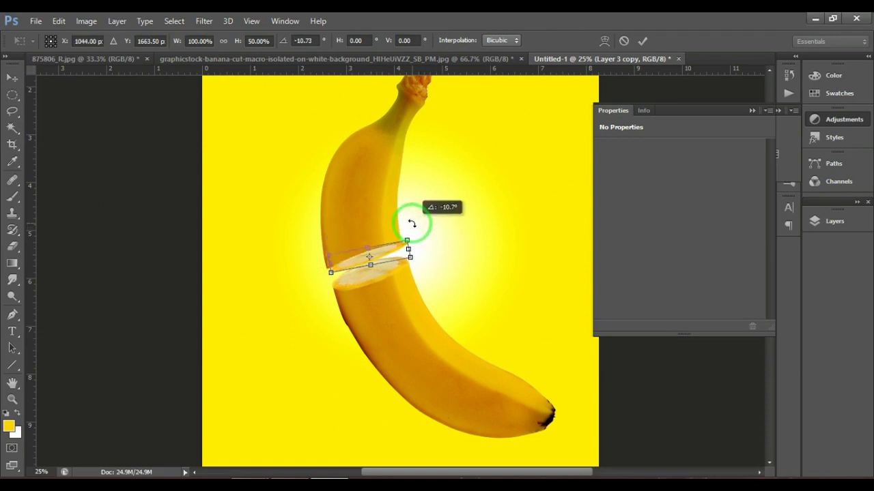
key("Return")
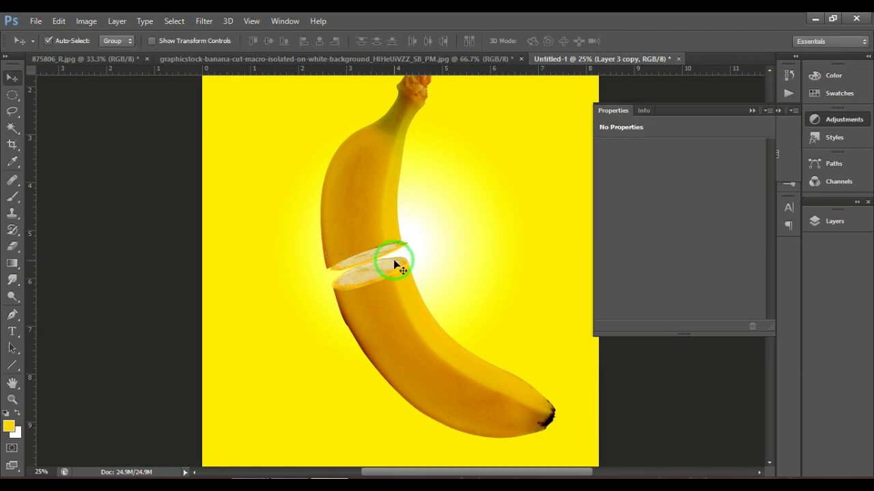
Step: Zoom in, tuck the slice under the upper banana piece, and select its layer
scroll(393, 260, "up", 3)
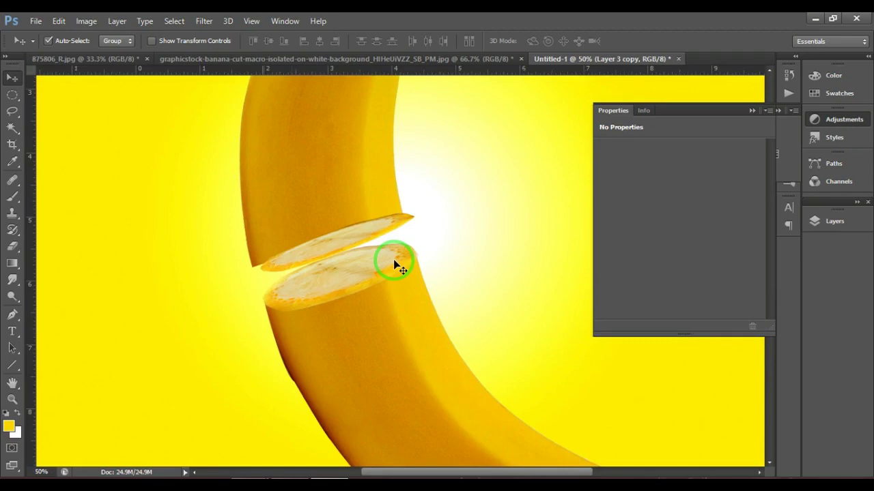
left_click_drag(395, 263, 333, 228)
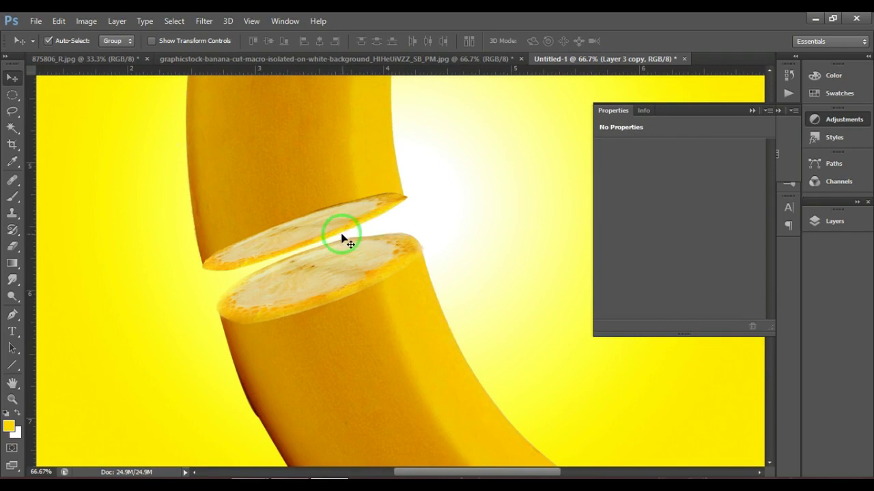
right_click(344, 225)
left_click(362, 226)
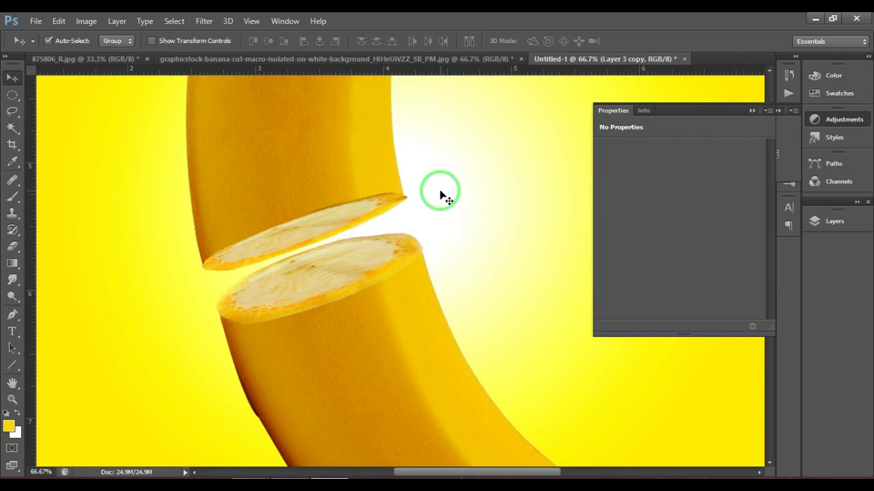
key("ctrl+t")
Step: Flip the upper slice vertically and rotate it to a steep tilt
right_click(352, 211)
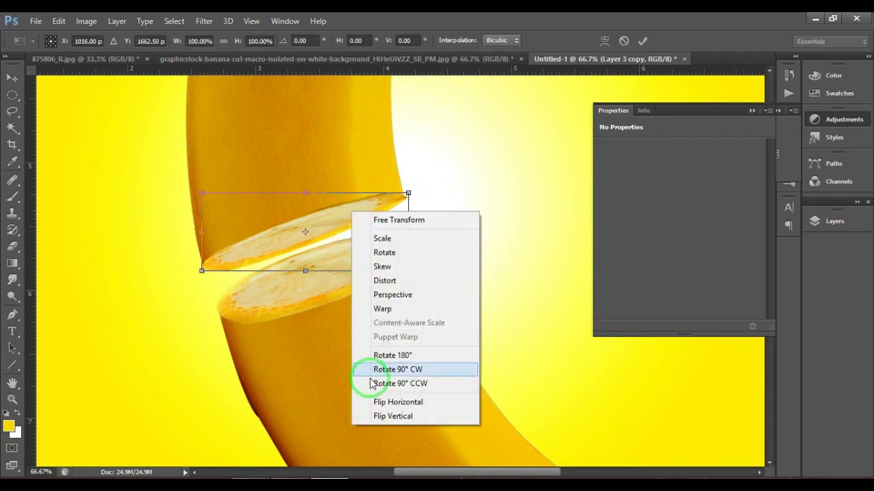
left_click(395, 415)
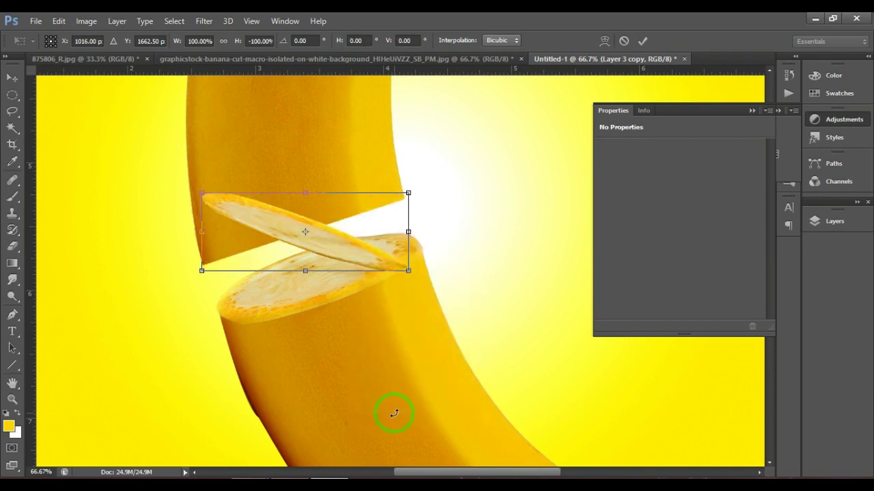
left_click_drag(408, 150, 380, 133)
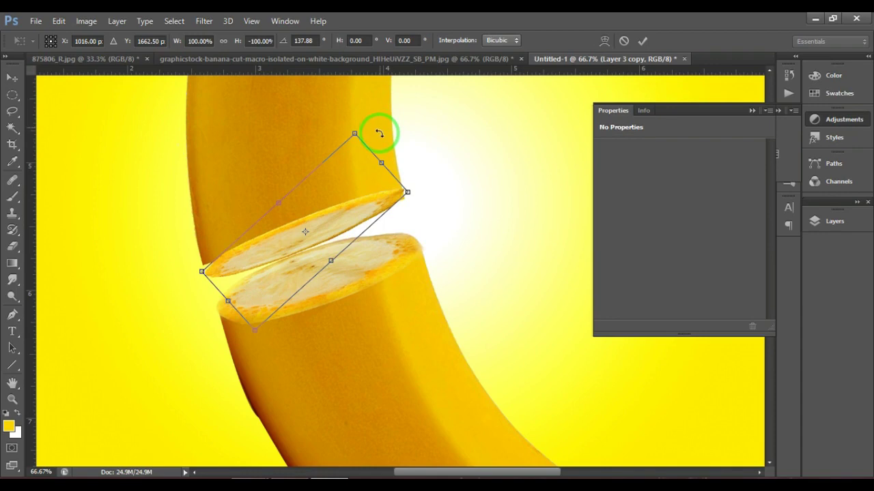
key("Return")
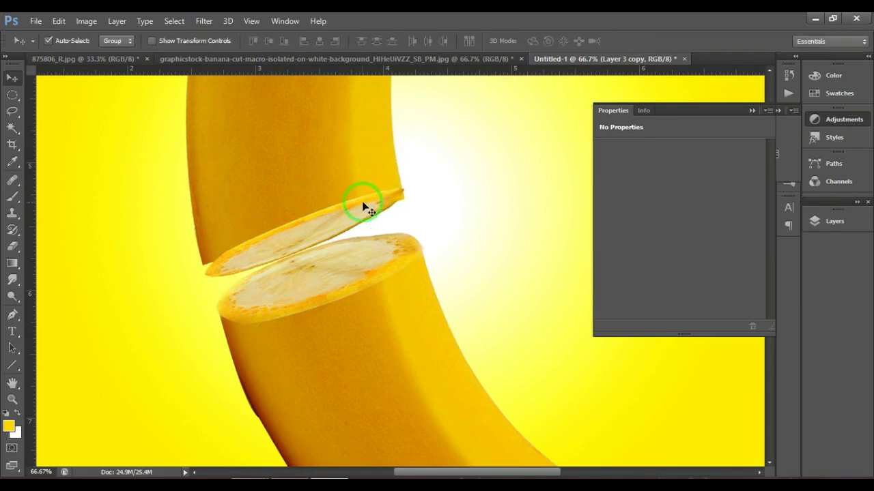
Step: Resize the slice to about 105% width and 68% height and fit it against the cut
key("ctrl+t")
left_click_drag(423, 171, 425, 180)
mouse_move(301, 276)
left_mouse_down()
mouse_move(300, 242)
mouse_move(332, 249)
left_mouse_up()
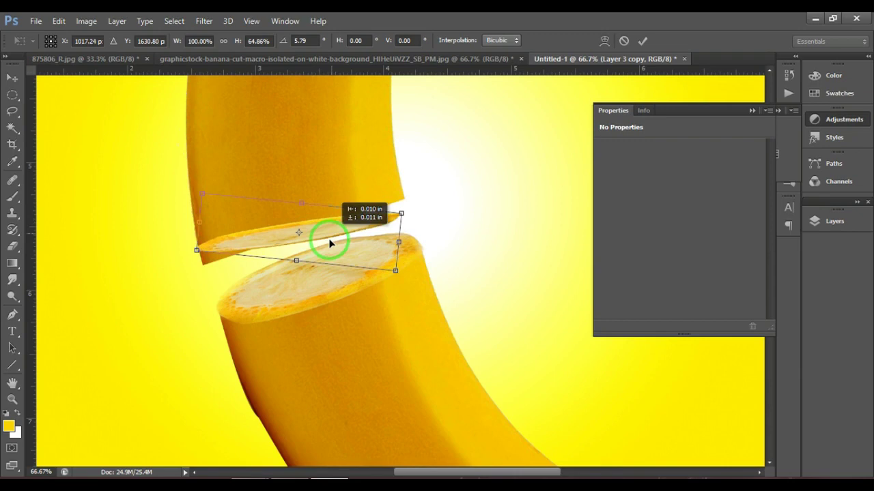
mouse_move(380, 204)
left_mouse_down()
mouse_move(364, 191)
mouse_move(374, 198)
left_mouse_up()
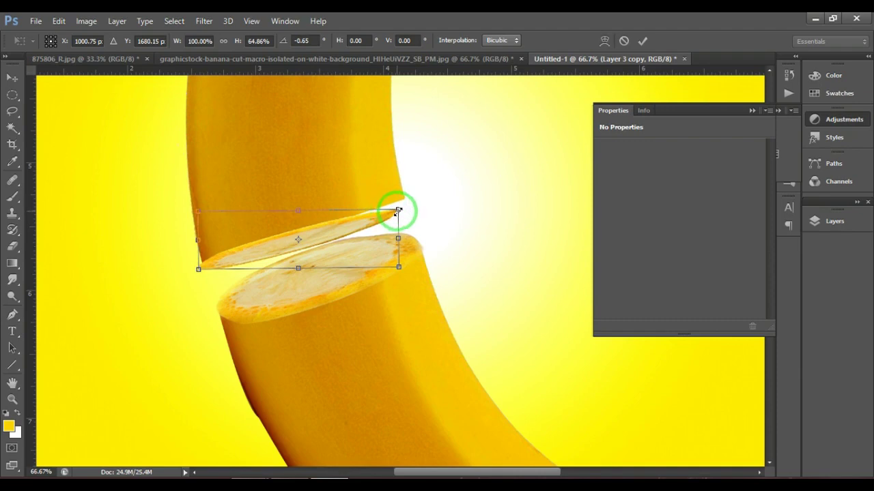
left_click_drag(397, 211, 407, 206)
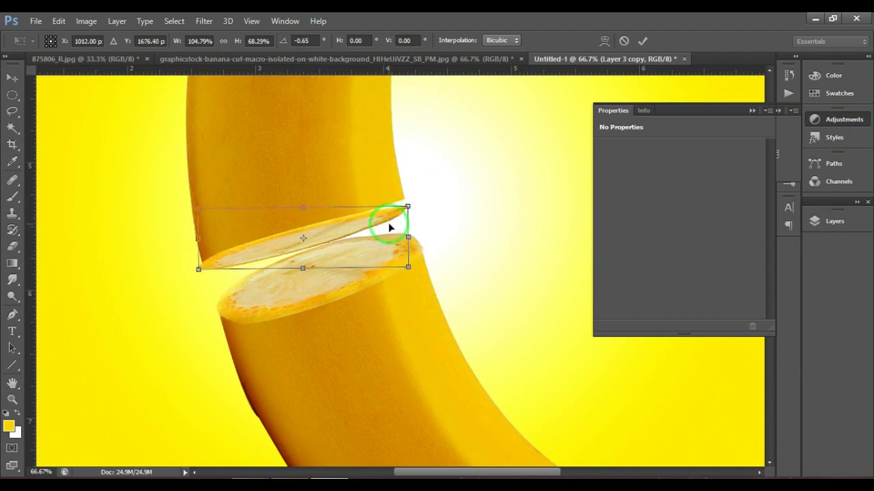
left_click_drag(389, 227, 393, 220)
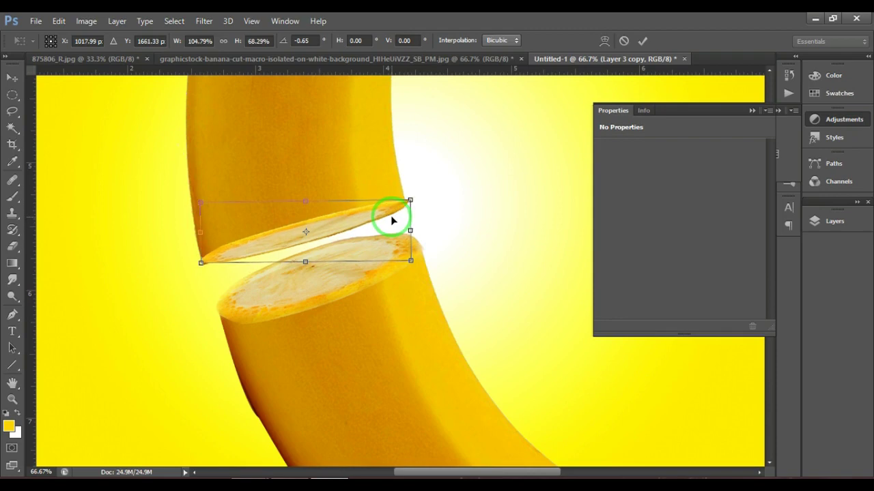
key("Return")
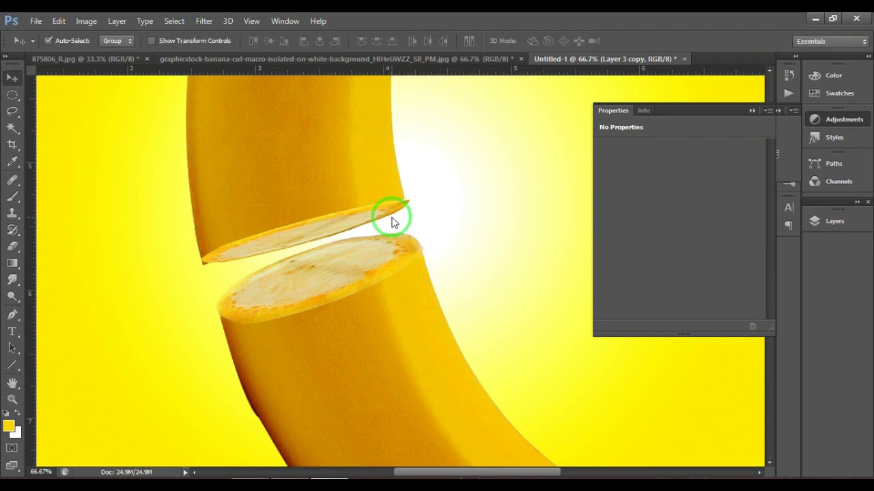
key("ctrl+minus")
key("ctrl+minus")
key("ctrl+minus")
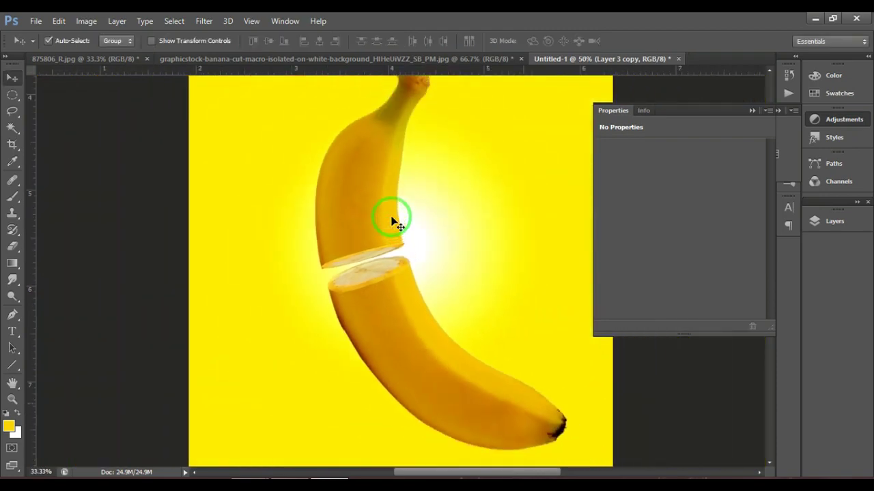
key("ctrl+minus")
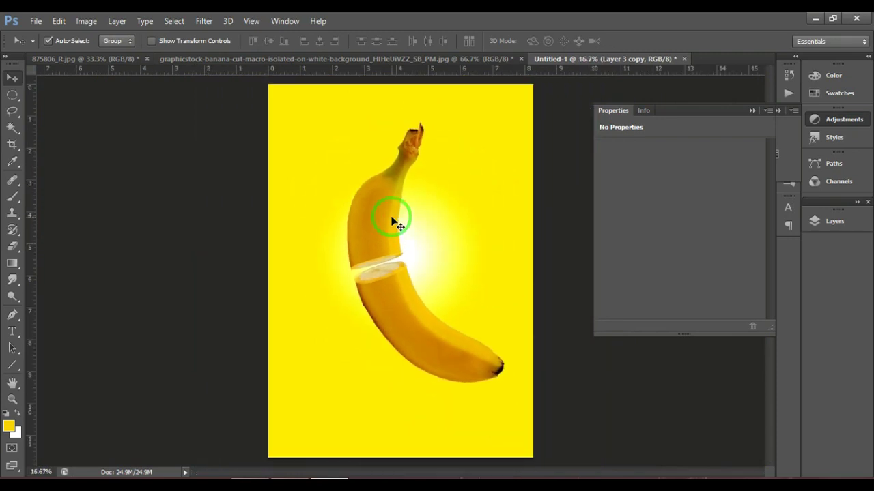
key("ctrl+plus")
key("ctrl+plus")
key("ctrl+plus")
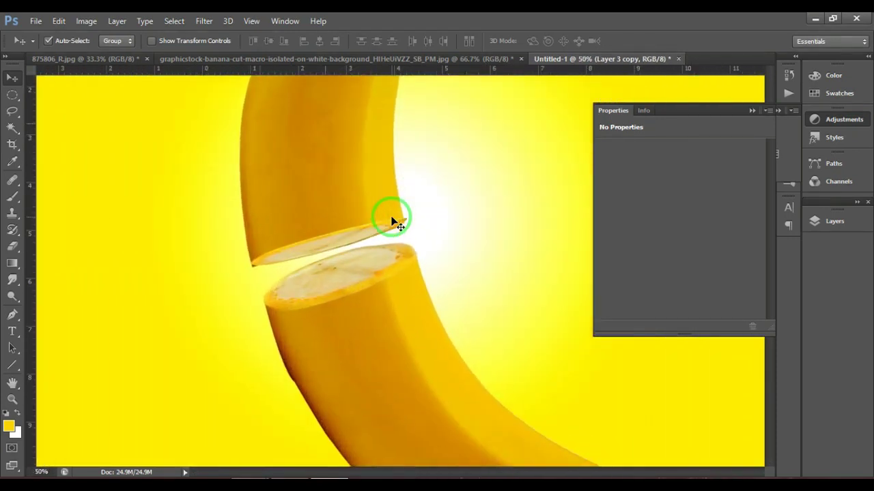
key("ctrl+plus")
key("ctrl+plus")
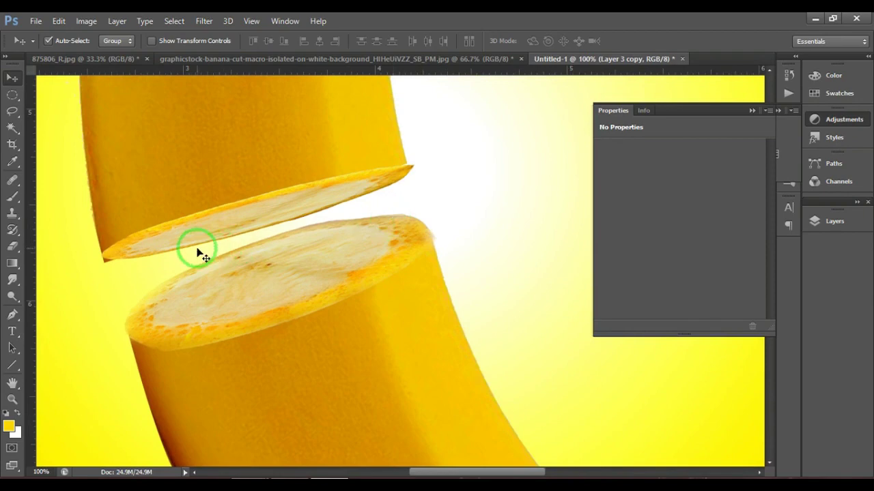
Step: Softly erase the upper slice's dark pointed tip with a soft 37 px eraser
left_click(12, 246)
mouse_move(404, 159)
left_mouse_down()
mouse_move(428, 170)
mouse_move(413, 152)
mouse_move(421, 158)
left_mouse_up()
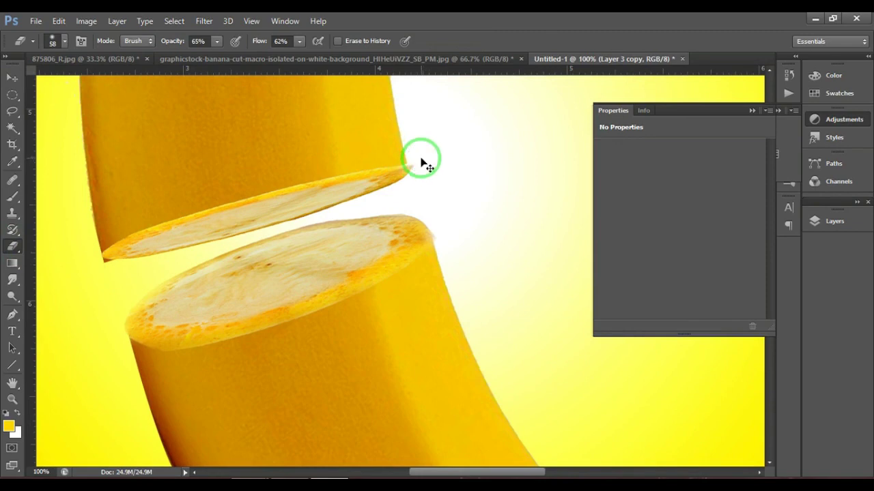
key("ctrl+plus")
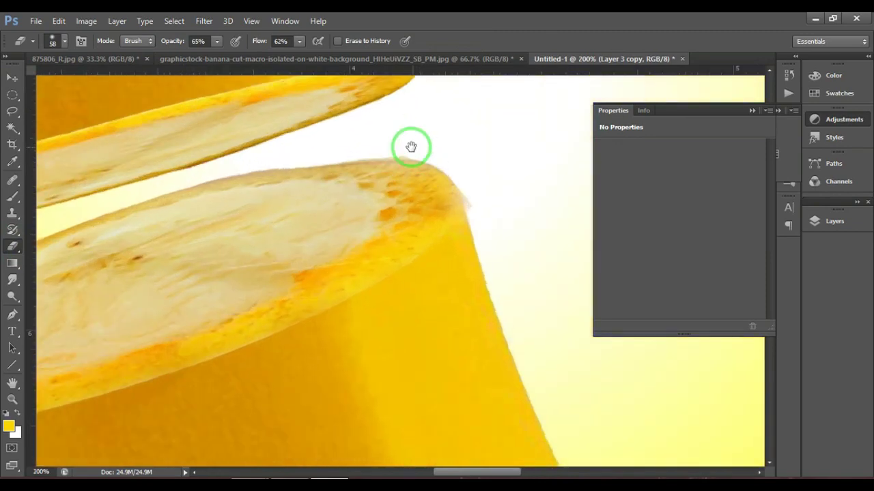
left_click_drag(412, 146, 426, 252)
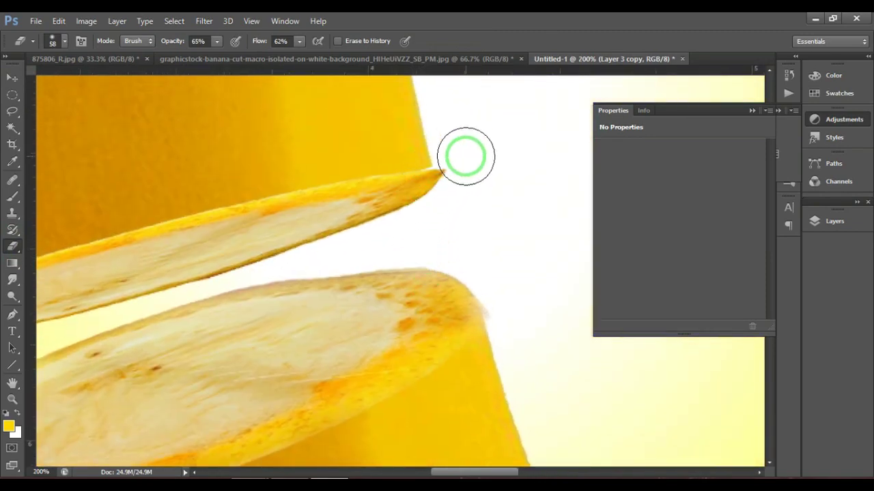
right_click(464, 175)
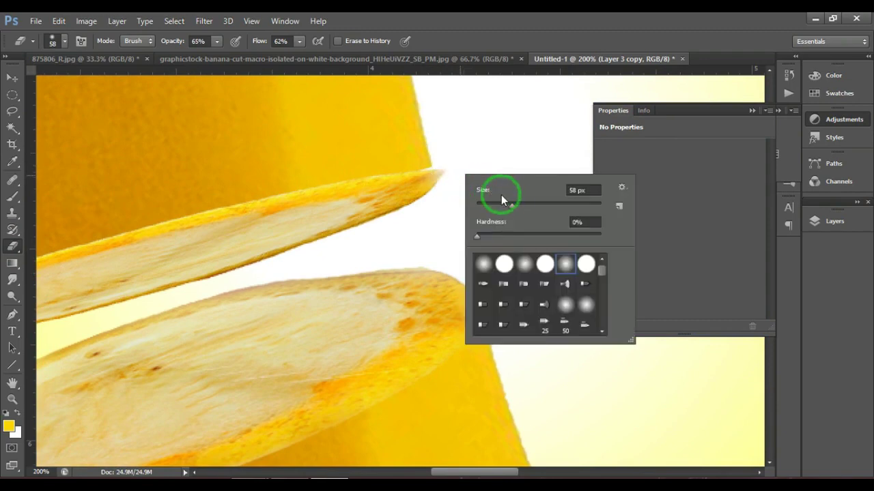
key("Return")
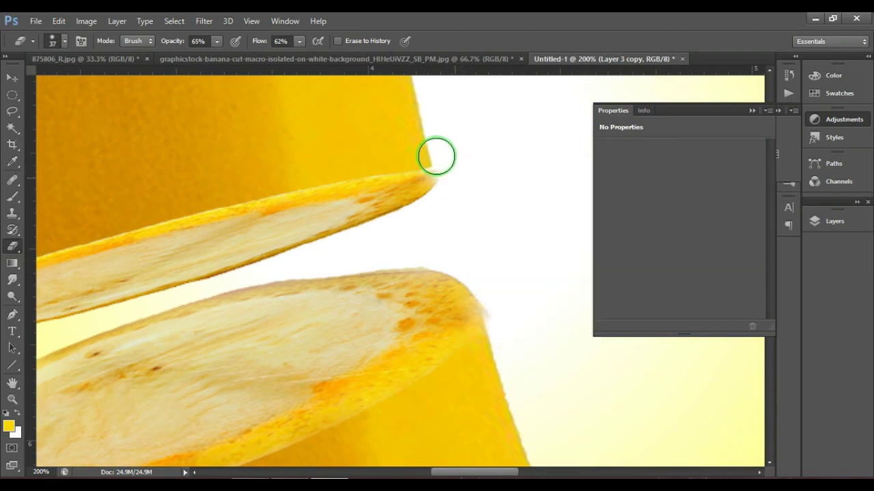
mouse_move(435, 149)
left_mouse_down()
mouse_move(443, 150)
mouse_move(452, 191)
mouse_move(413, 218)
mouse_move(436, 168)
mouse_move(448, 166)
mouse_move(443, 223)
left_mouse_up()
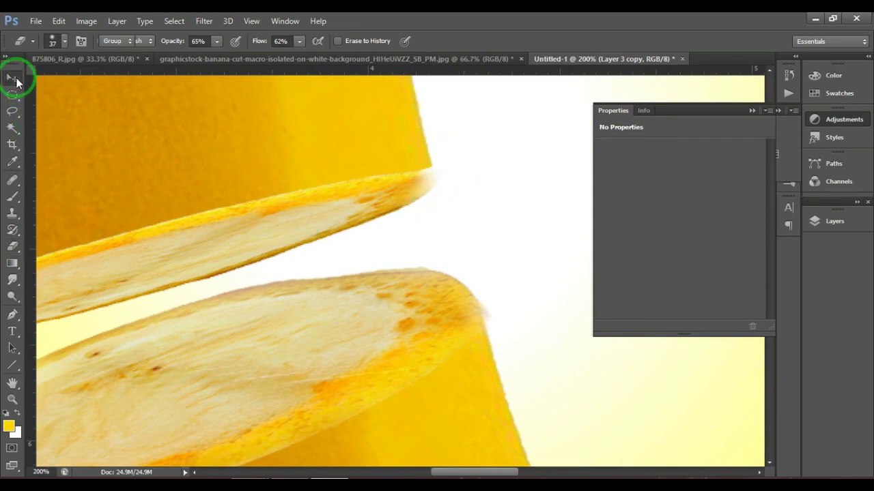
Step: Nudge the floating slice up three steps so it sits flush beneath the upper half's cut
left_click(13, 77)
key("Up")
key("Up")
key("Up")
key("Up")
key("Up")
key("Up")
key("Up")
key("Up")
key("Up")
key("Up")
key("Up")
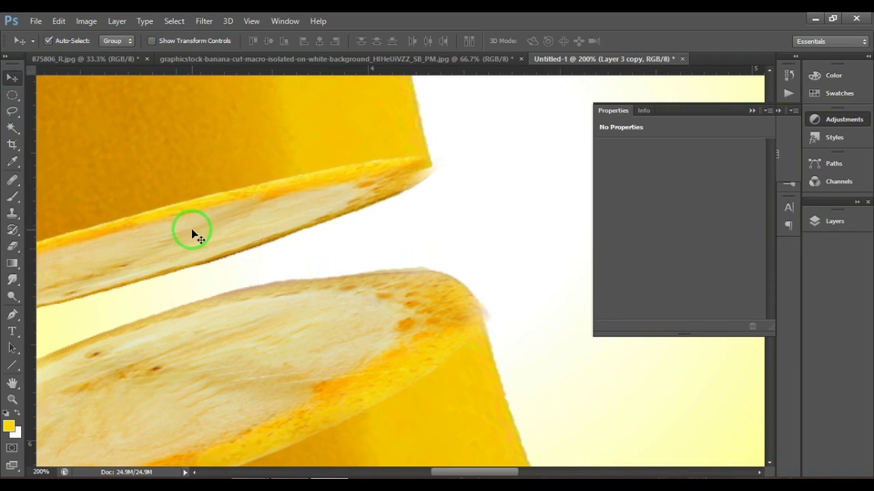
key("Up")
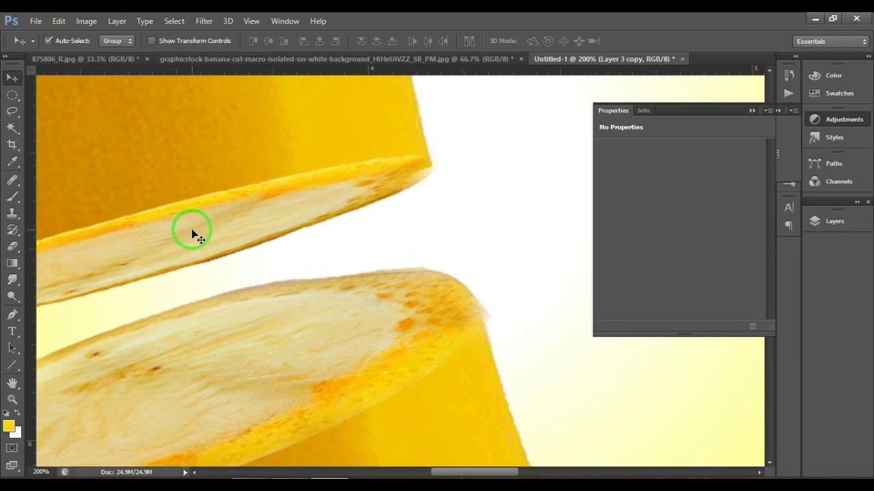
key("Up")
key("ctrl+minus")
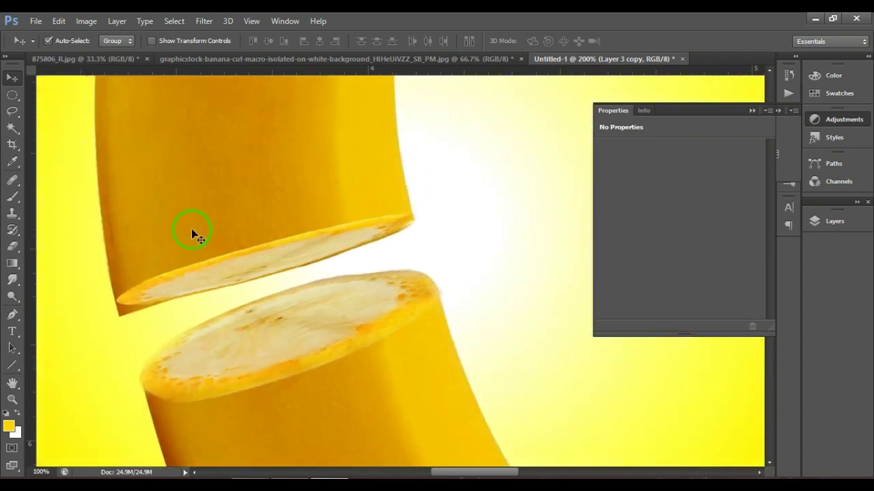
key("ctrl+minus")
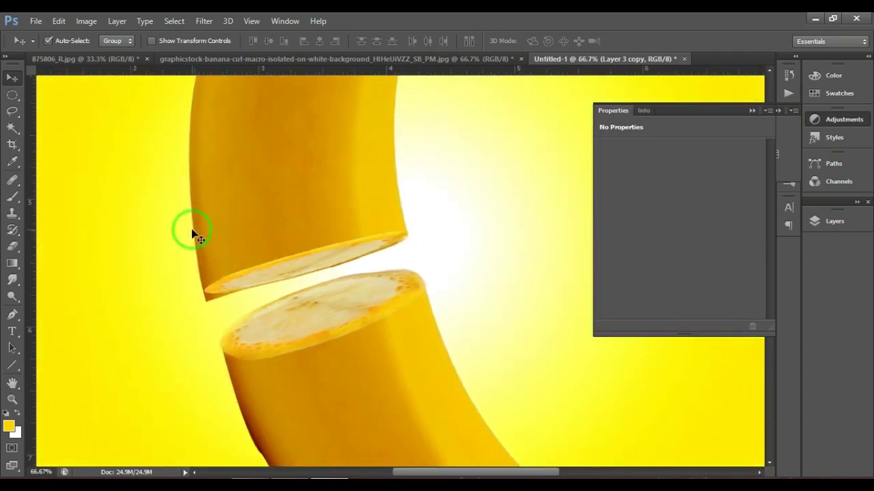
key("ctrl+plus")
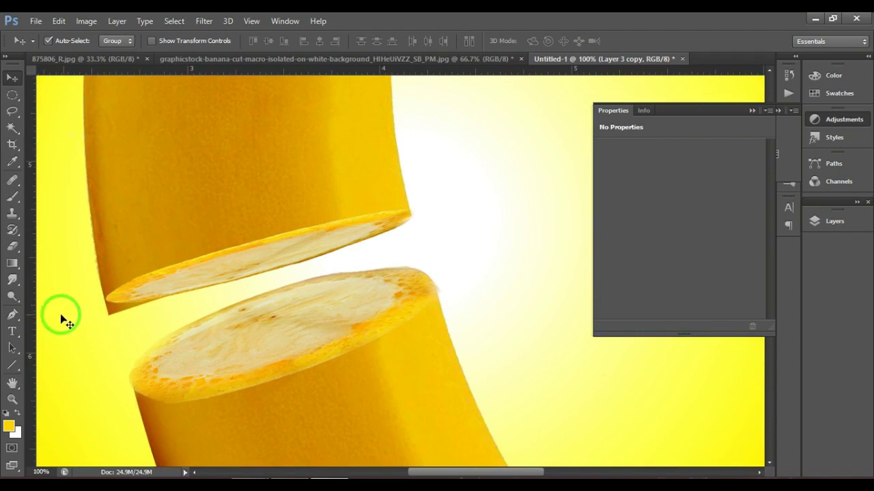
left_click(20, 246)
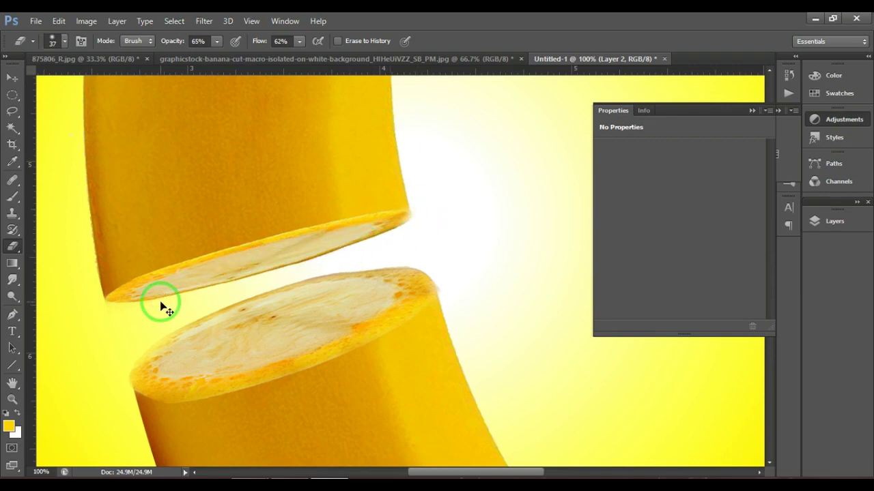
key("ctrl+0")
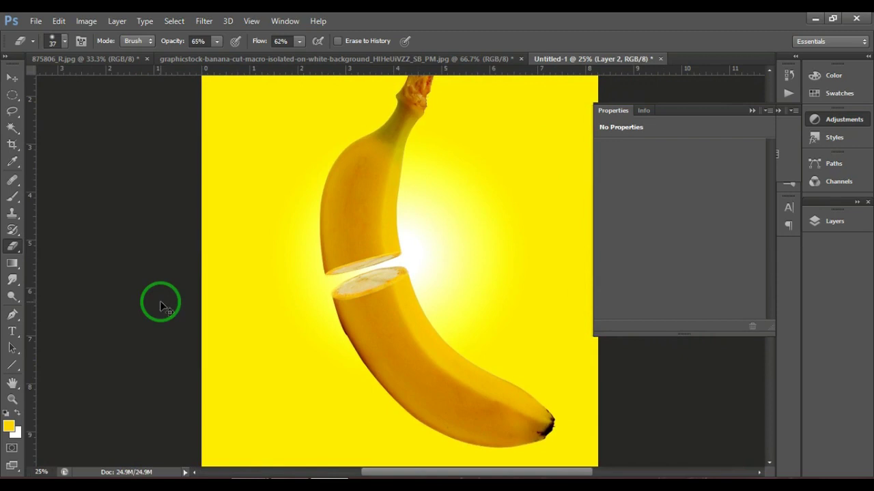
key("ctrl+minus")
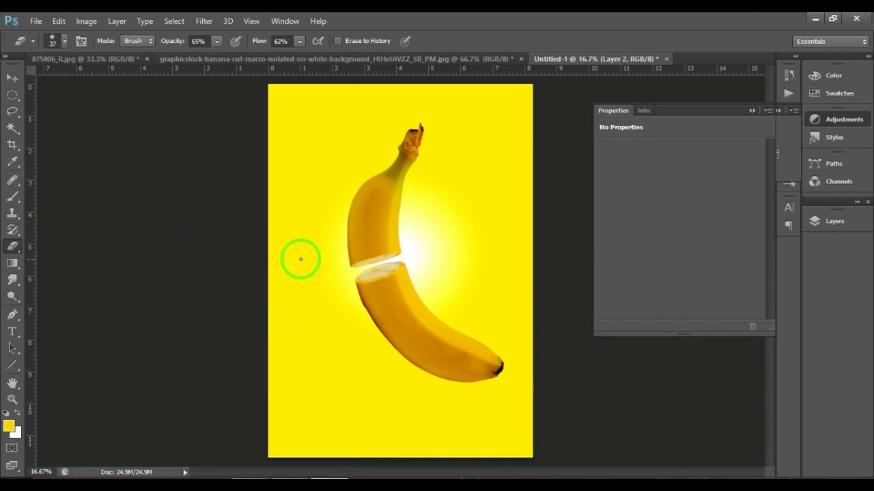
Step: Select the splash brush and adjust its size
left_click(12, 196)
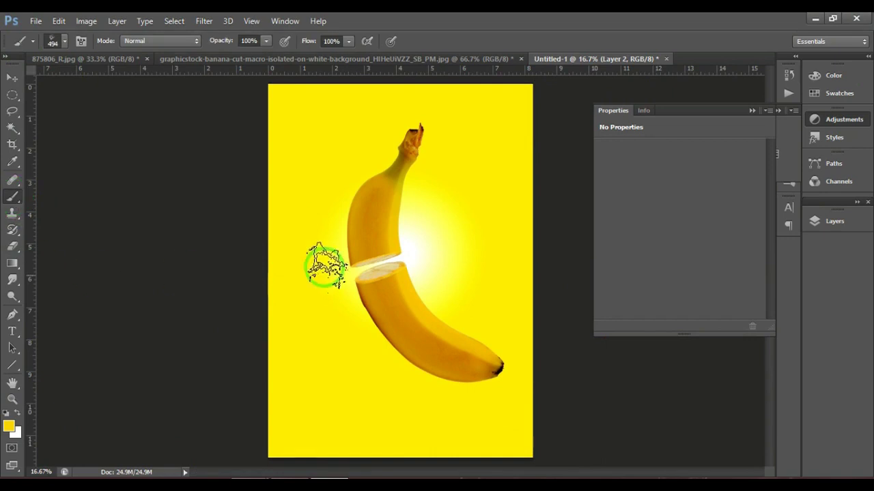
right_click(330, 261)
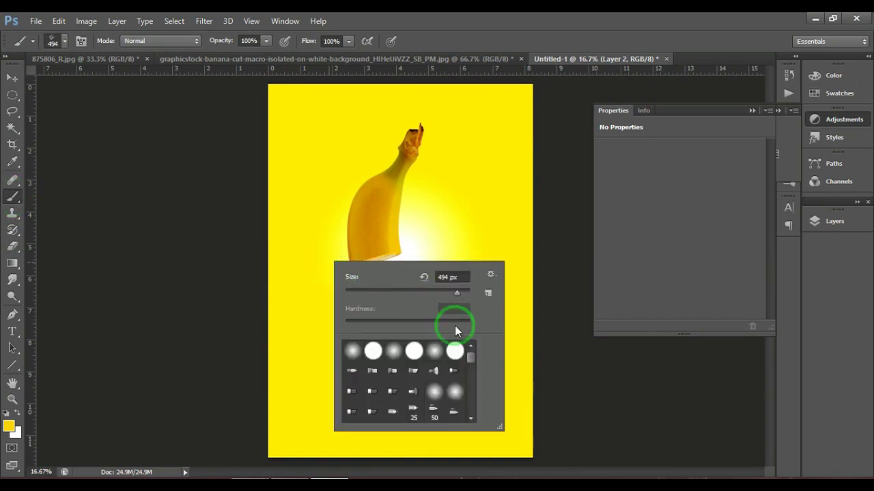
left_click_drag(470, 363, 470, 414)
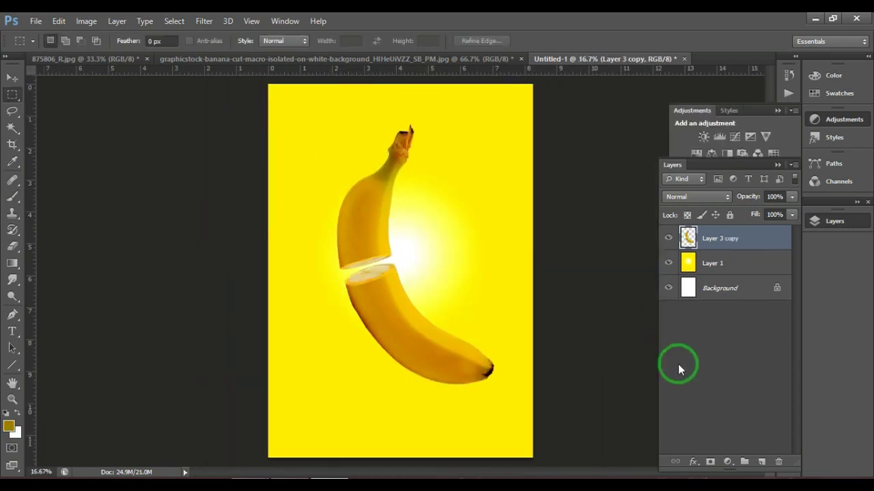
Step: Stamp a splash on new Layer 2, move it below Layer 3 copy, and add empty Layer 3
left_click(761, 462)
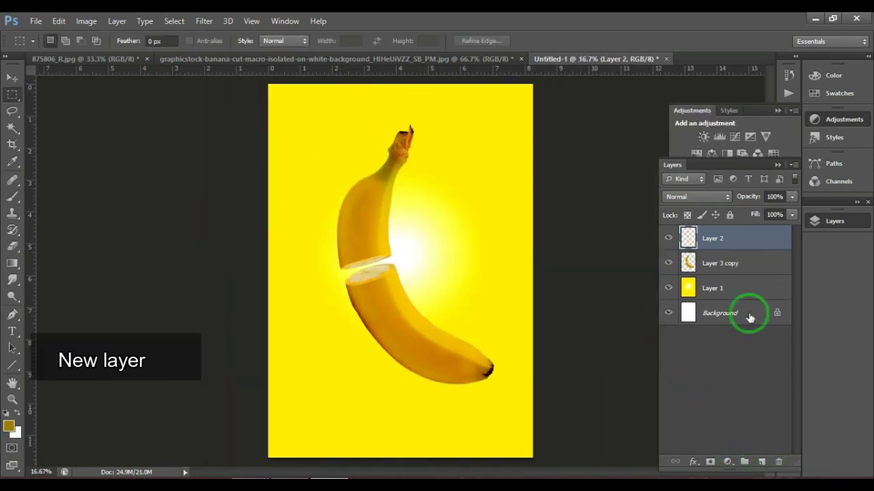
left_click(12, 195)
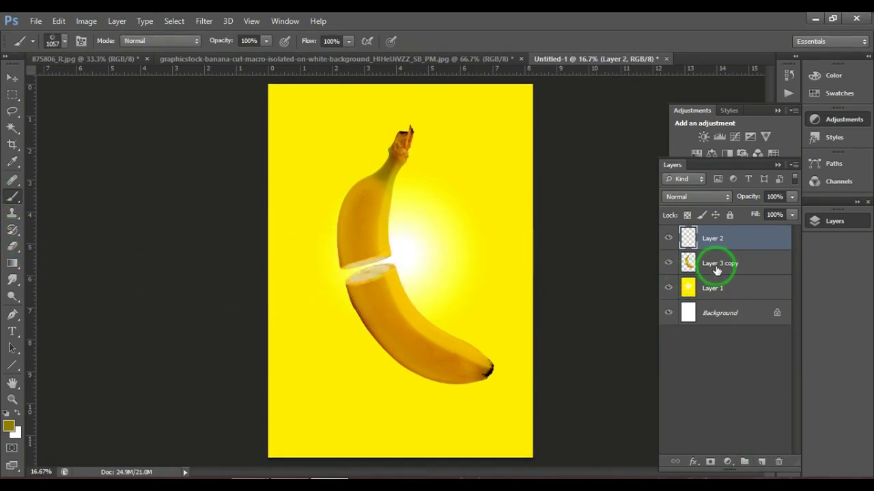
left_click(403, 260)
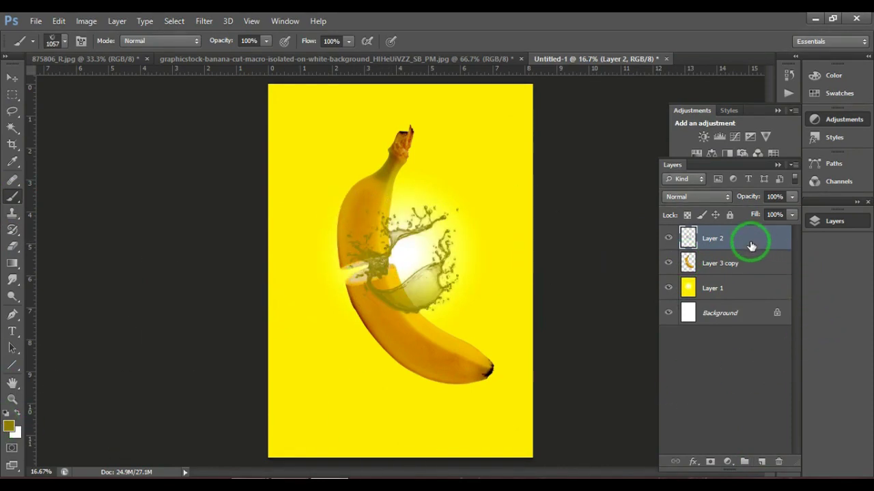
left_click_drag(746, 238, 747, 272)
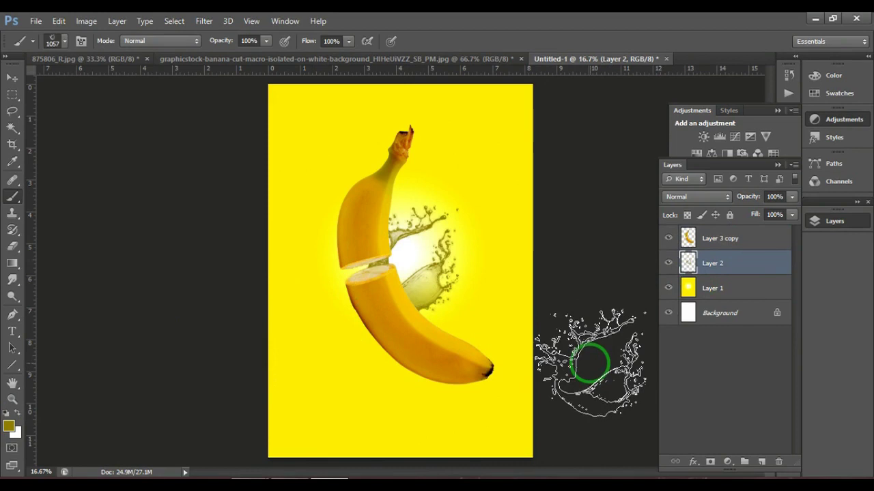
left_click(760, 462)
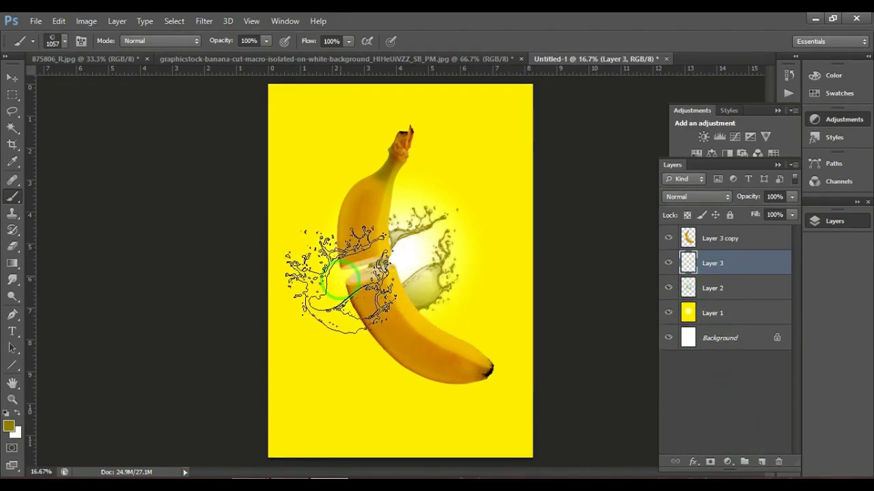
Step: Sample golden yellow efc400 from the banana as foreground and stamp a splash left of it
left_click(10, 429)
left_click(386, 259)
left_click(385, 236)
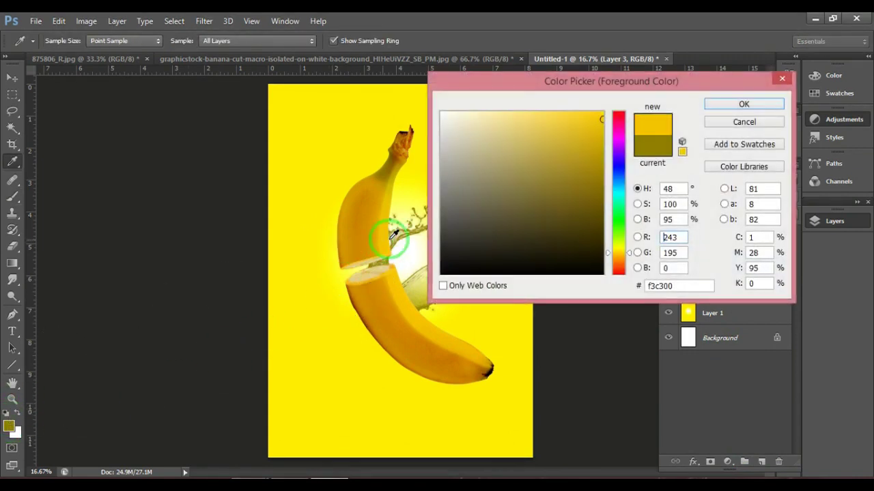
left_click_drag(322, 198, 347, 199)
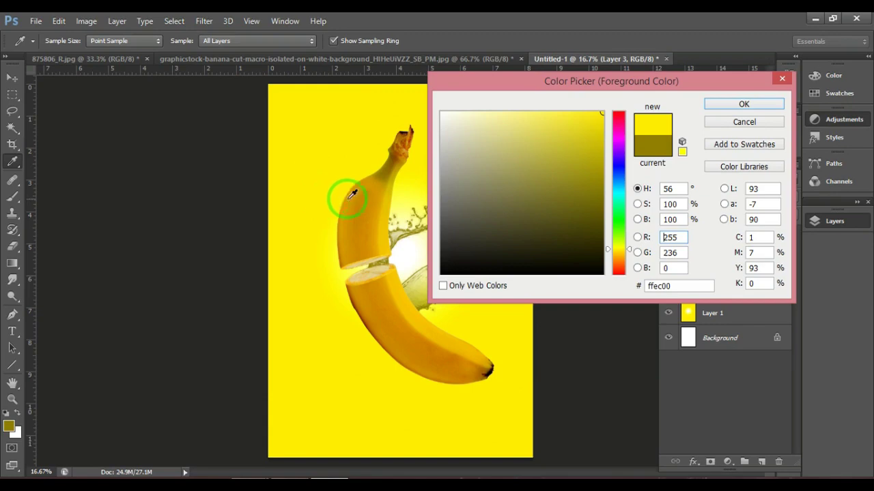
left_click(384, 235)
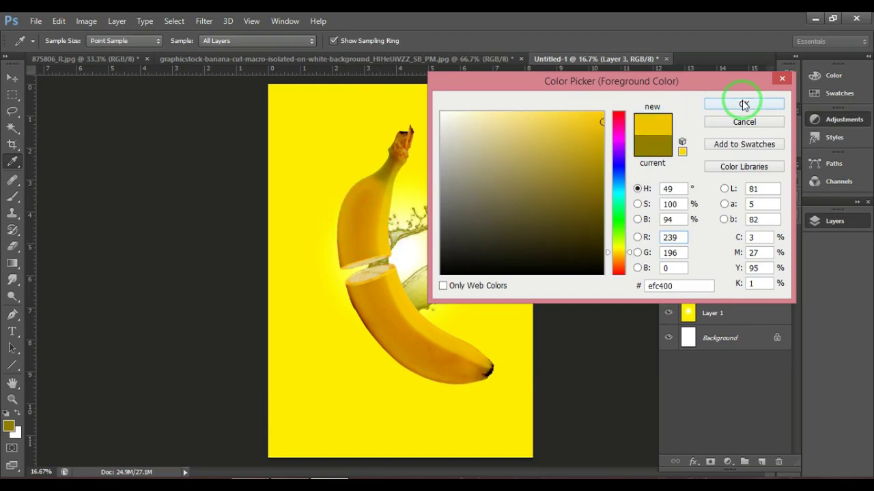
left_click(738, 102)
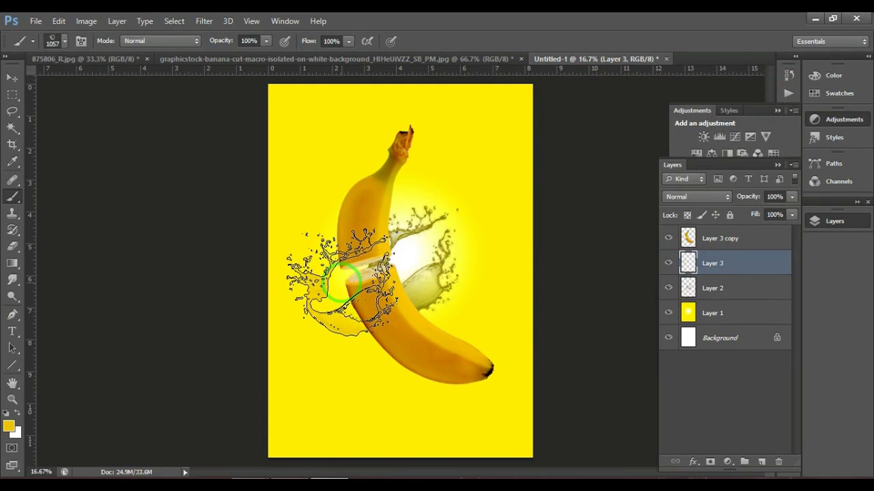
left_click(341, 280)
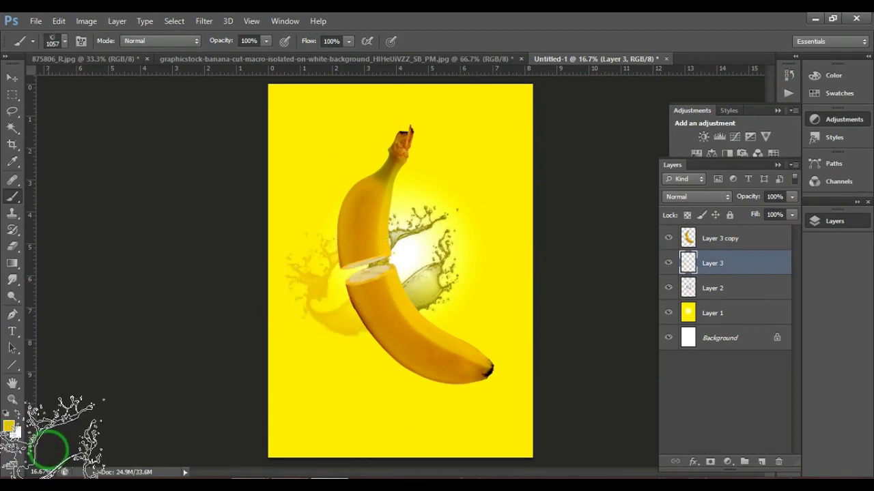
Step: Rotate the yellow splash to 151.56°, scale it to 126.36%, and move it down-right over the banana
key("ctrl+t")
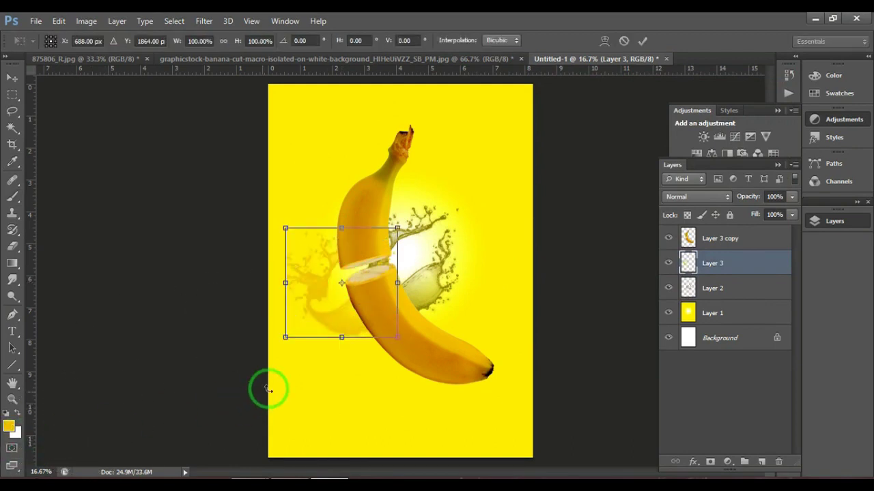
left_click_drag(376, 213, 404, 410)
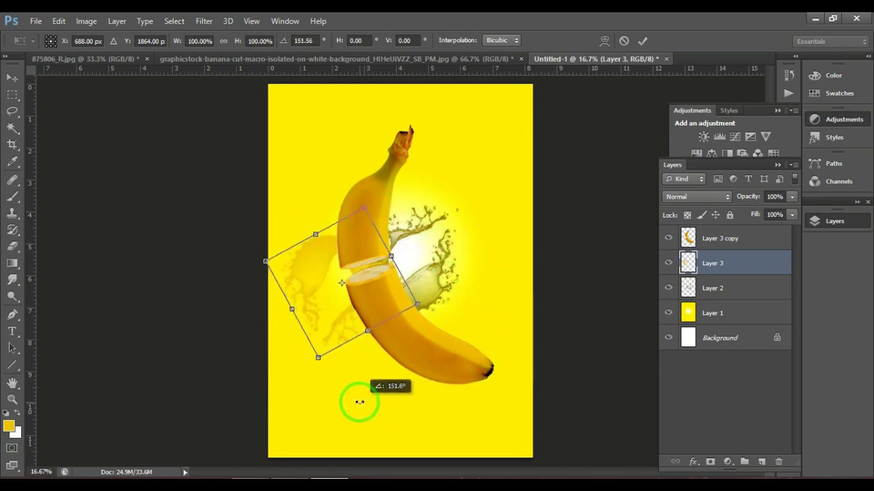
left_click_drag(404, 410, 355, 402)
left_click_drag(318, 259, 335, 284)
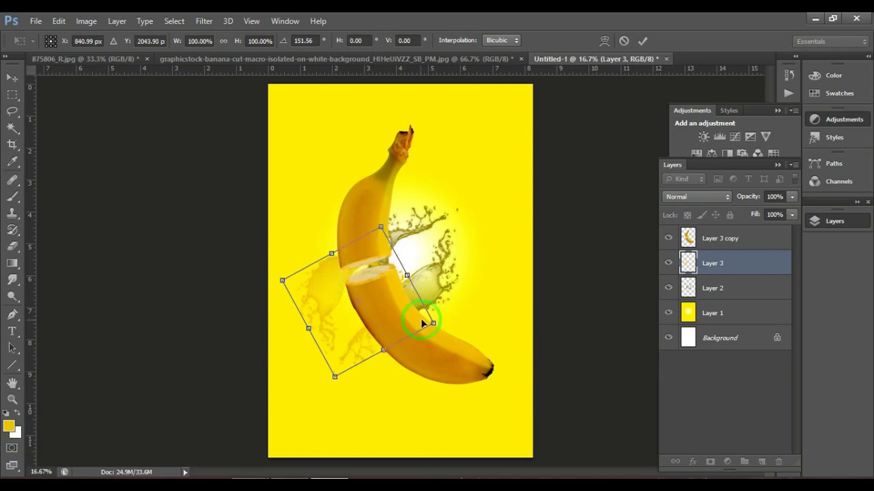
left_click_drag(434, 323, 453, 330)
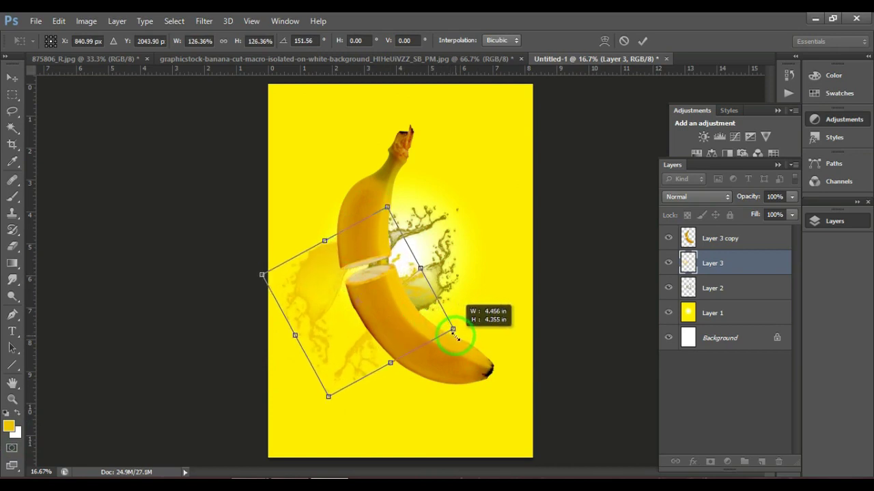
left_click_drag(327, 297, 347, 309)
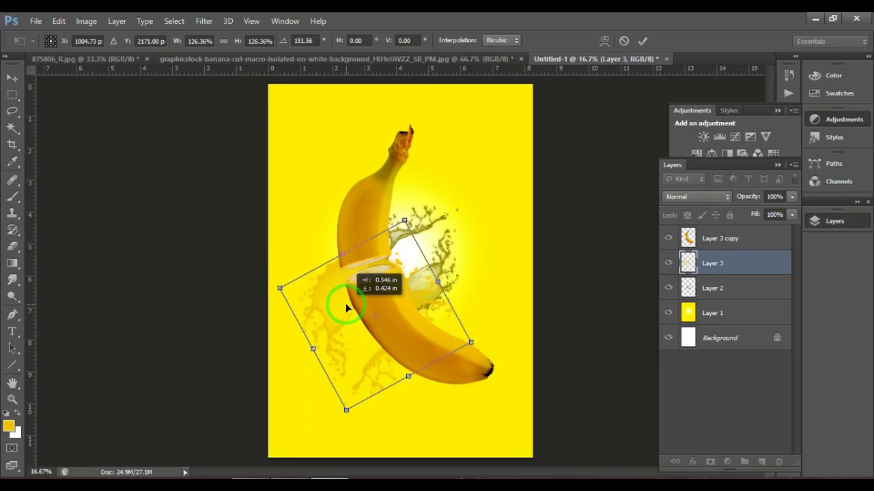
key("b")
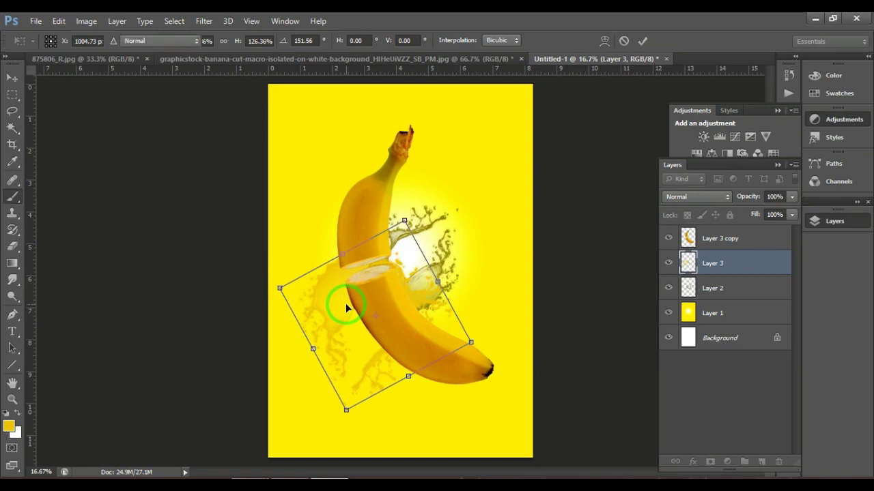
left_click_drag(726, 242, 724, 275)
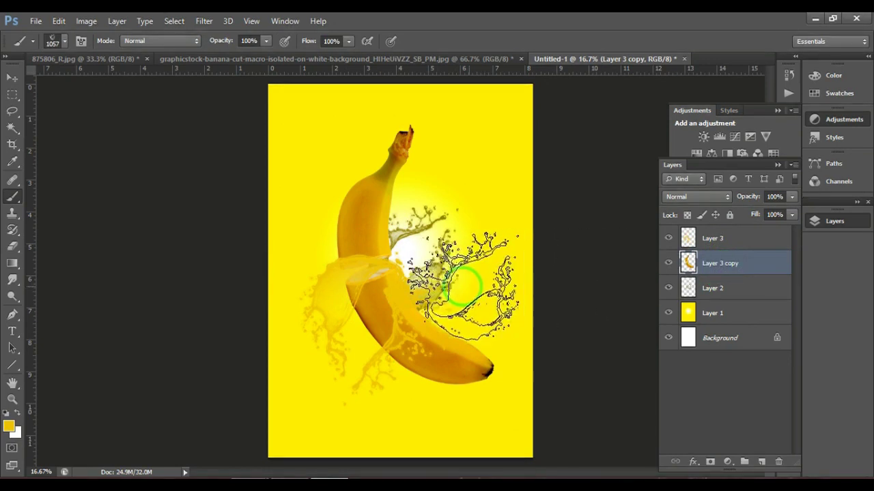
Step: Shift the yellow splash up-left and erase the parts covering the banana's upper half at 65% opacity
left_click(12, 77)
left_click_drag(361, 279, 348, 269)
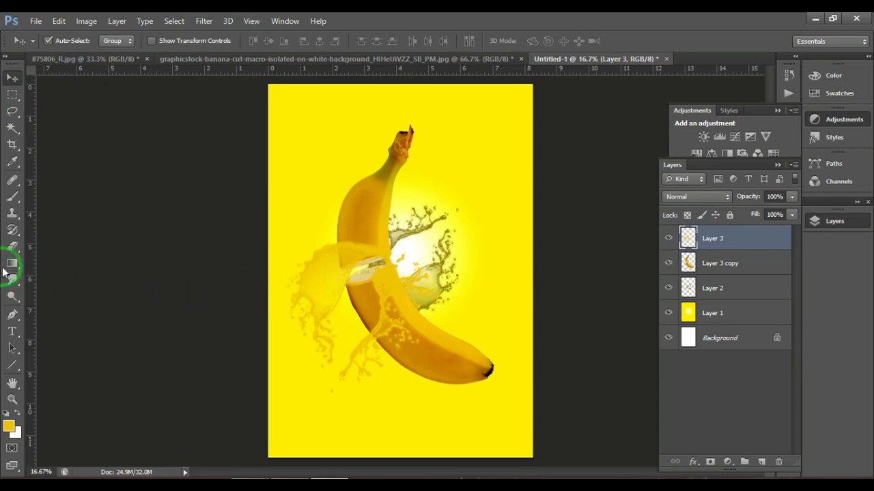
left_click(12, 246)
mouse_move(362, 254)
left_mouse_down()
mouse_move(390, 239)
mouse_move(363, 253)
mouse_move(356, 238)
mouse_move(357, 263)
mouse_move(369, 267)
mouse_move(359, 250)
mouse_move(368, 250)
mouse_move(350, 272)
mouse_move(364, 234)
mouse_move(350, 249)
left_mouse_up()
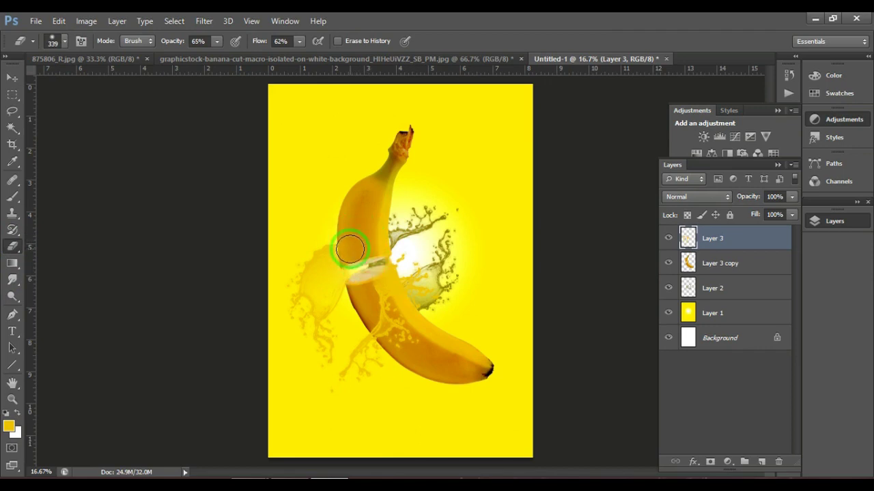
mouse_move(382, 249)
left_mouse_down()
mouse_move(371, 238)
mouse_move(396, 242)
mouse_move(378, 240)
left_mouse_up()
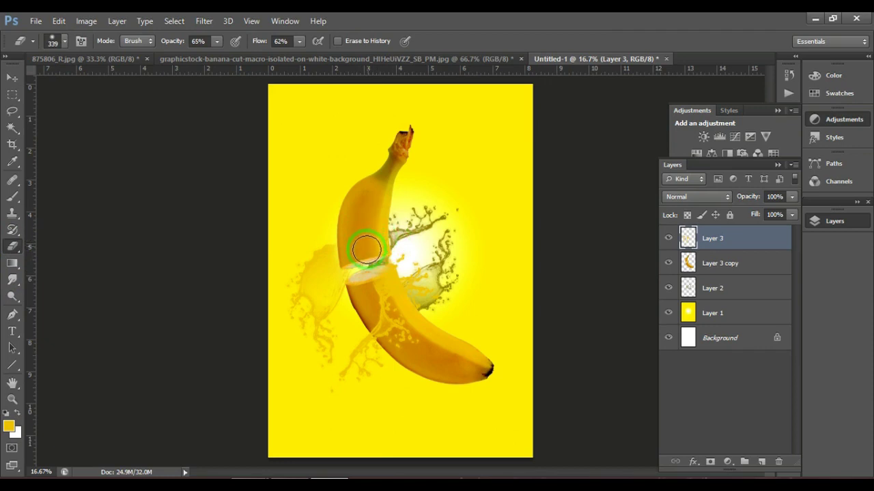
left_click(724, 298)
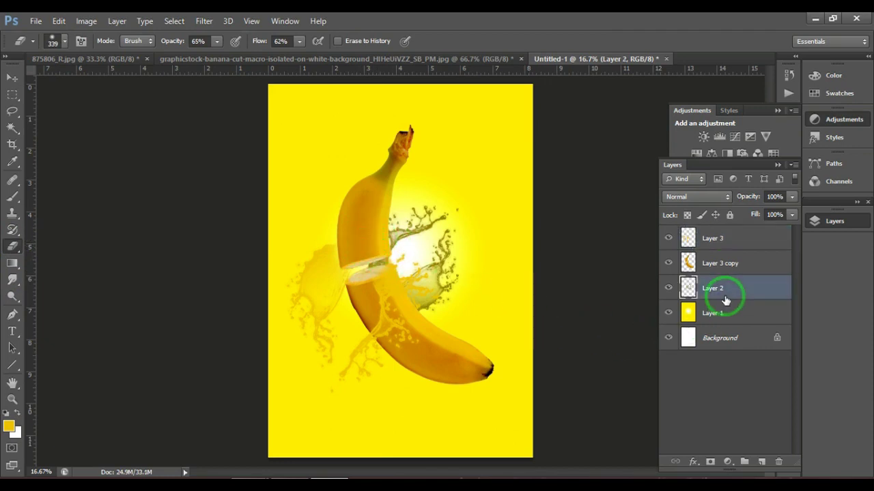
Step: Replace the greenish Layer 2 splash with a yellow splash stamped behind the banana on new Layer 4
key("Delete")
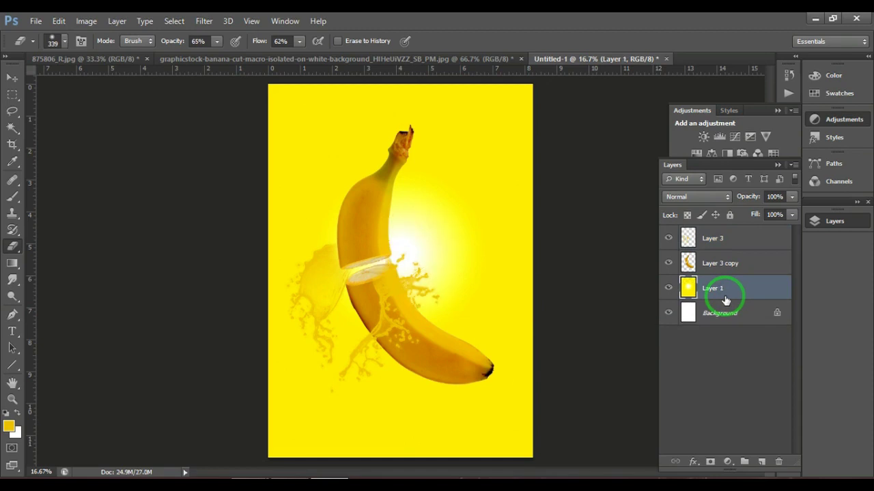
left_click(760, 462)
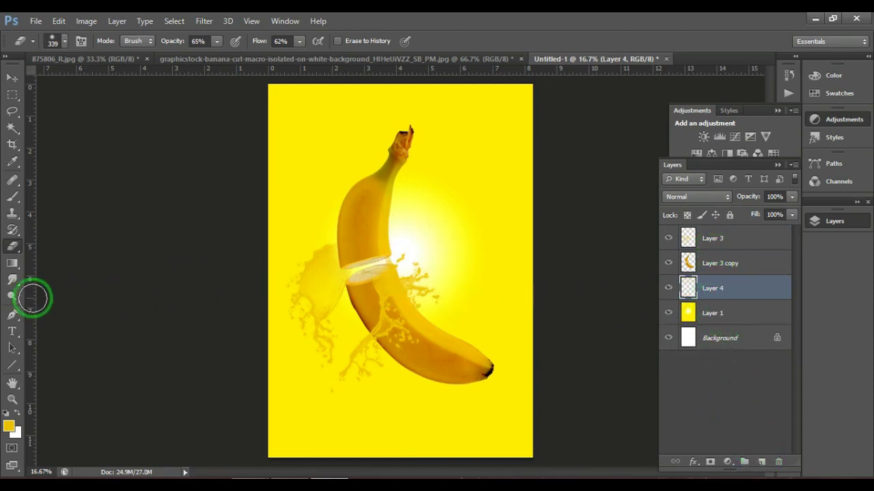
left_click(12, 195)
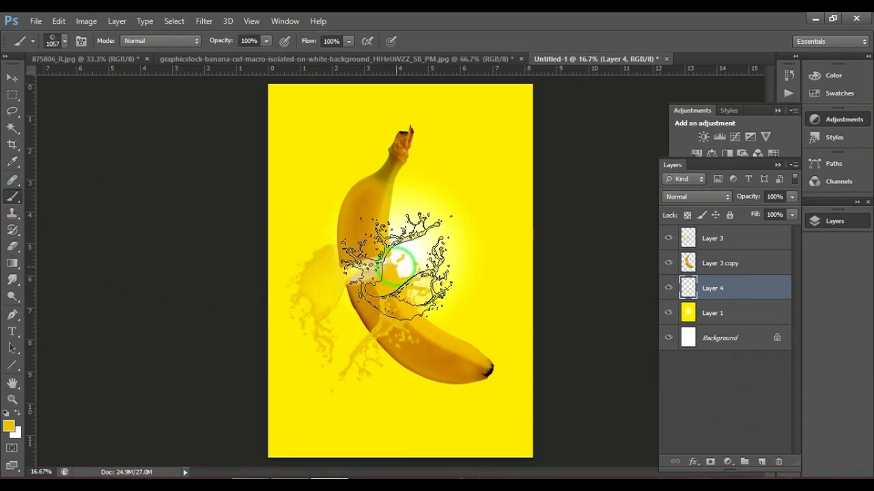
left_click(396, 266)
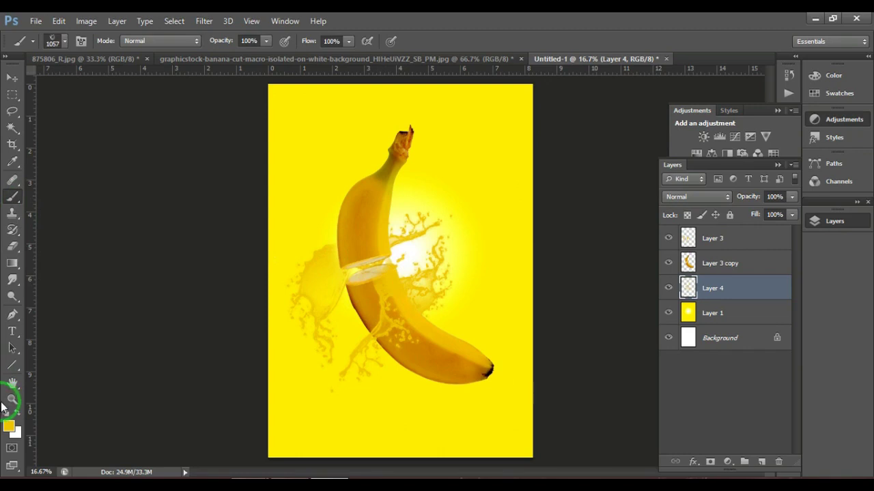
key("ctrl+plus")
key("ctrl+plus")
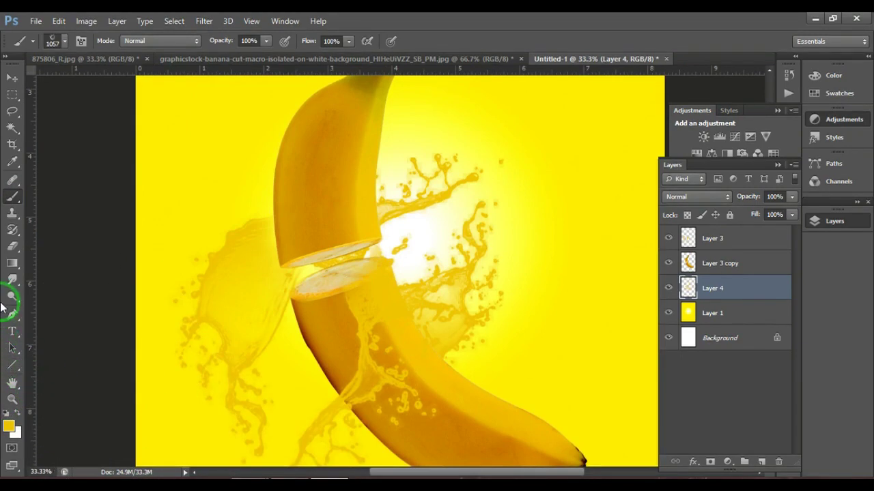
key("ctrl+minus")
key("ctrl+minus")
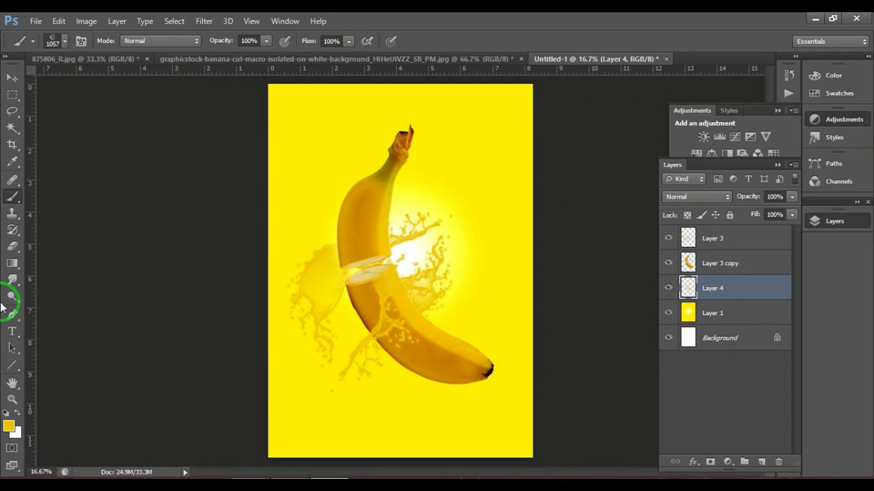
key("ctrl+plus")
key("ctrl+minus")
Step: Try and undo Divide blending on Layer 4, then select Layer 3, Layer 3 copy and Layer 4
left_click(693, 196)
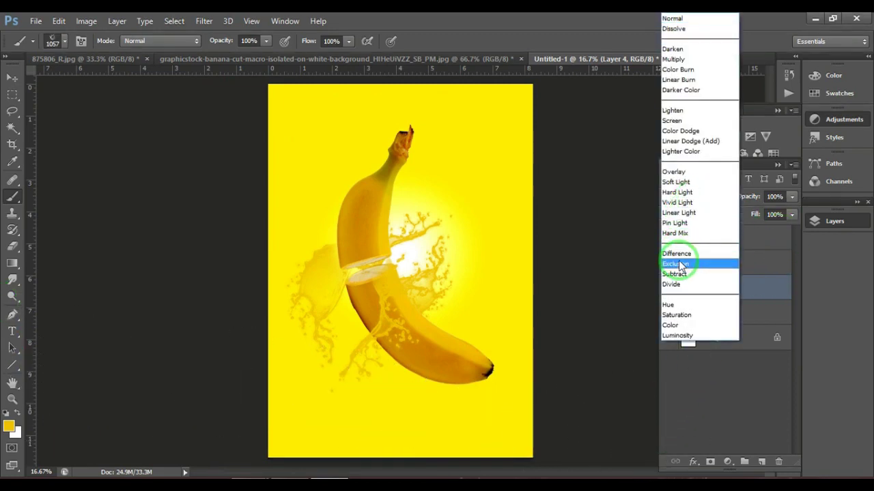
left_click(683, 284)
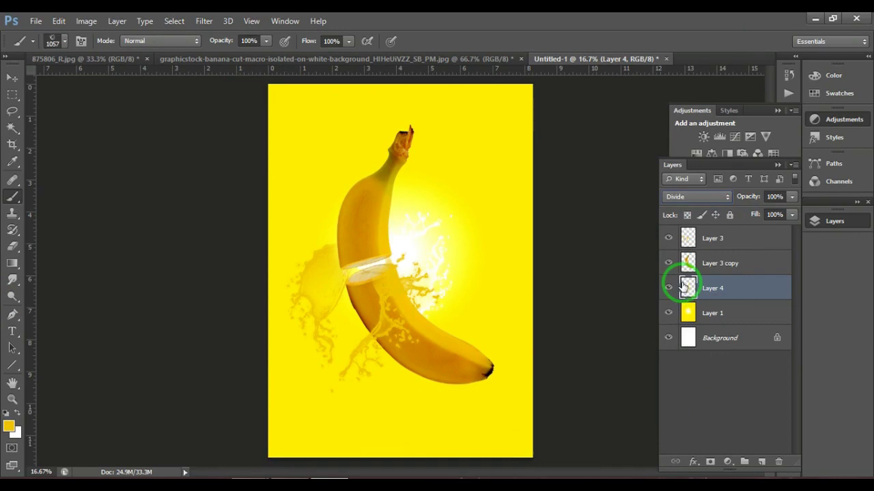
key("ctrl+z")
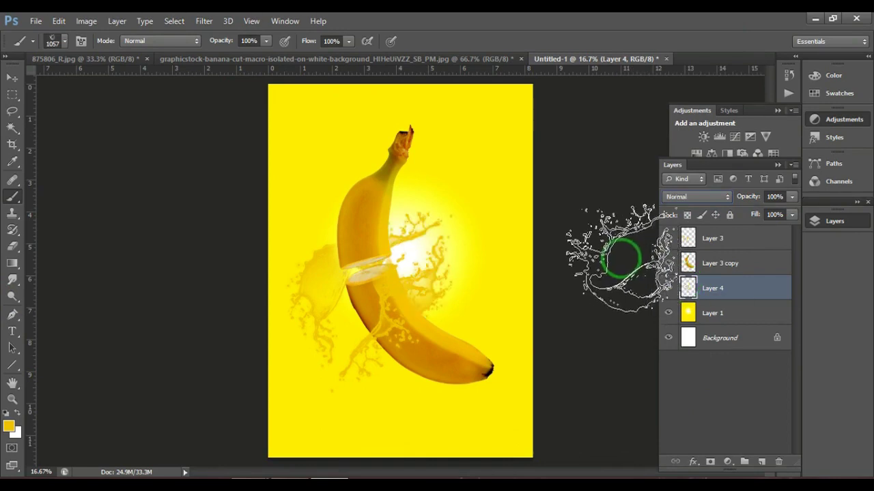
left_click_drag(683, 286, 766, 122)
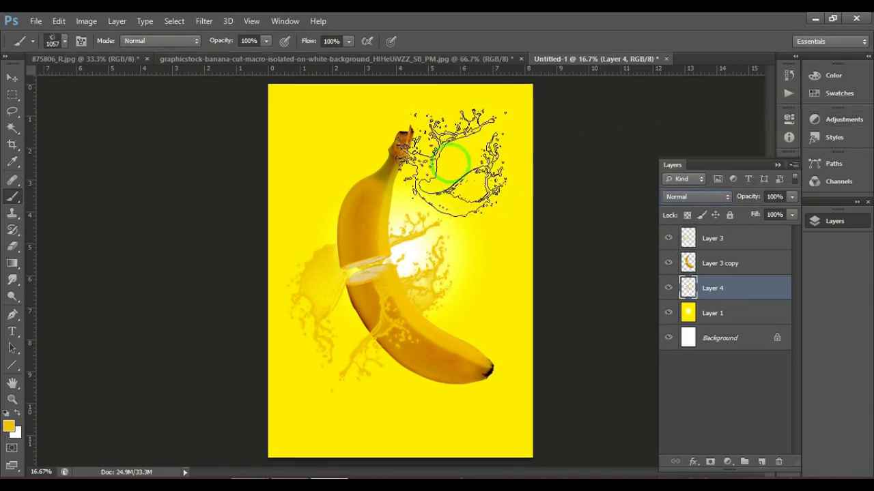
left_click(738, 239, "shift")
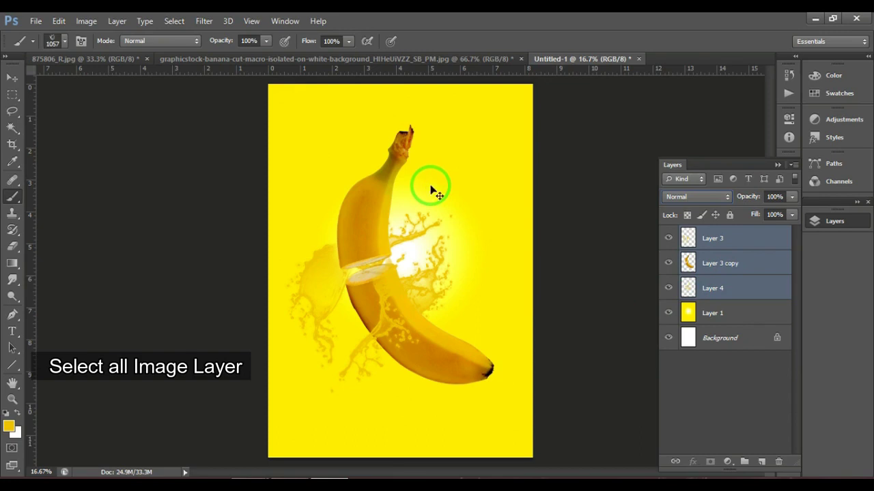
Step: Scale the banana, slice and splash layers together to about 84% and nudge them slightly
left_click(12, 79)
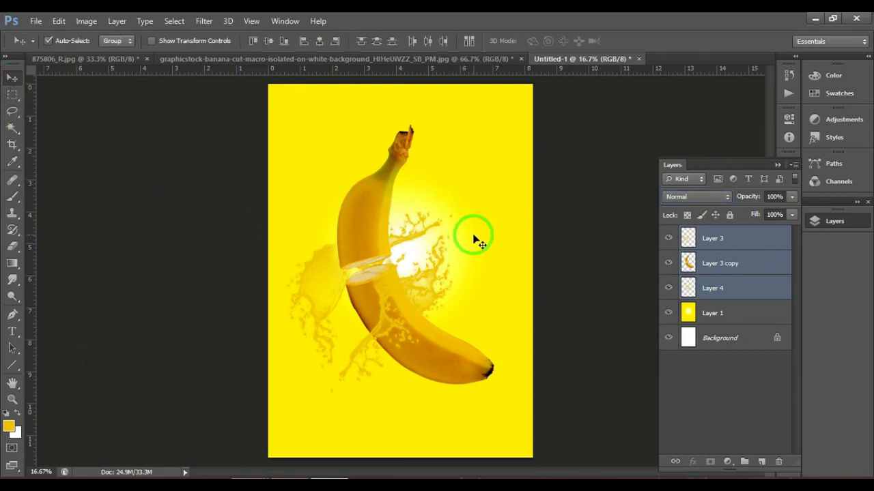
key("ctrl+t")
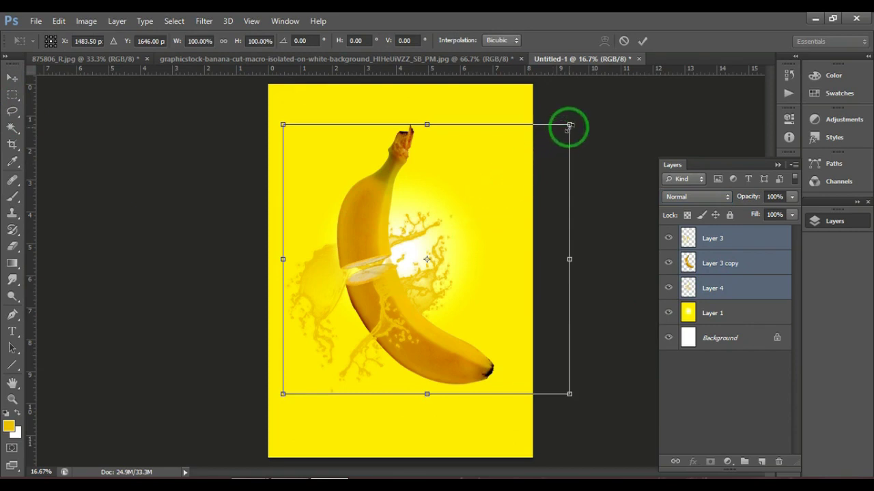
mouse_move(567, 126)
left_mouse_down()
mouse_move(539, 142)
mouse_move(546, 146)
left_mouse_up()
mouse_move(377, 242)
left_mouse_down()
mouse_move(391, 234)
mouse_move(381, 234)
mouse_move(377, 249)
left_mouse_up()
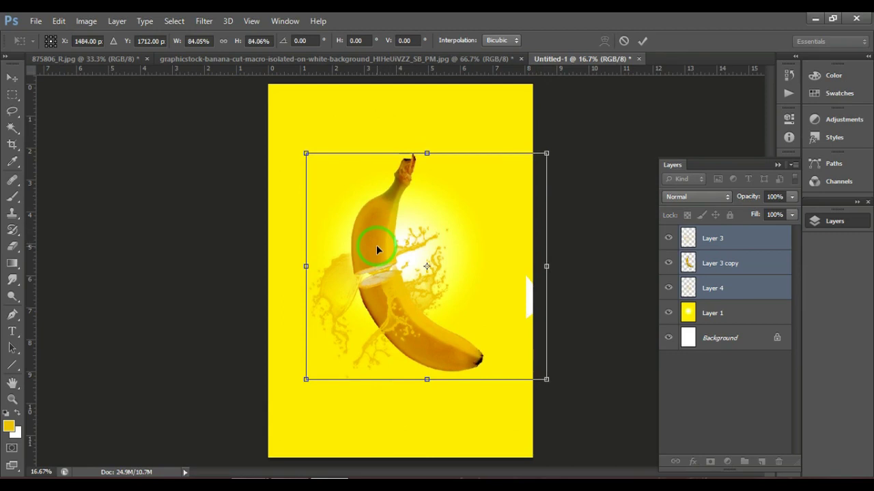
key("Return")
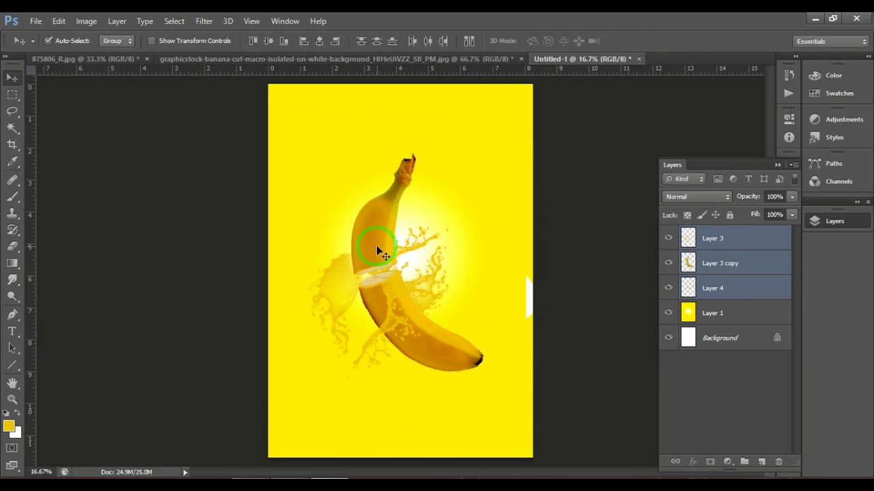
key("ctrl+plus")
mouse_move(478, 175)
left_mouse_down()
mouse_move(480, 260)
mouse_move(458, 284)
left_mouse_up()
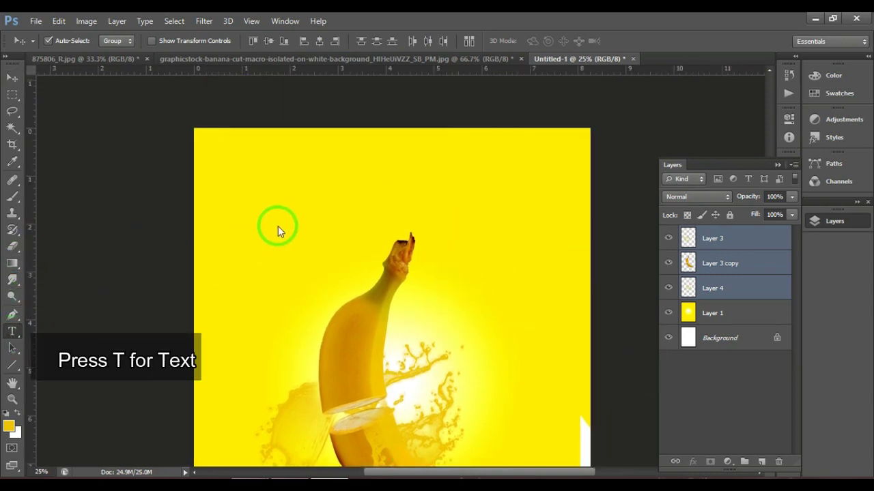
Step: Type 'Banana' in Agency FB at upper left and enlarge it to nearly triple size
key("t")
left_click(258, 176)
type("Banana")
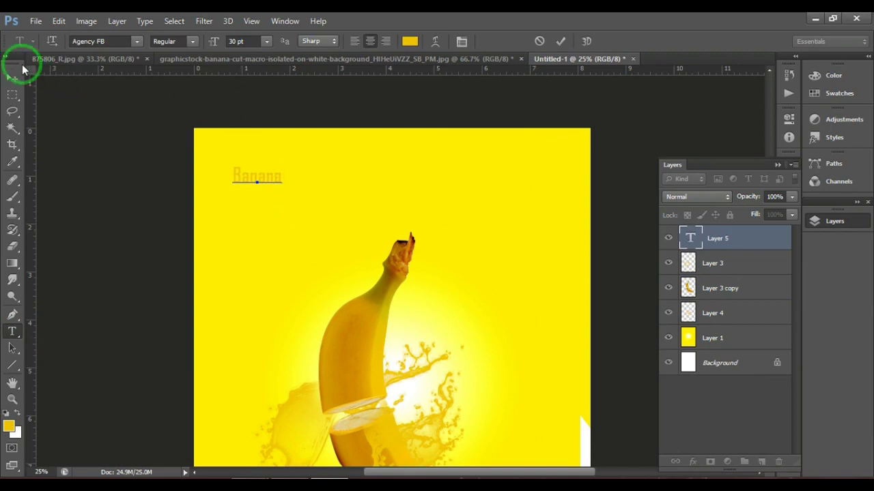
left_click(11, 77)
left_click_drag(257, 179, 268, 230)
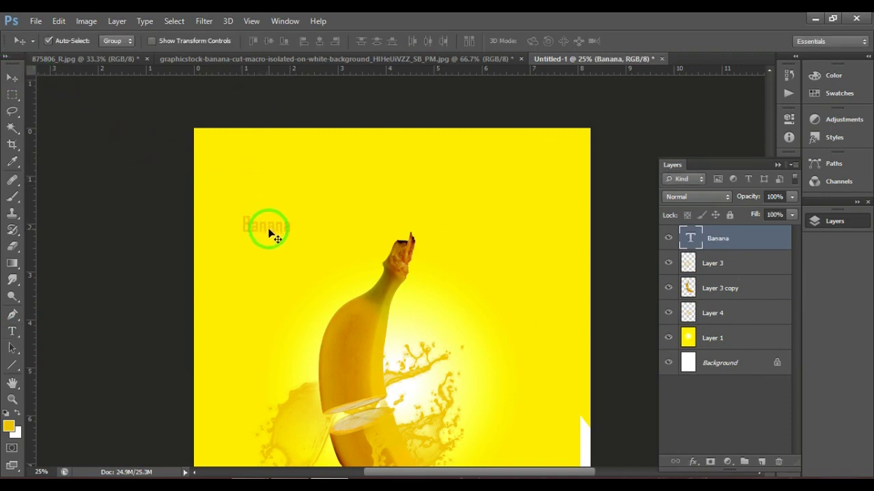
key("ctrl+t")
mouse_move(289, 216)
left_mouse_down()
mouse_move(337, 193)
mouse_move(332, 215)
left_mouse_up()
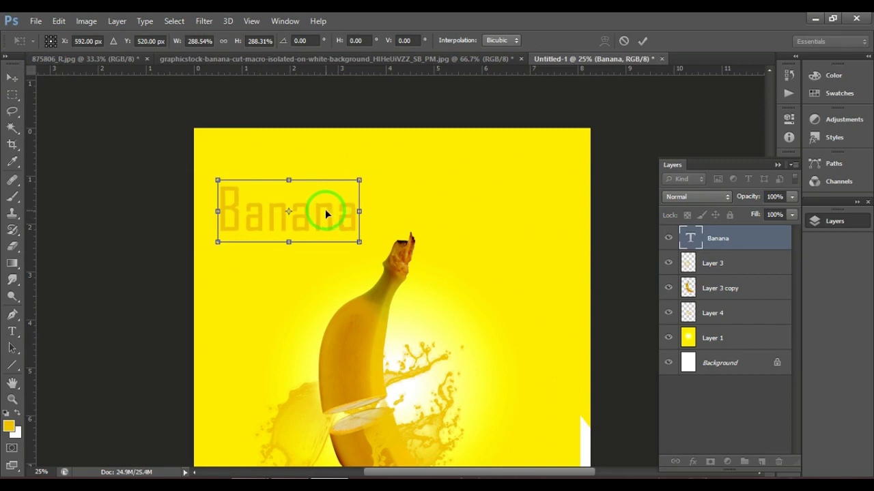
key("Return")
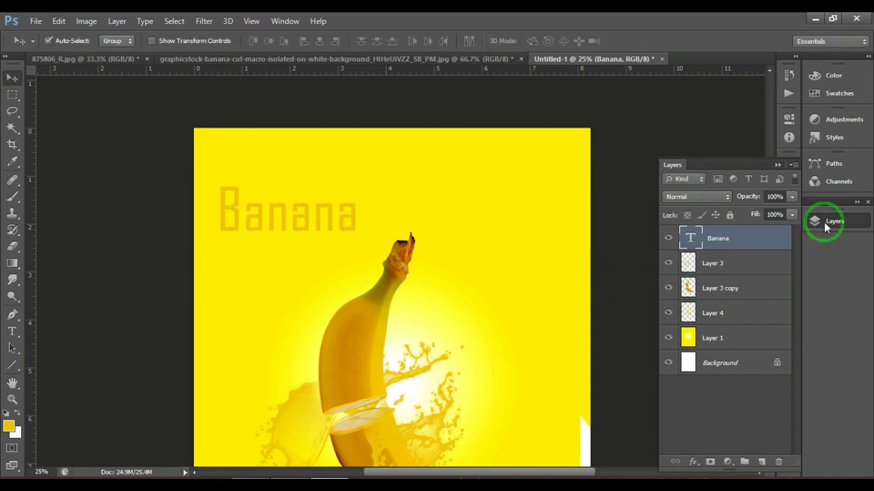
Step: Set the Banana text colour to white in the Character panel
left_click(778, 165)
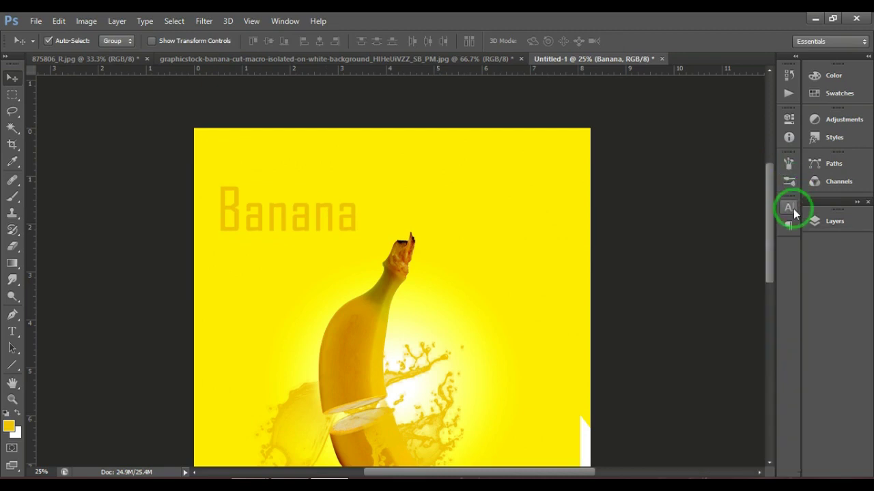
left_click(789, 208)
left_click(750, 279)
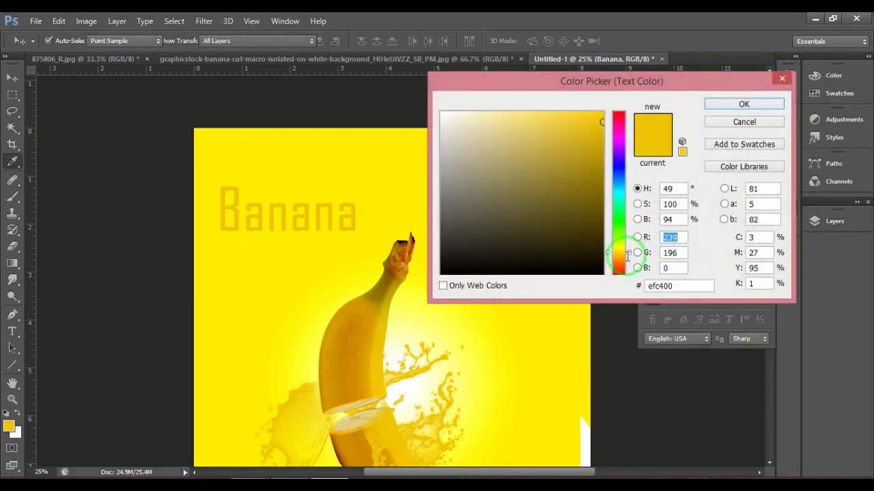
left_click_drag(597, 257, 601, 277)
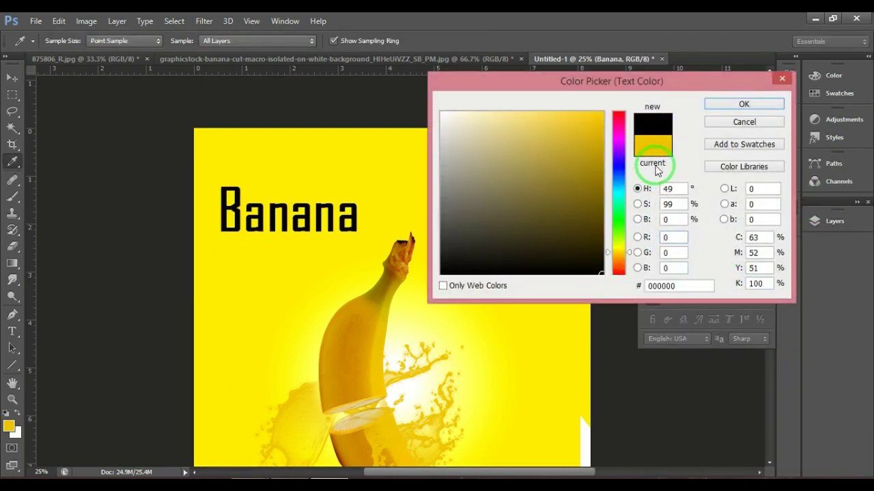
left_click(458, 122)
left_click(435, 113)
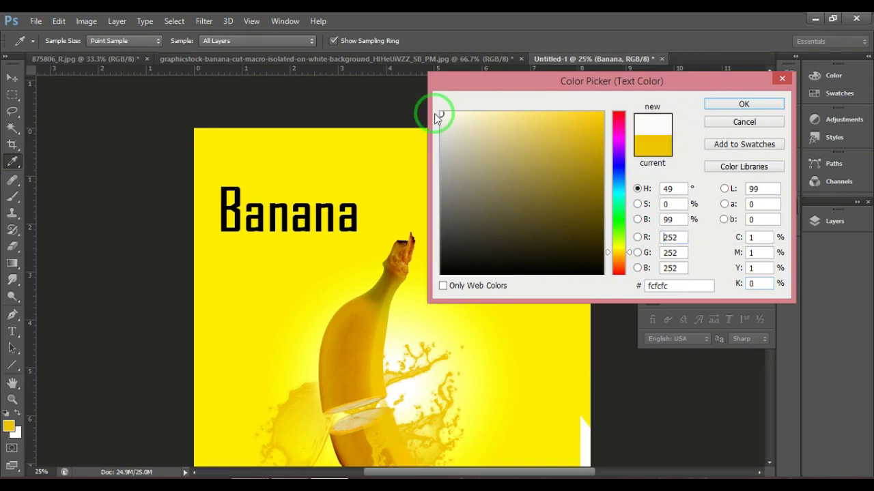
left_click(716, 108)
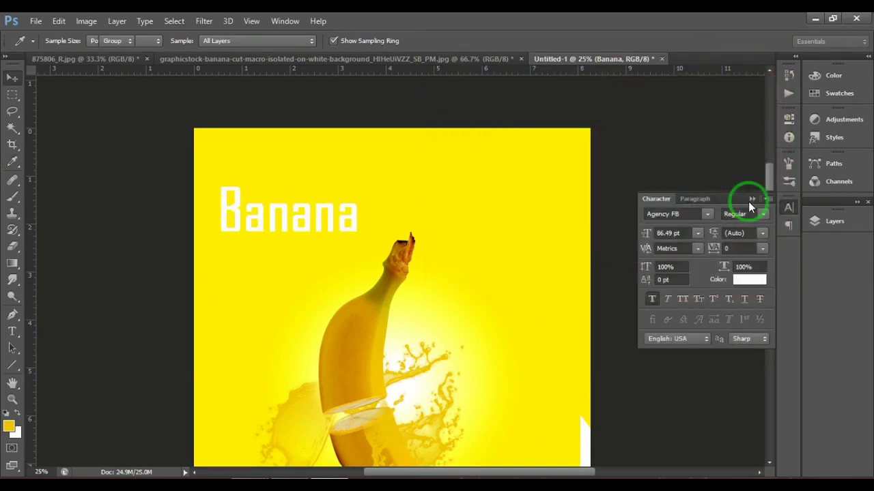
key("v")
left_click(833, 222)
left_click(749, 246)
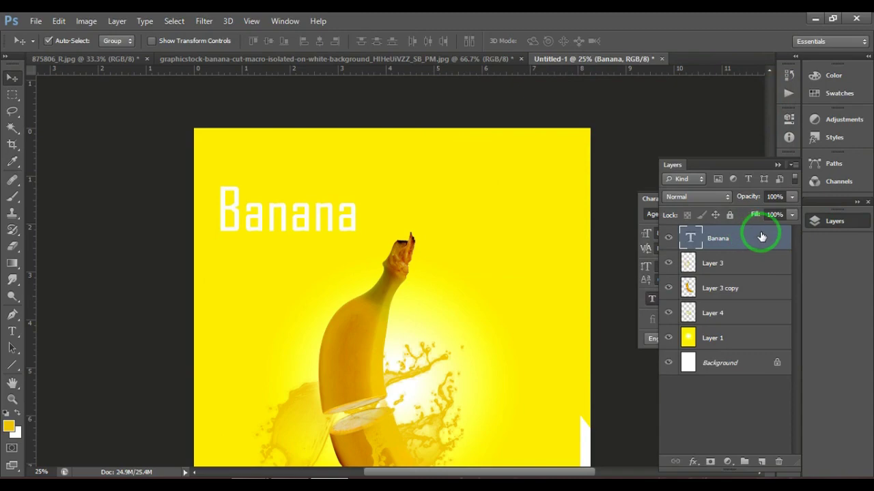
Step: Give the Banana text a Drop Shadow with increased Spread and Distance
double_click(752, 247)
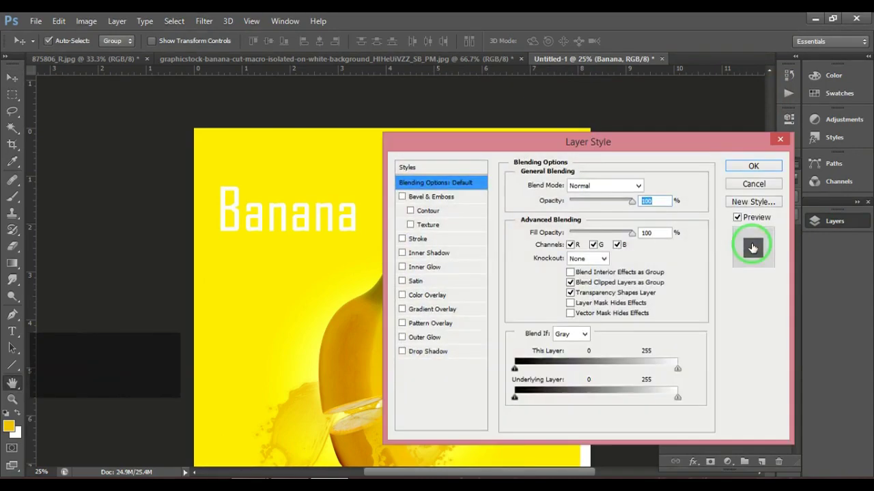
left_click(428, 352)
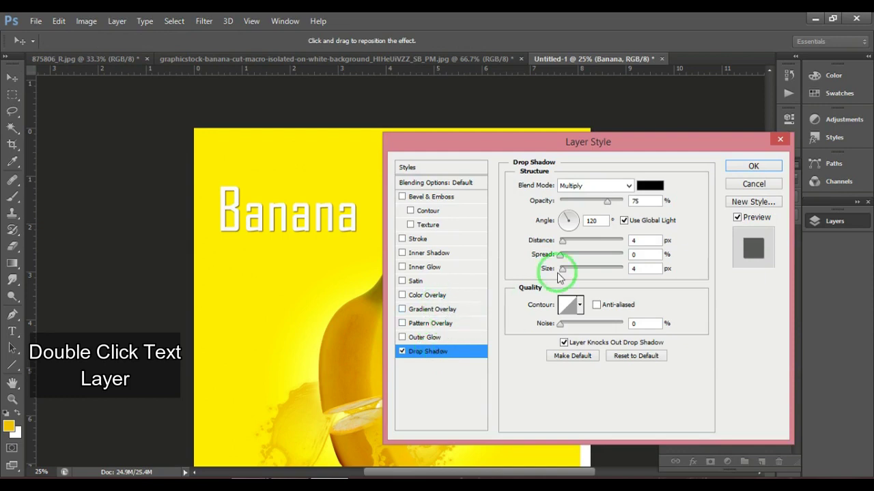
left_click_drag(560, 255, 570, 242)
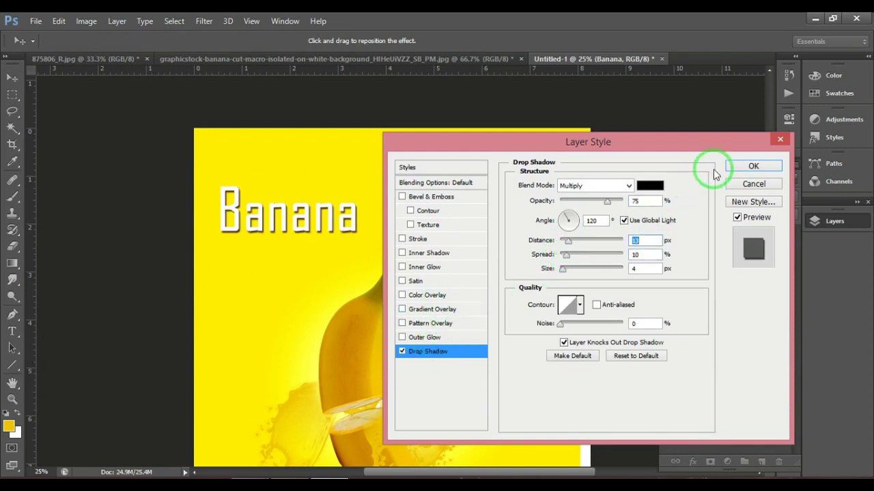
left_click(742, 167)
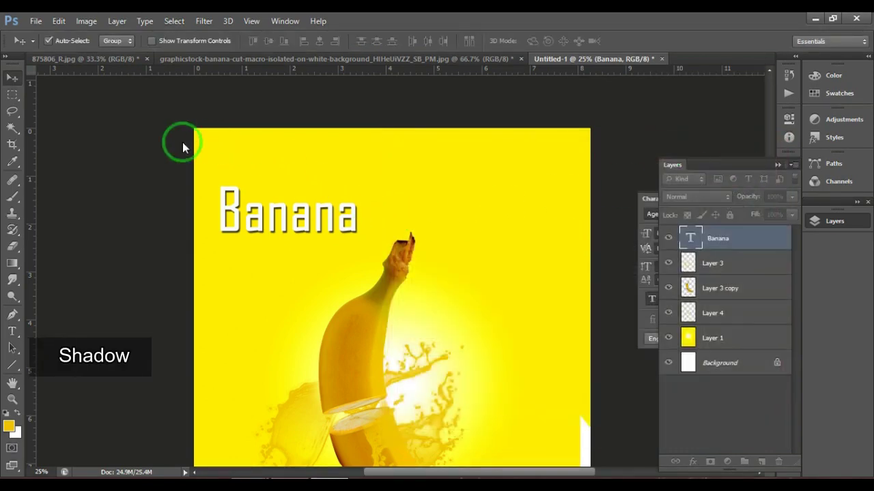
Step: Move the Banana title higher toward the poster's top-left
left_click(15, 99)
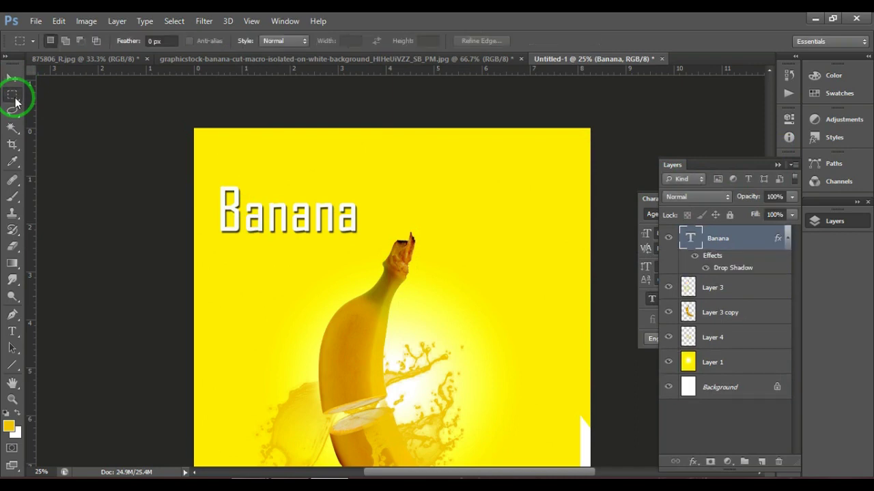
left_click(12, 77)
left_click(240, 212)
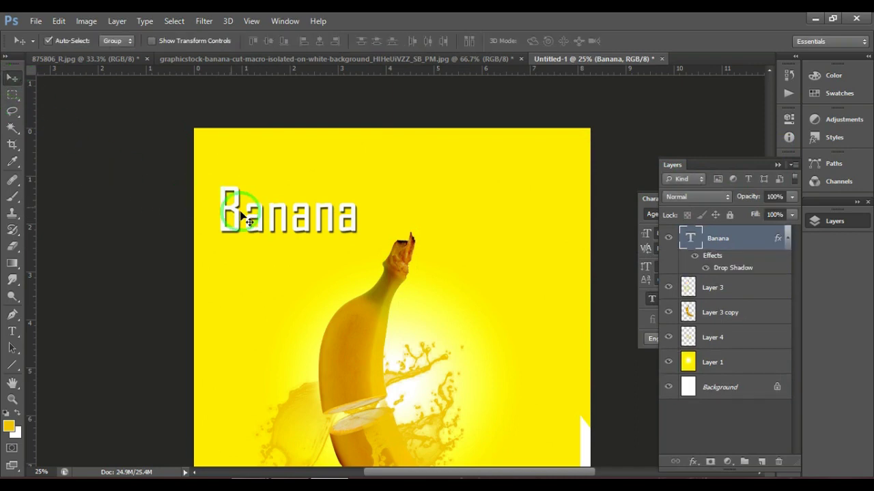
left_click_drag(240, 213, 240, 185)
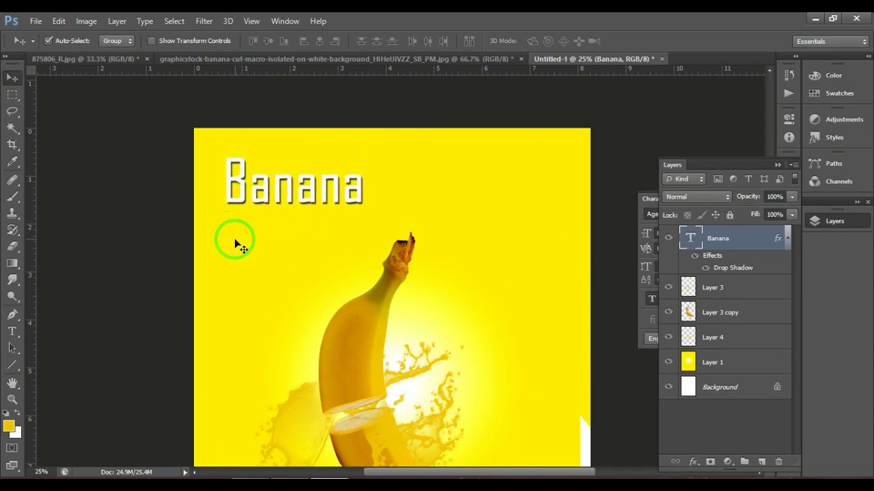
key("ctrl+minus")
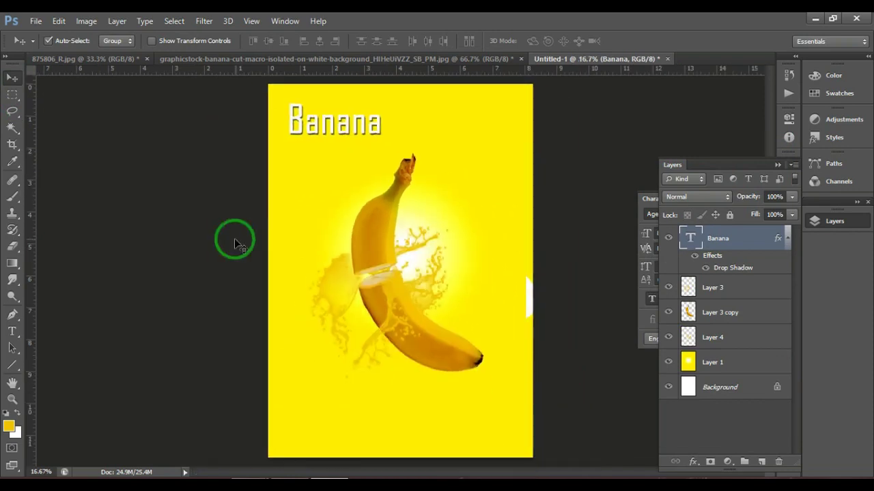
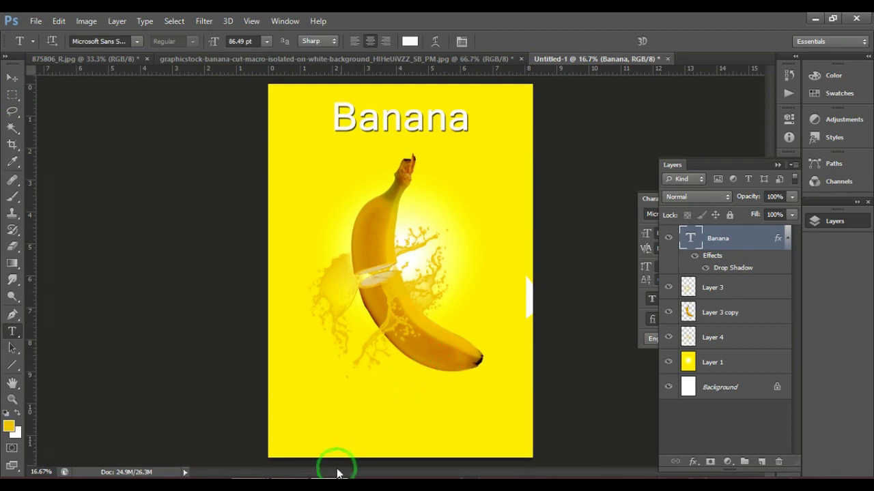
Step: Select the whole two-line banana caption in Notepad for copying, then minimize Notepad
left_click(344, 470)
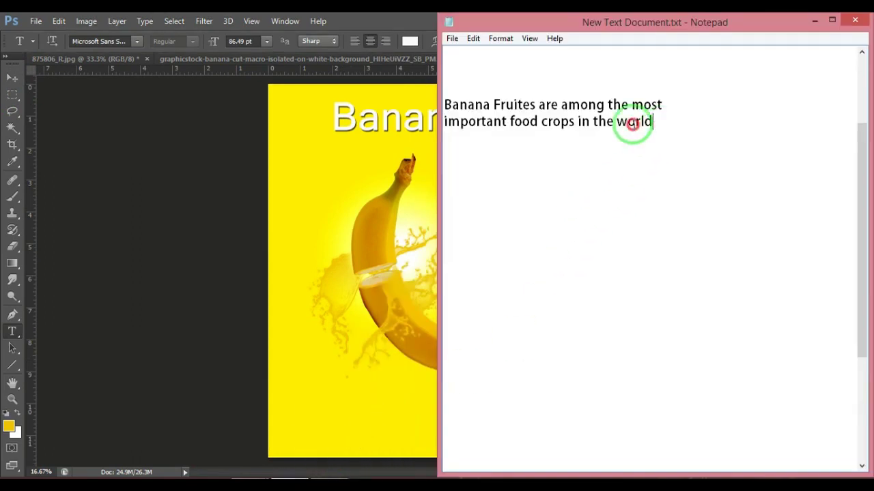
left_click_drag(655, 123, 442, 103)
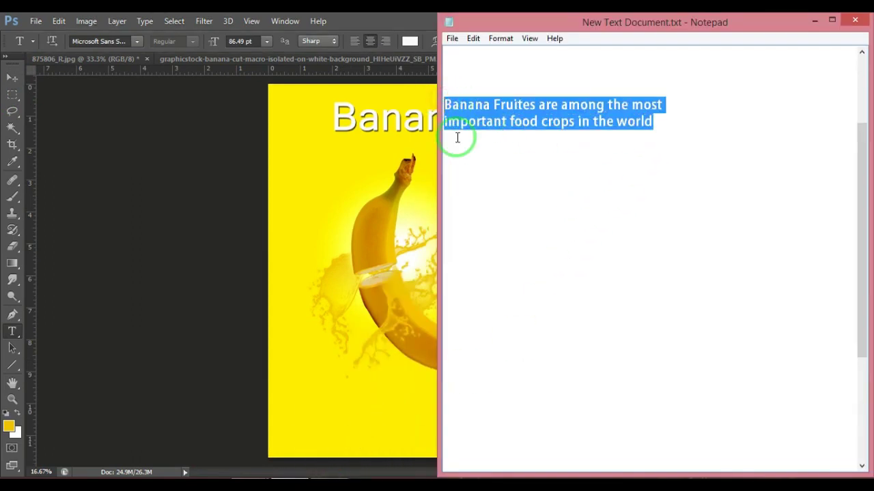
left_click(812, 23)
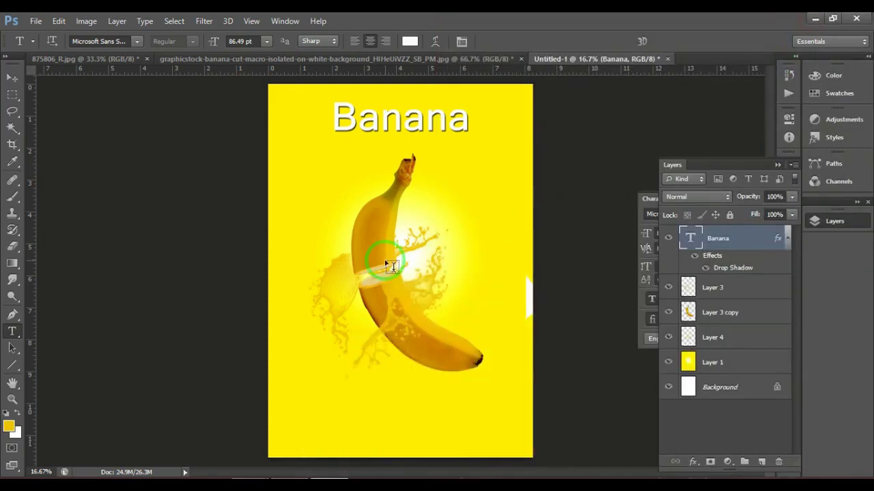
Step: Paste the caption as a 30 pt white text layer centred below the banana
key("ctrl+plus")
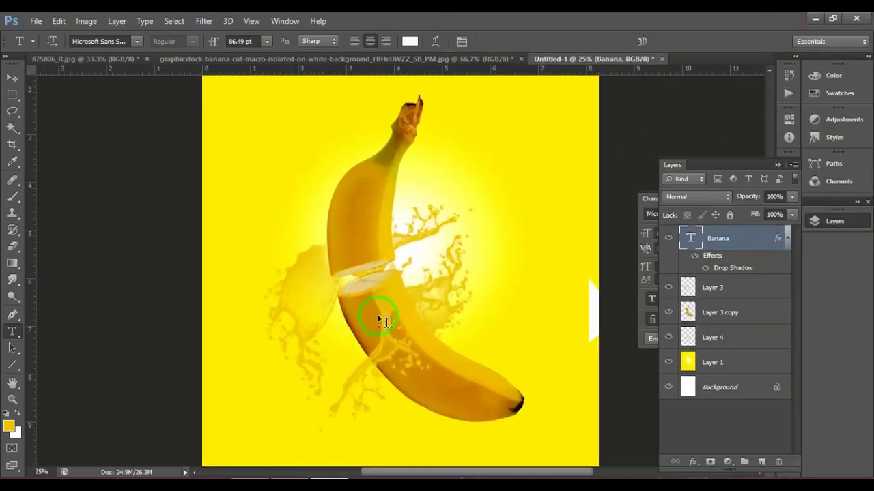
left_click_drag(406, 274, 420, 141)
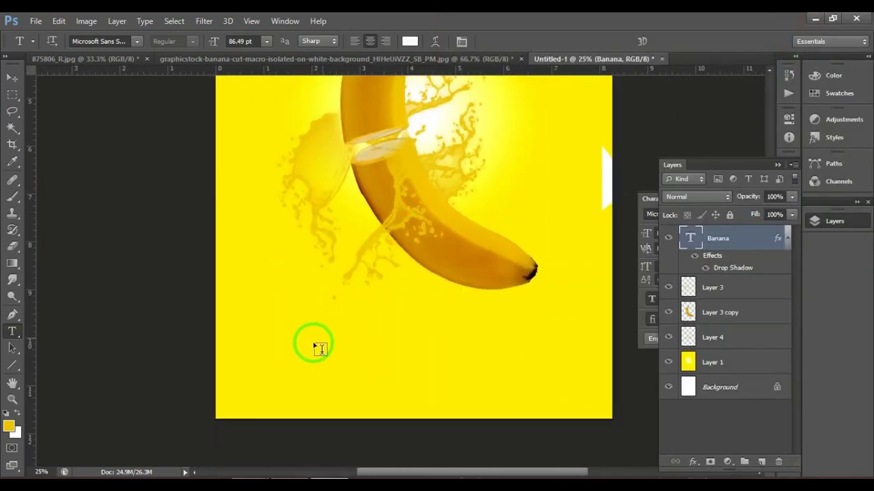
left_click(261, 326)
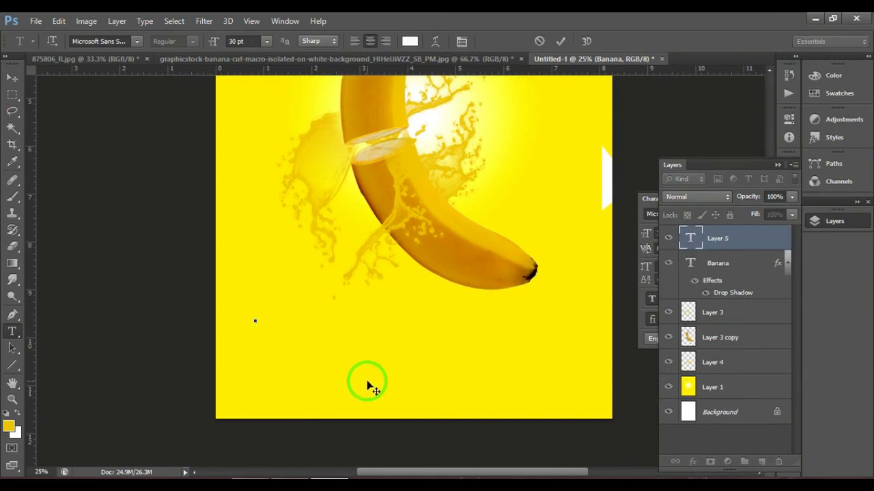
key("ctrl+v")
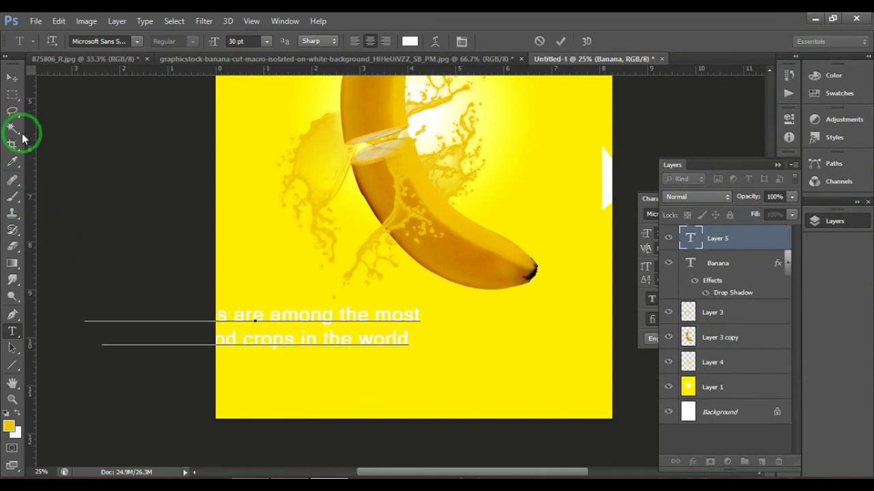
left_click(15, 80)
left_click_drag(345, 316, 507, 348)
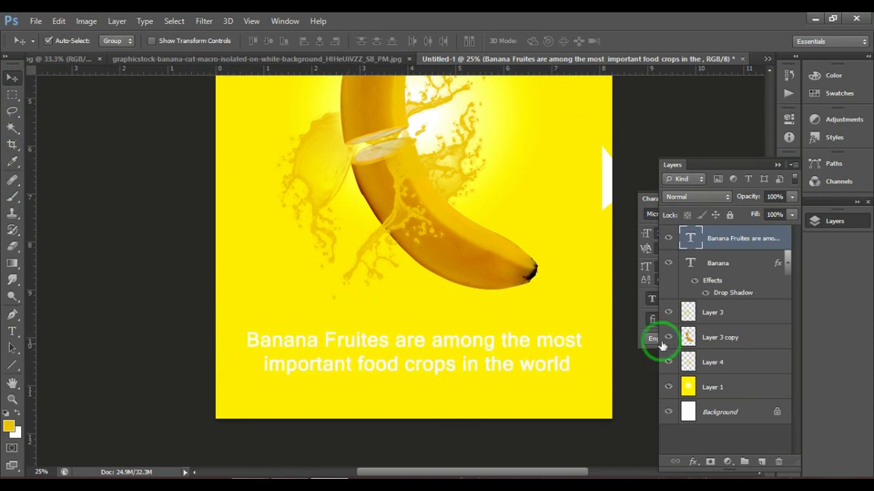
left_click(776, 164)
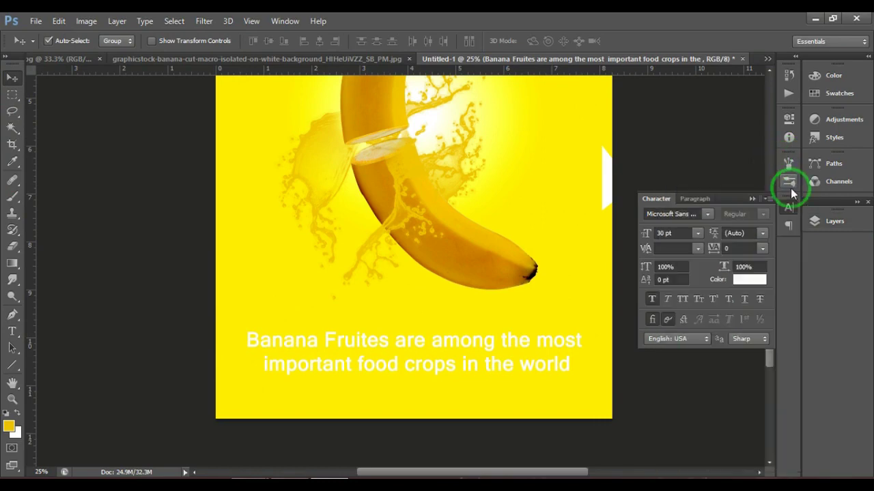
Step: Set the caption colour to black (000000) and turn off Faux Bold
left_click(789, 207)
left_click(788, 207)
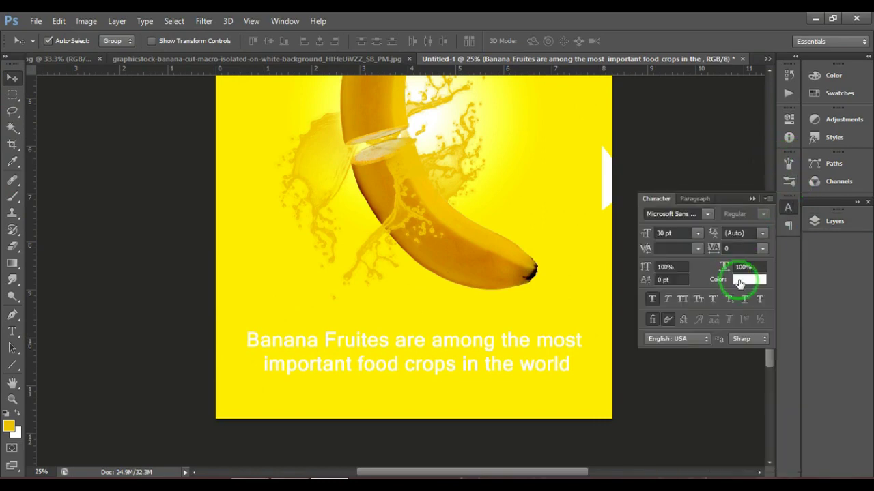
left_click(741, 278)
left_click(596, 273)
left_click_drag(596, 273, 604, 280)
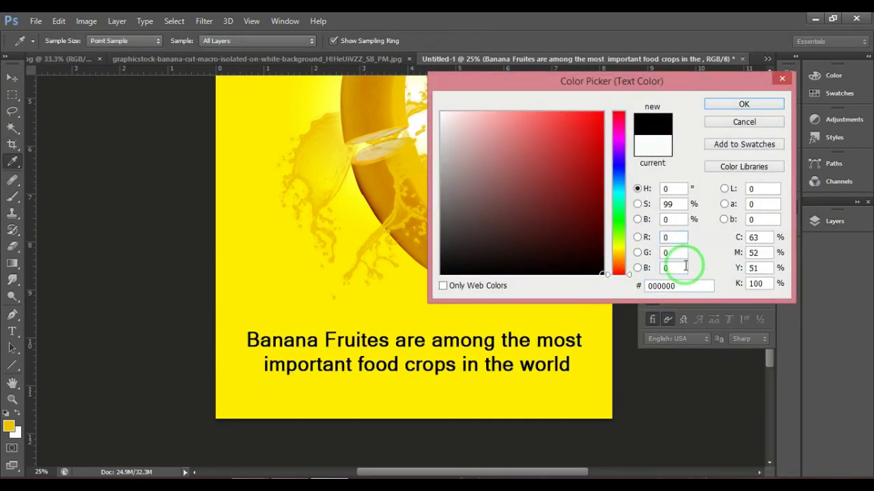
left_click(744, 105)
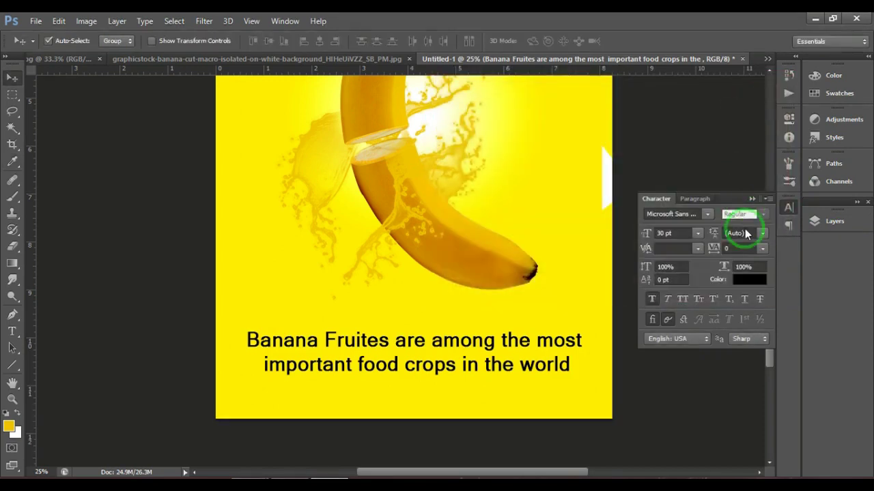
left_click(654, 301)
left_click(654, 299)
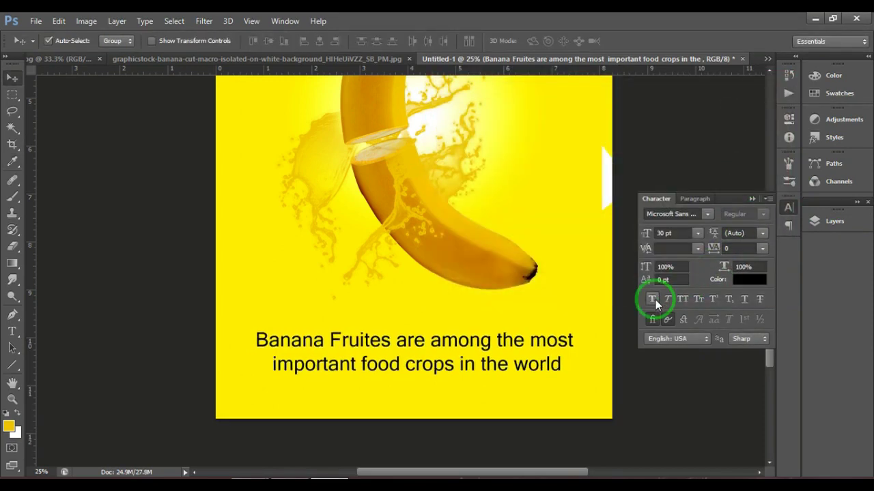
left_click(734, 219)
left_click(753, 198)
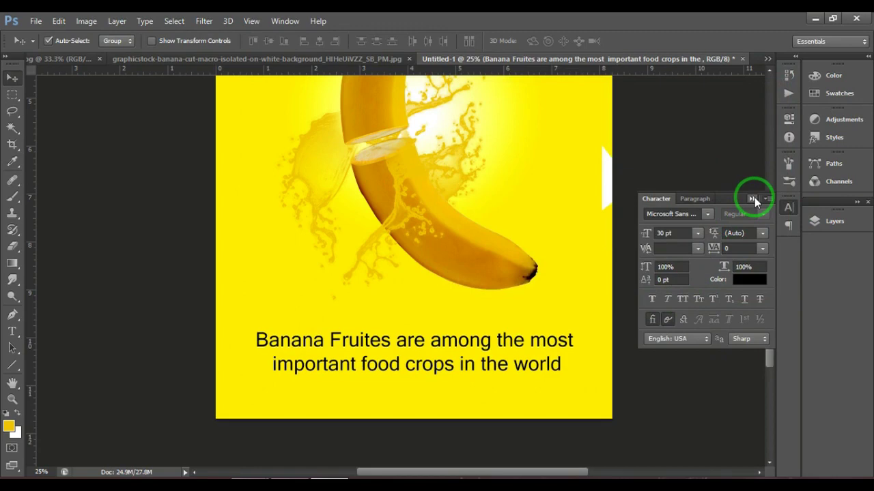
left_click(485, 315)
Step: Scale the caption to about 65% and move it down near the bottom edge
key("ctrl+t")
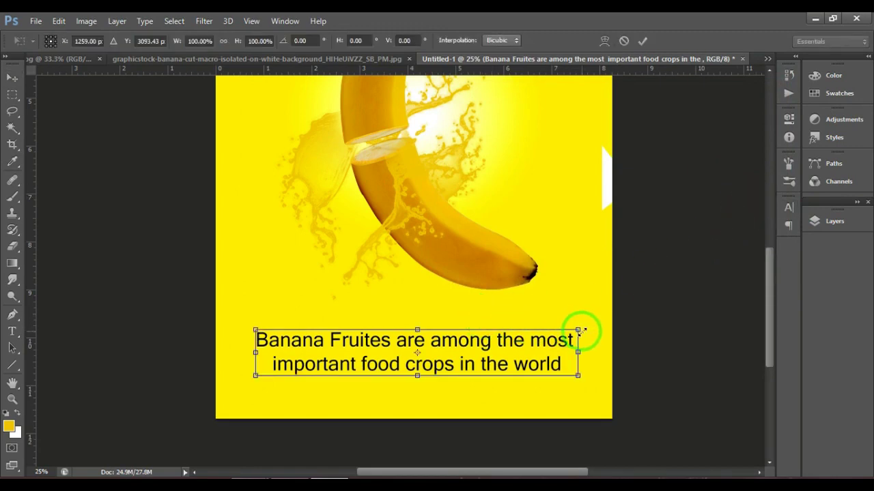
left_click_drag(580, 332, 524, 347)
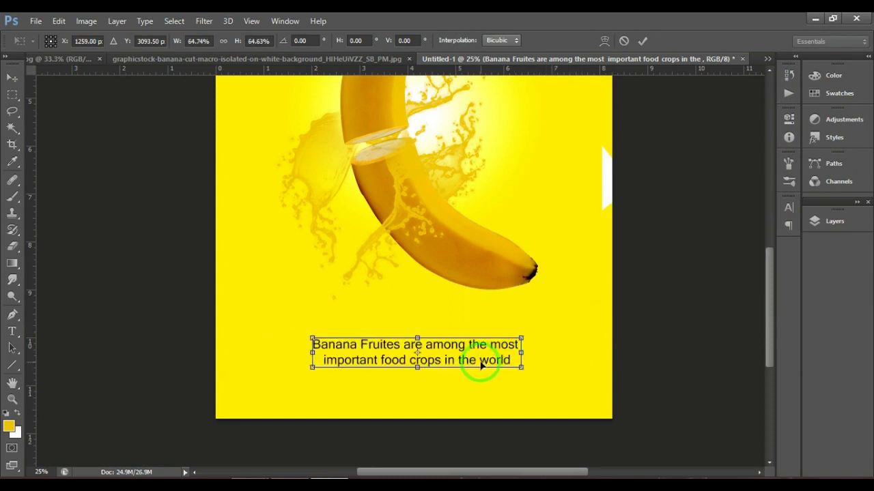
left_click_drag(481, 369, 479, 391)
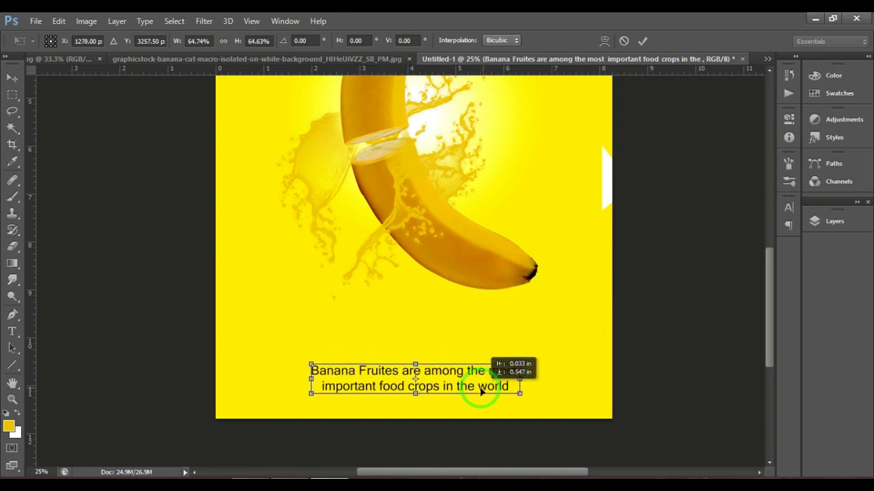
left_click_drag(479, 390, 478, 390)
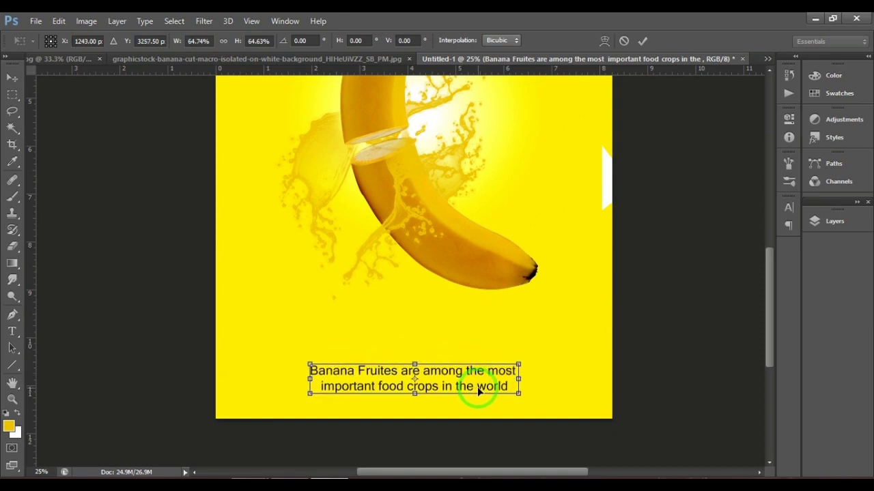
key("Return")
Step: On Layer 3 copy, erase the white sliver at the poster's right edge
key("ctrl+plus")
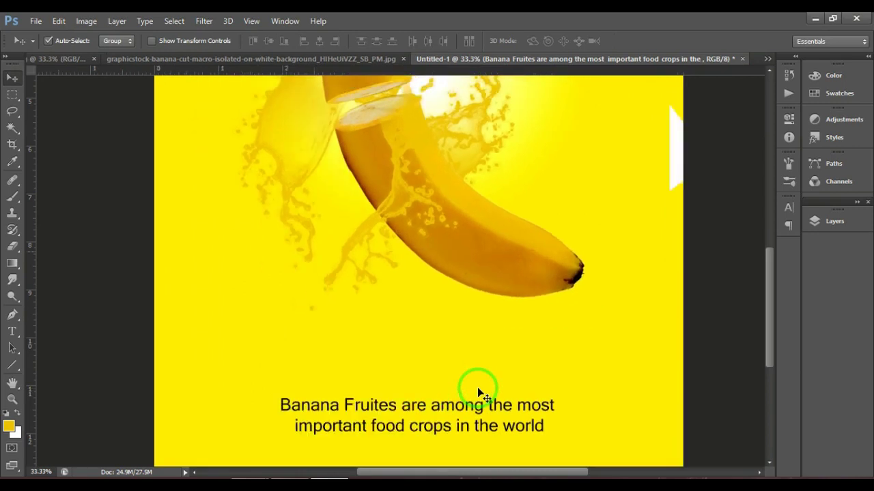
left_click(469, 264)
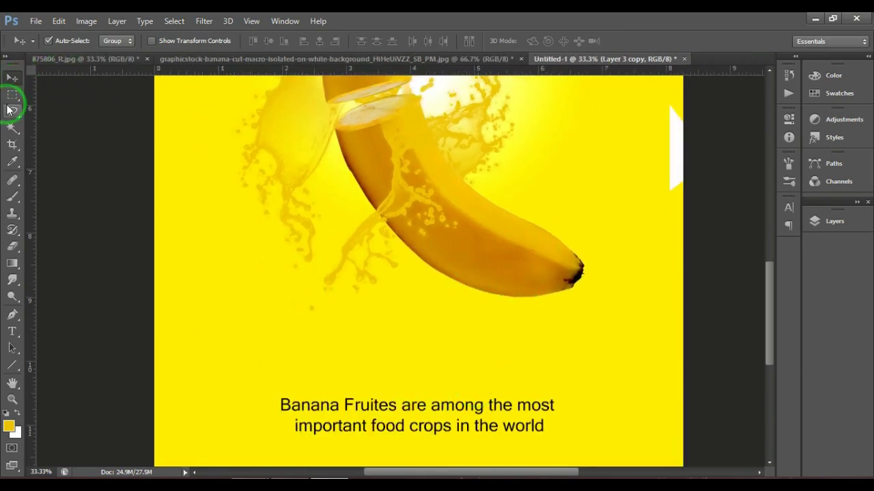
left_click(12, 94)
left_click_drag(638, 98, 742, 279)
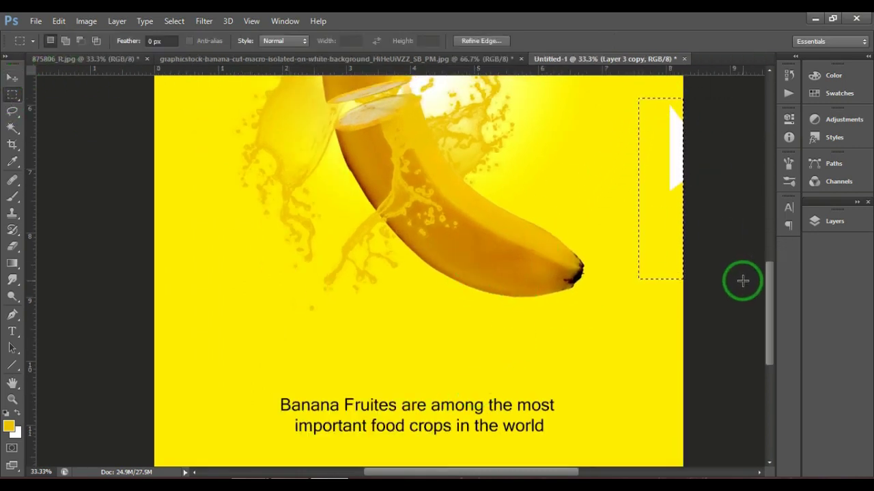
key("Delete")
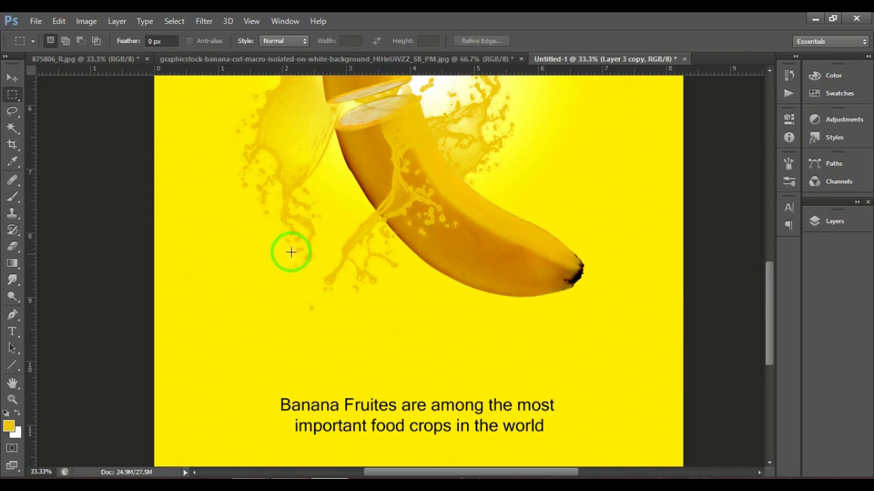
scroll(288, 252, "up", 1)
scroll(305, 246, "up", 2)
scroll(305, 245, "up", 2)
scroll(305, 246, "up", 1)
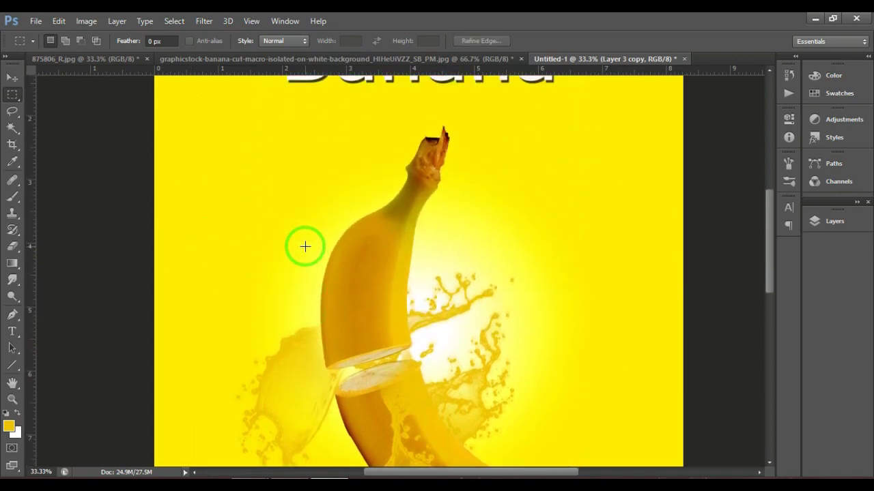
scroll(305, 245, "up", 3)
scroll(305, 245, "up", 1)
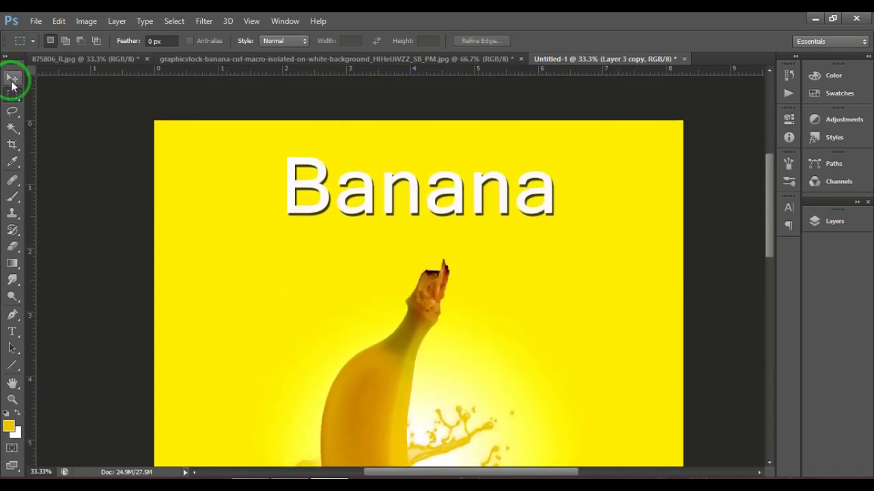
Step: Scale the Banana title down to about 80%
left_click(13, 77)
left_click(306, 189)
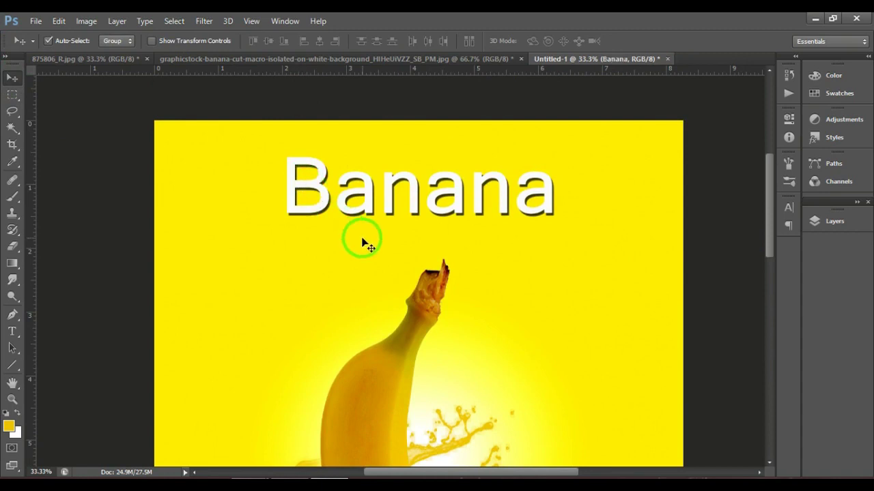
key("ctrl+t")
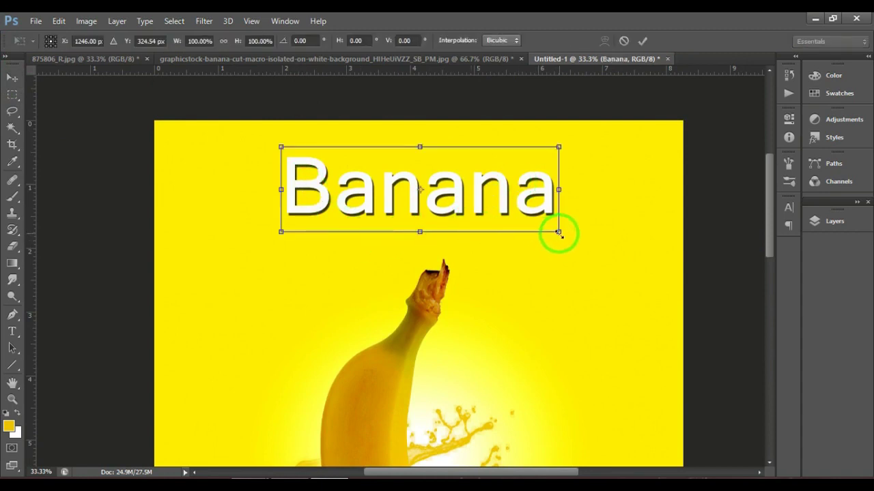
left_click_drag(558, 233, 532, 220)
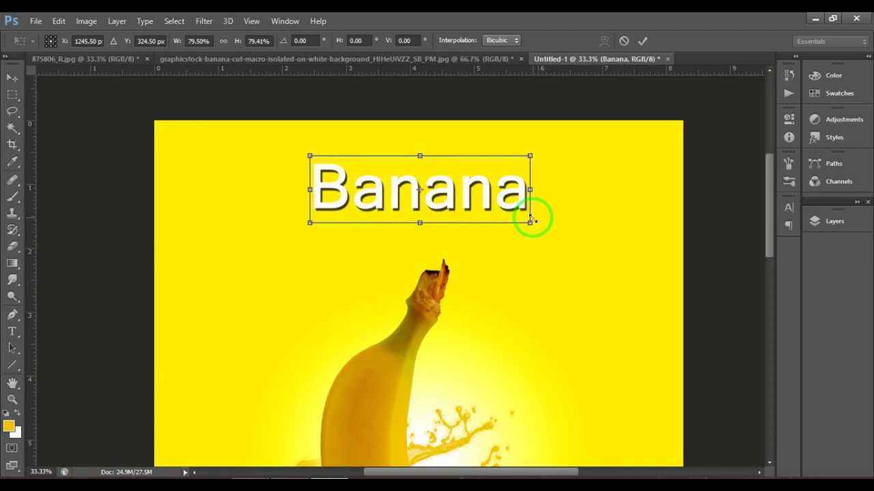
left_click(788, 208)
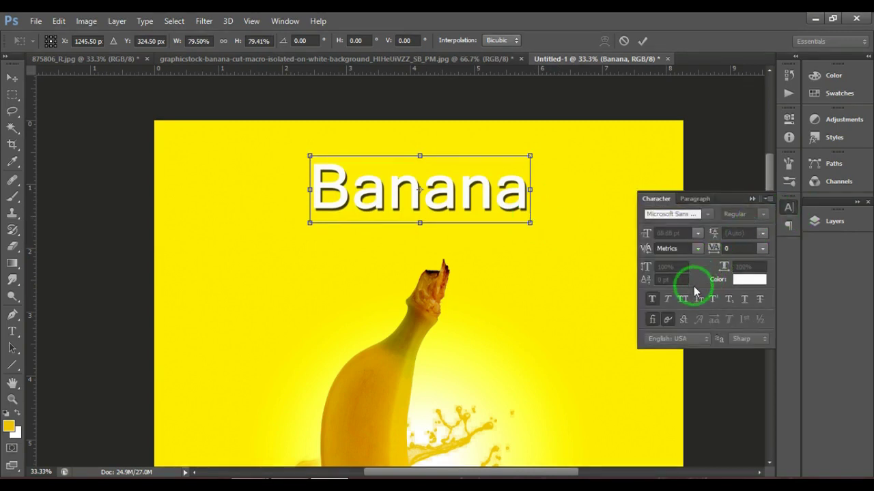
key("Return")
Step: Turn off faux bold on the Banana title and widen its tracking to 200
left_click(653, 300)
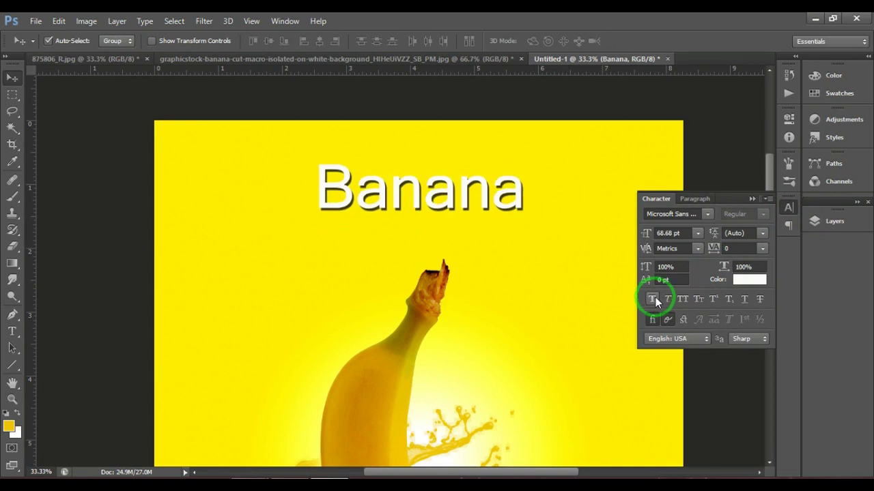
left_click(762, 249)
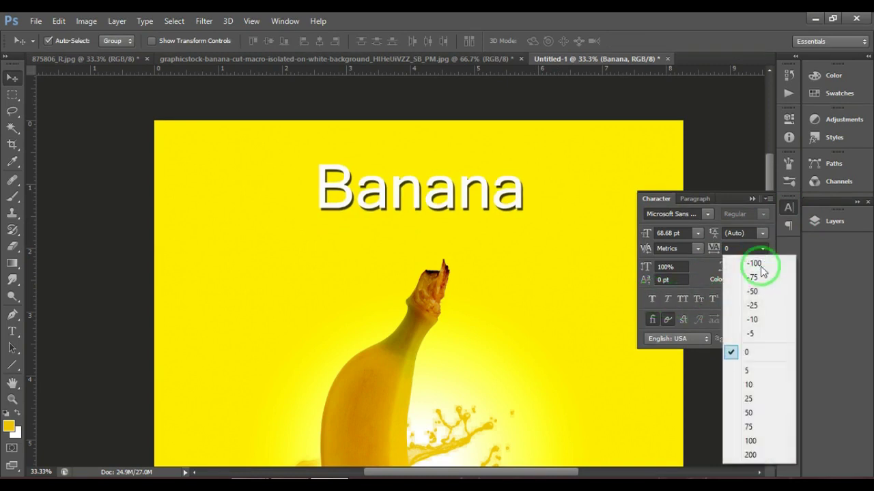
left_click(750, 441)
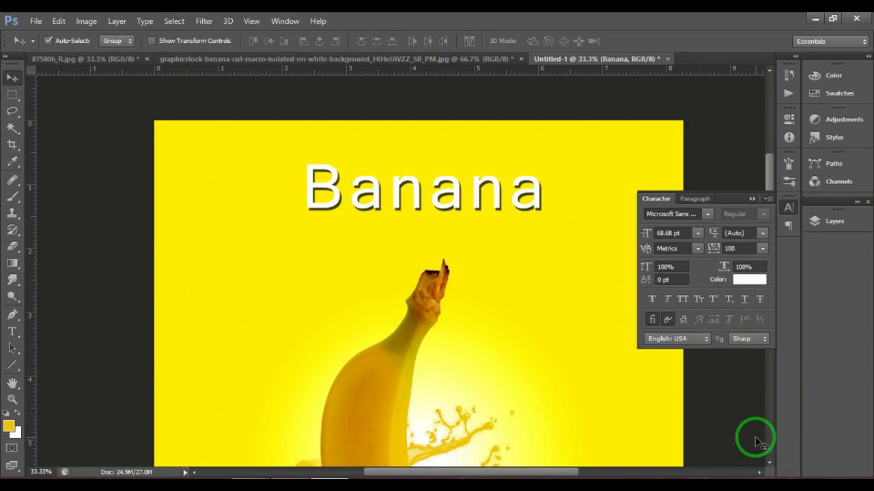
left_click(762, 251)
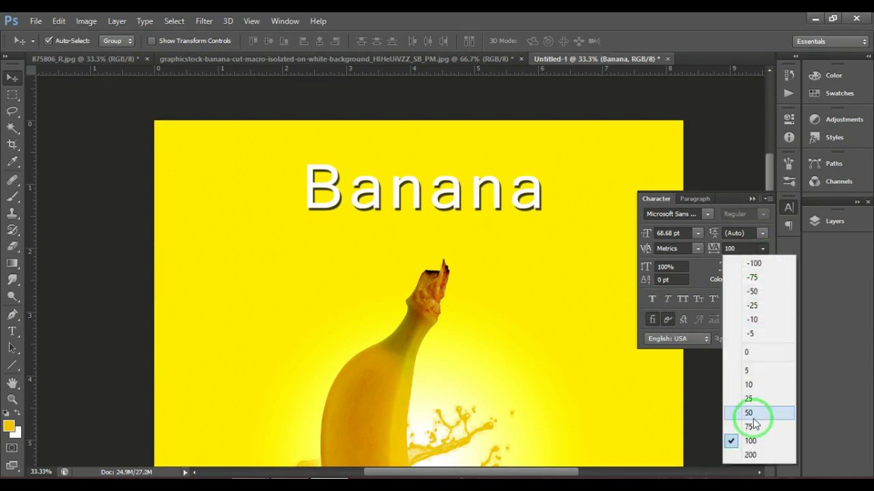
left_click(755, 455)
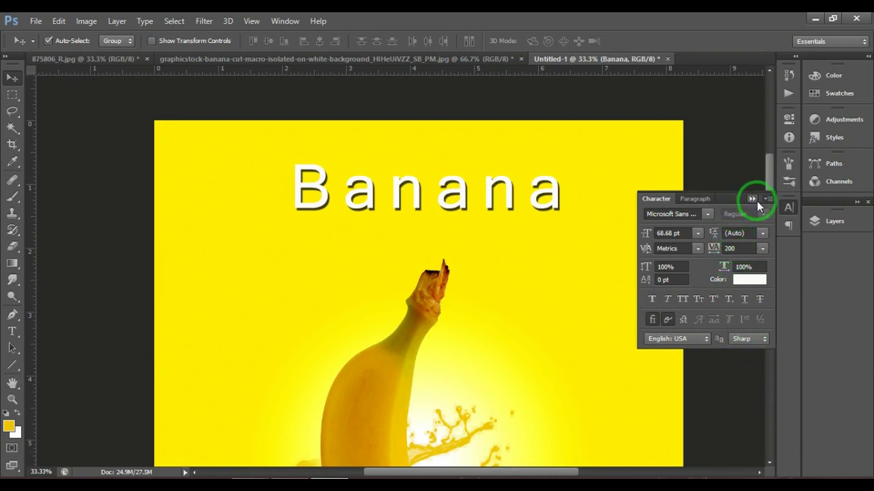
left_click(834, 222)
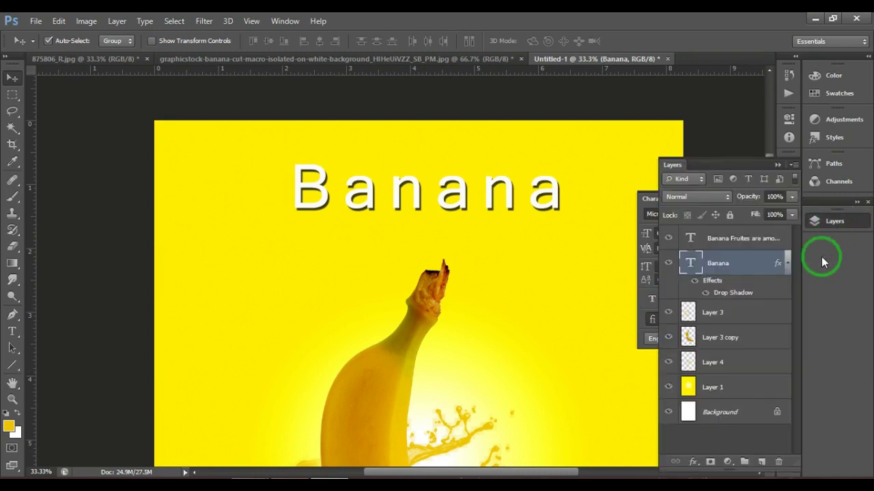
Step: Hide the title's drop shadow and colour it orange-brown (c88000) sampled from the banana
left_click(695, 282)
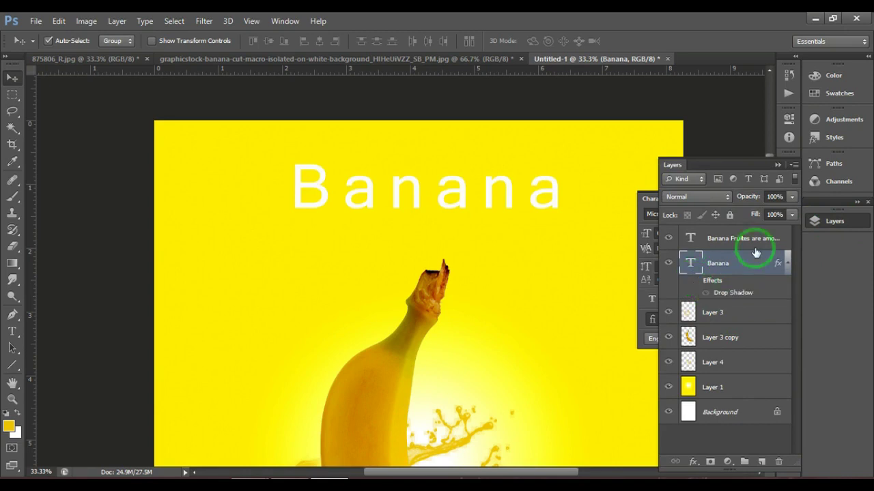
left_click(779, 168)
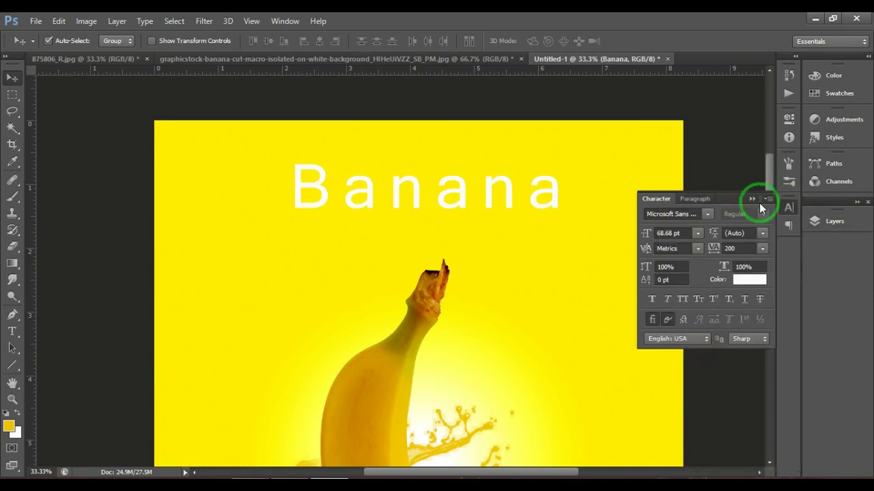
left_click(755, 285)
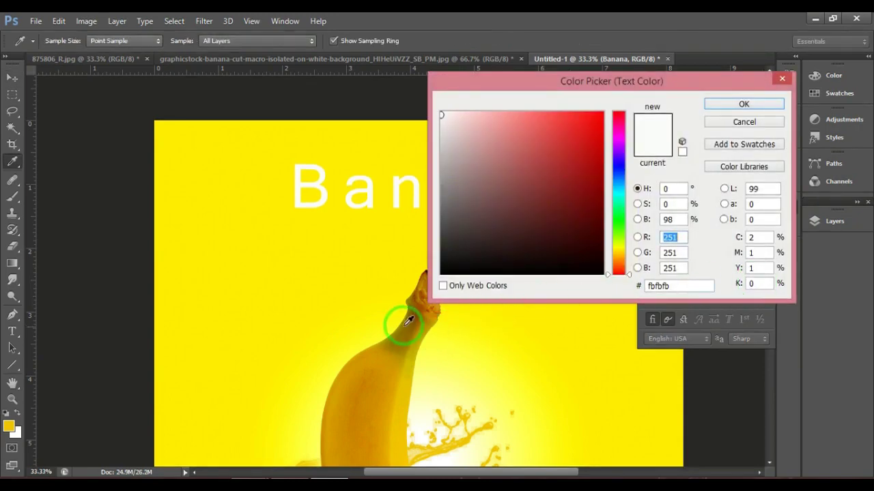
left_click(406, 318)
left_click(380, 384)
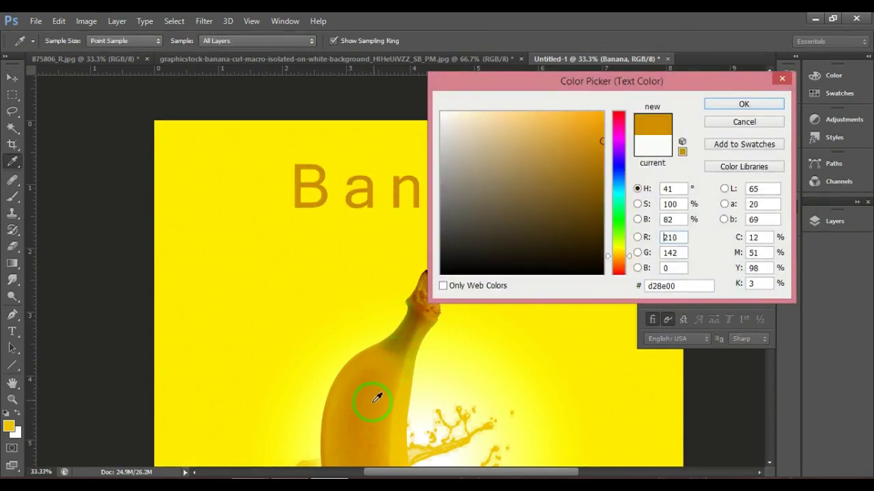
left_click(362, 410)
left_click(744, 104)
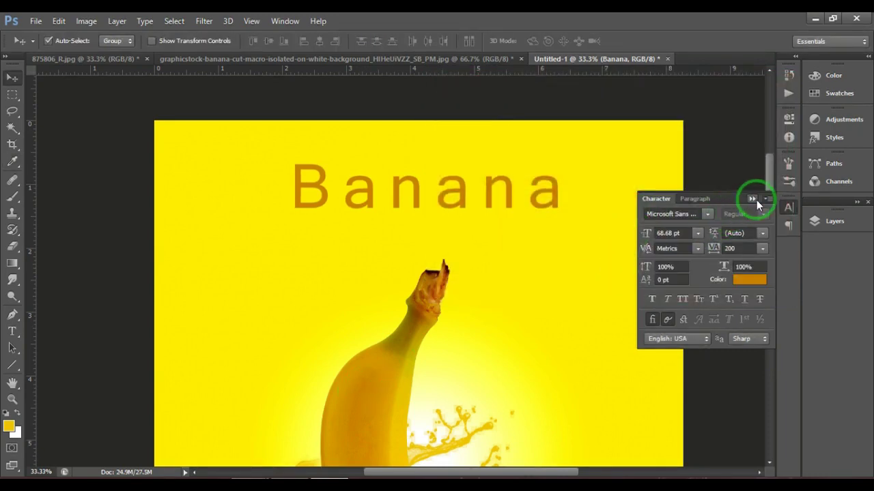
left_click(752, 199)
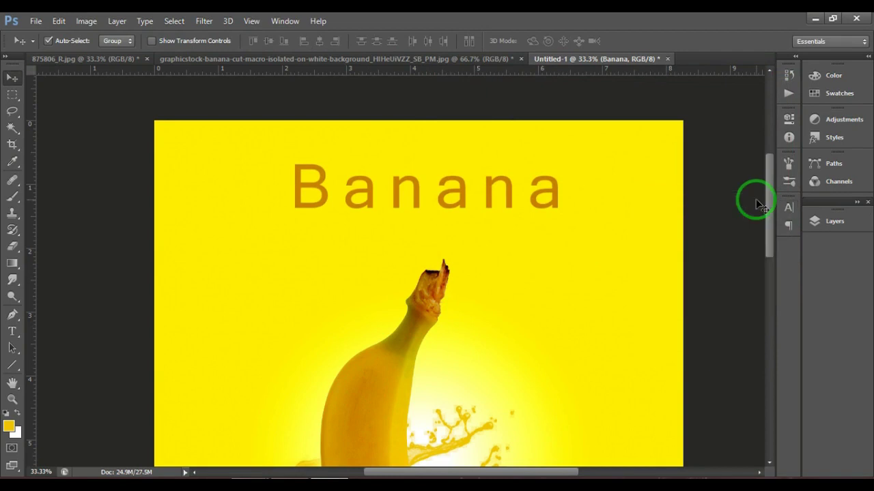
key("ctrl+minus")
key("ctrl+minus")
key("ctrl+minus")
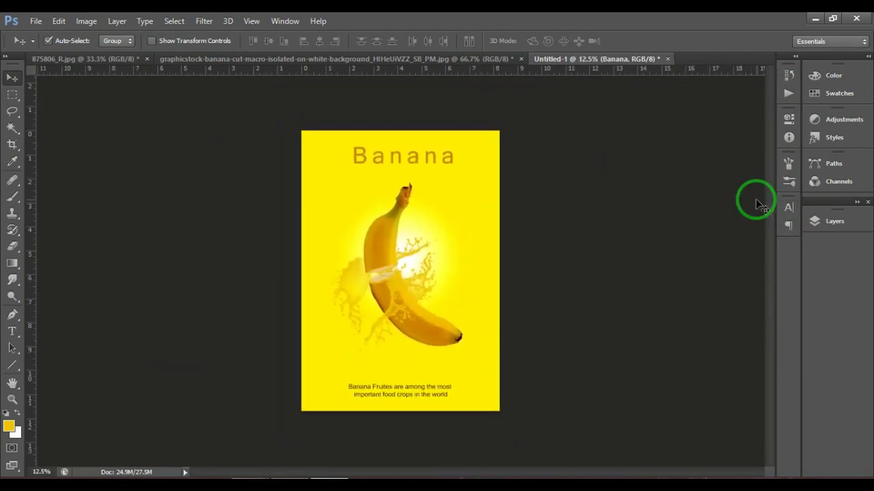
Step: Fit the whole poster in view and start free-transforming the two-line caption
key("ctrl+plus")
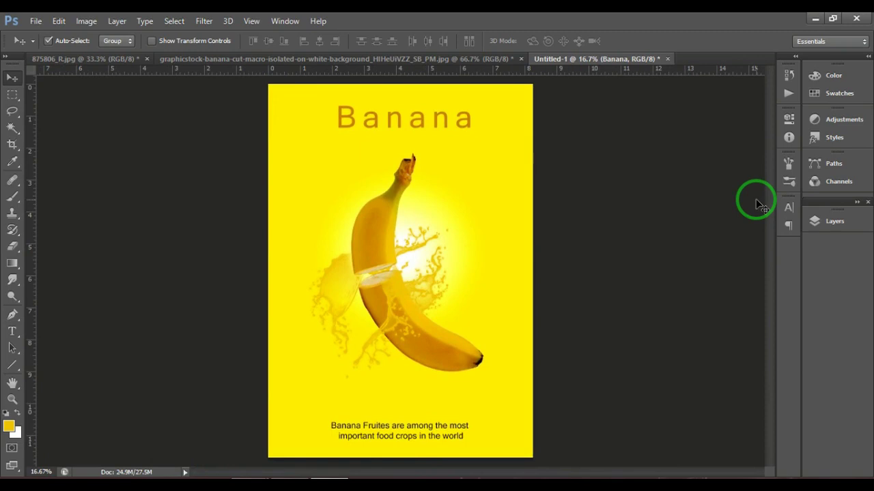
left_click(449, 428)
key("ctrl+t")
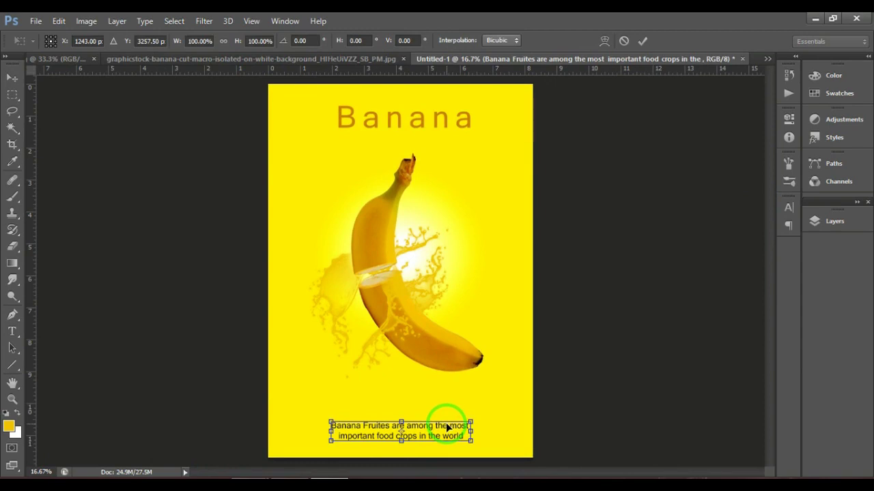
Step: Enlarge the caption to about 110% and raise it slightly
mouse_move(470, 421)
left_mouse_down()
mouse_move(483, 419)
mouse_move(457, 428)
mouse_move(460, 421)
left_mouse_up()
key("Return")
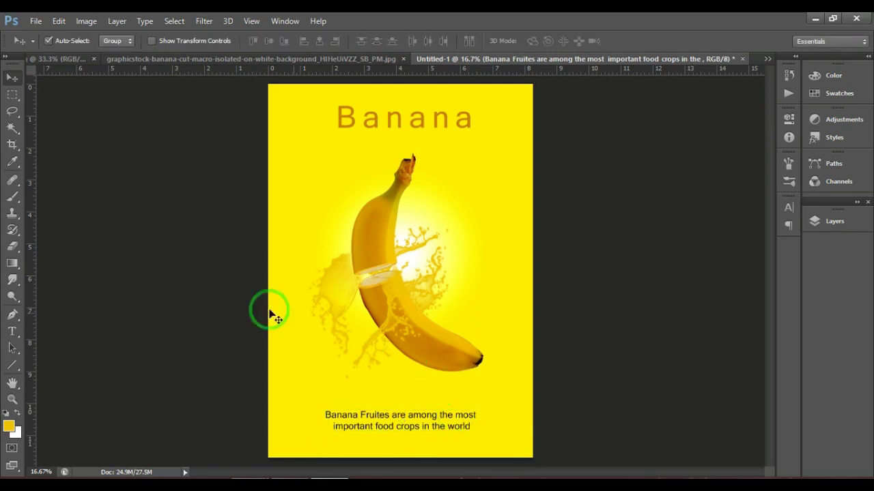
left_click(13, 364)
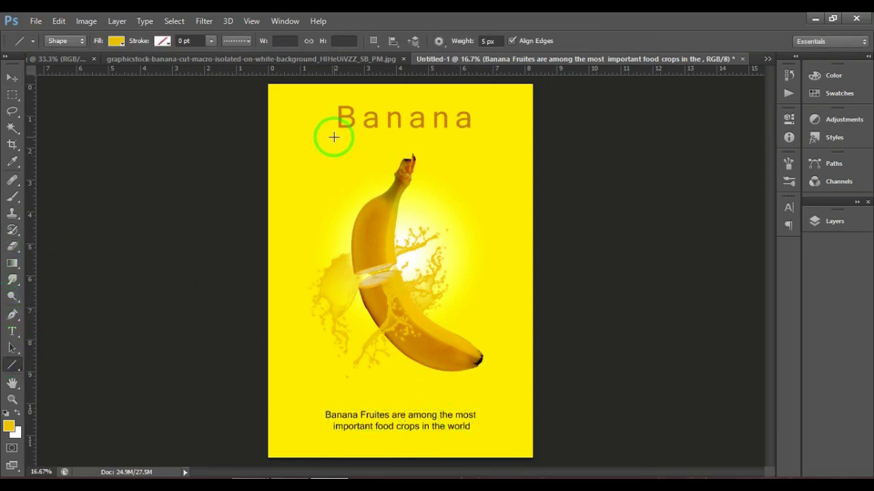
Step: Draw a thin horizontal line under the Banana title
left_click_drag(336, 136, 469, 151)
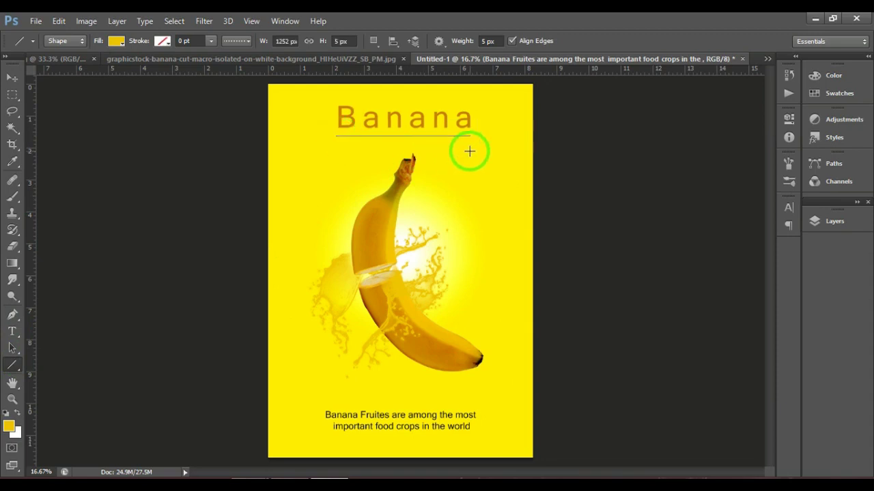
left_click(20, 80)
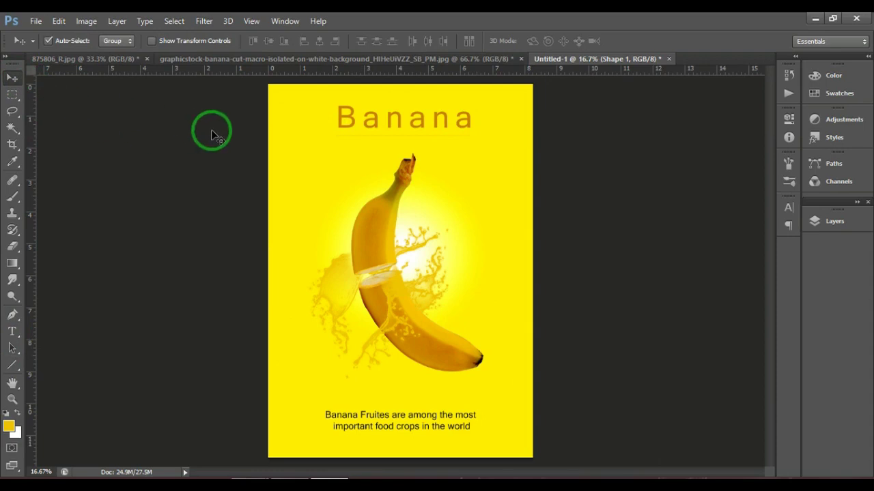
key("ctrl+plus")
key("ctrl+plus")
key("ctrl+plus")
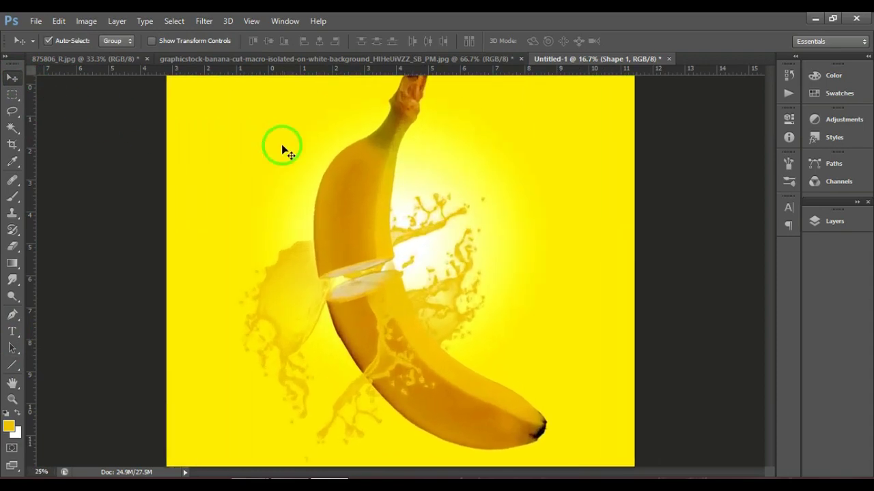
left_click_drag(381, 138, 380, 328)
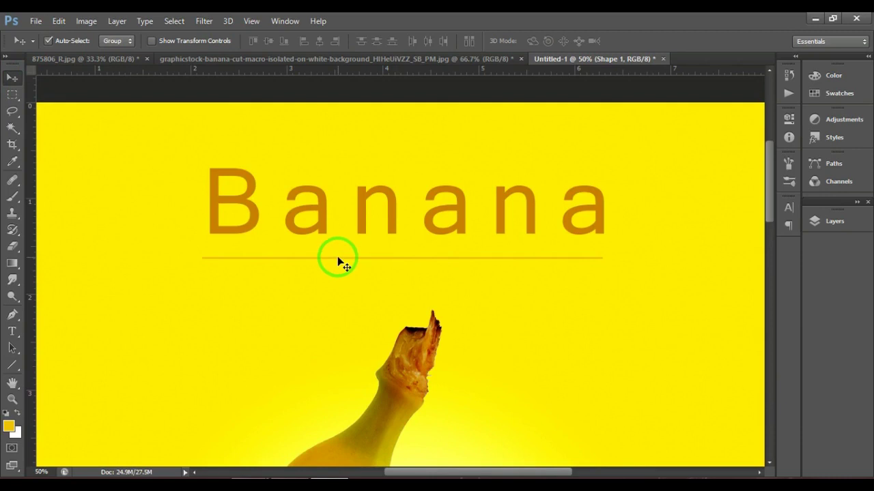
Step: Duplicate the underline just below the original and nudge it up against it
left_click_drag(337, 260, 336, 266)
key("Up")
key("Up")
key("Up")
key("Up")
key("Up")
scroll(335, 266, "down", 1)
scroll(335, 266, "down", 2)
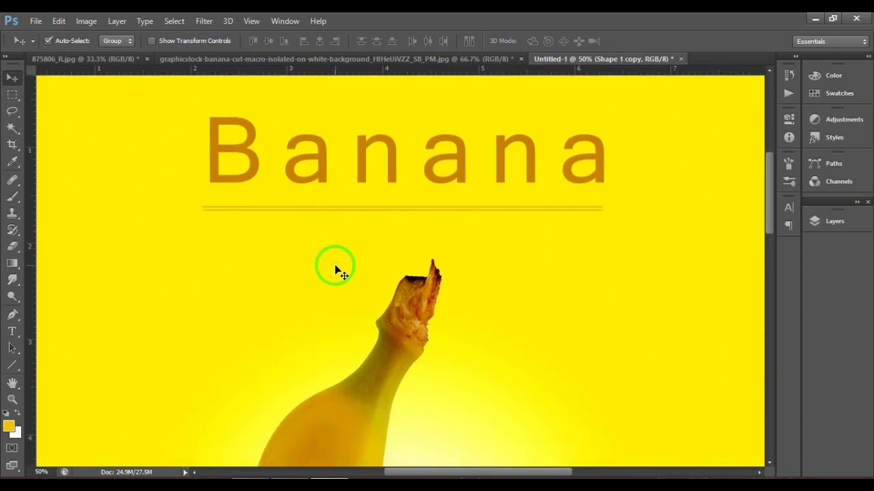
scroll(337, 265, "down", 2)
scroll(341, 260, "down", 1)
key("ctrl+minus")
key("ctrl+minus")
key("ctrl+minus")
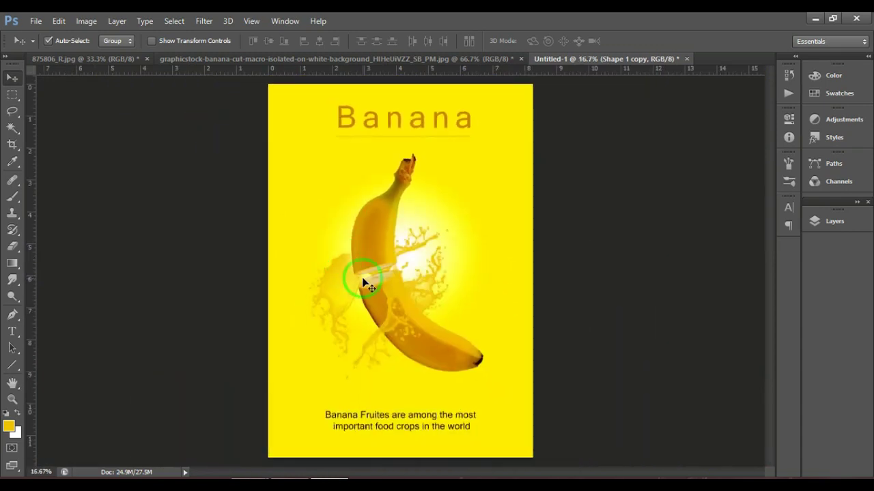
key("ctrl+plus")
left_click_drag(444, 390, 439, 282)
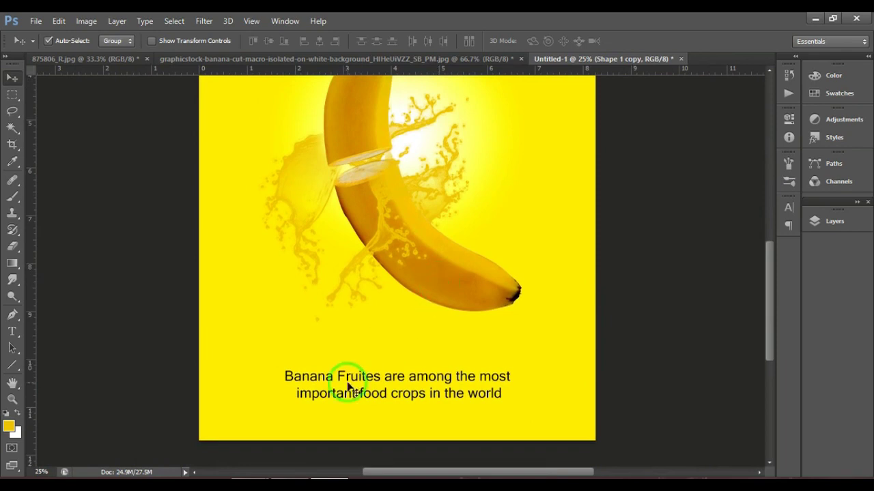
Step: Draw a long horizontal divider line across the poster just above the caption
left_click(13, 366)
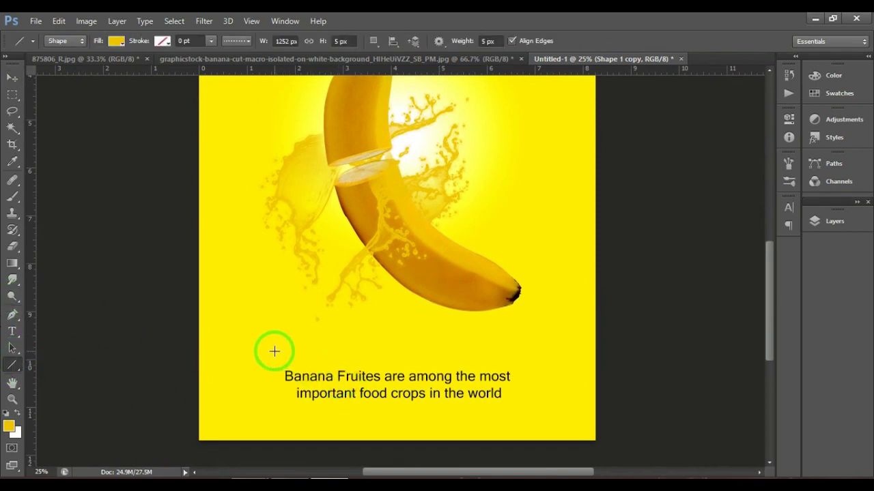
left_click_drag(234, 350, 539, 366)
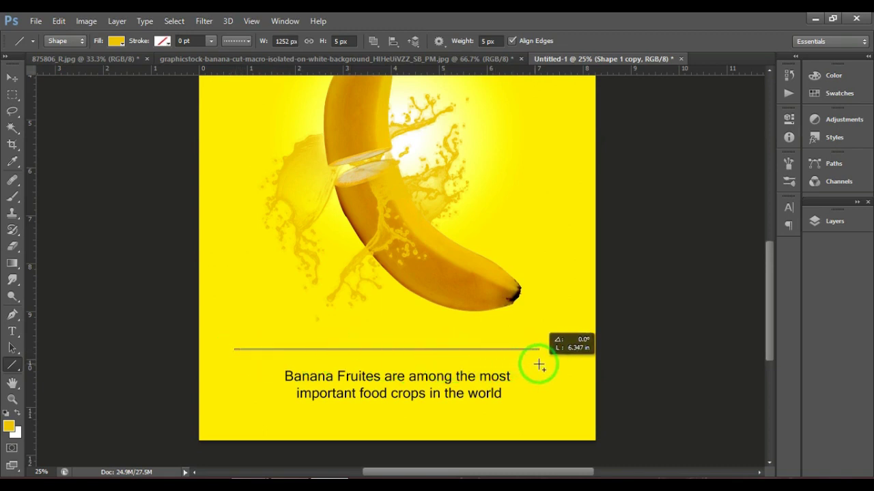
left_click_drag(539, 365, 546, 366)
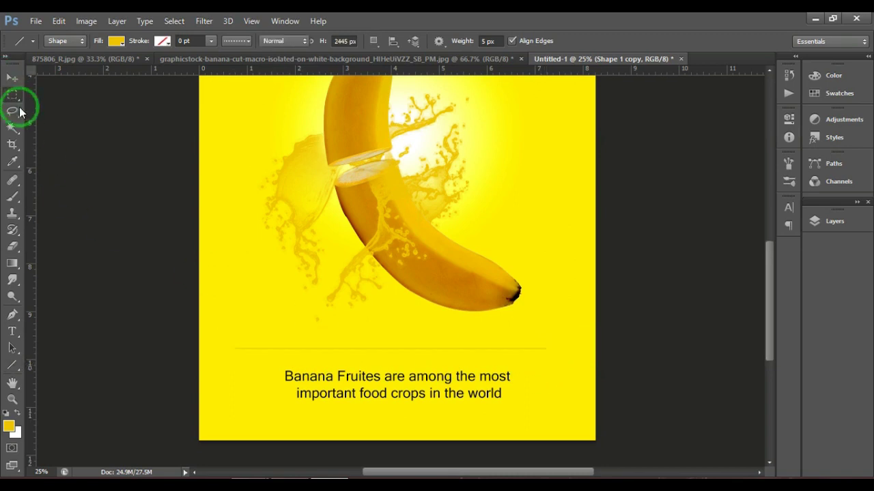
left_click(14, 96)
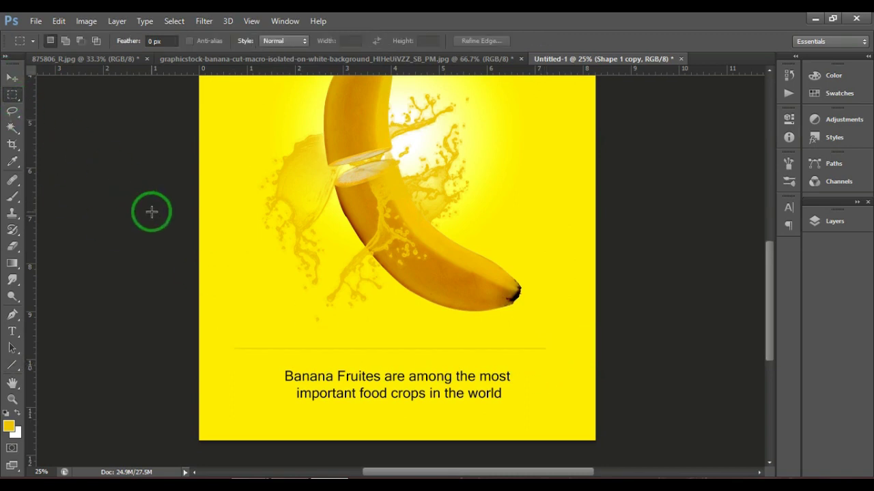
left_click(853, 230)
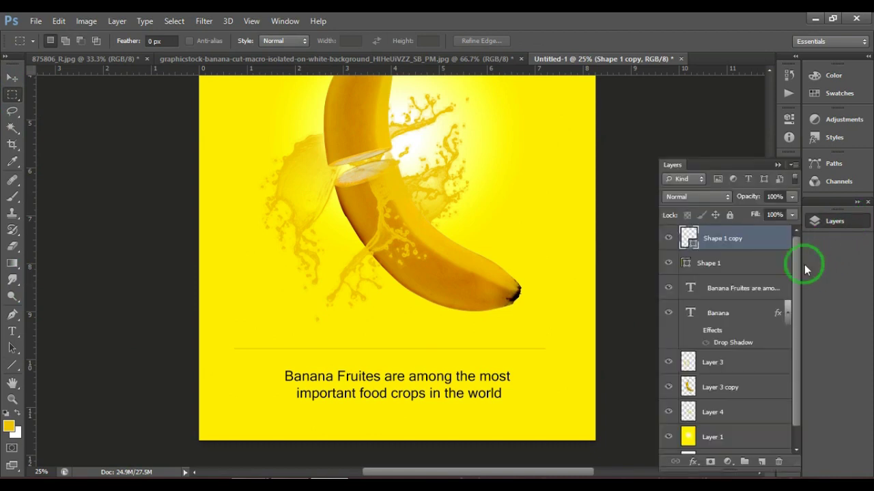
Step: On Layer 3 copy, set up a soft round brush with 0% hardness at 473 px
left_click(734, 387)
scroll(565, 261, "down", 1)
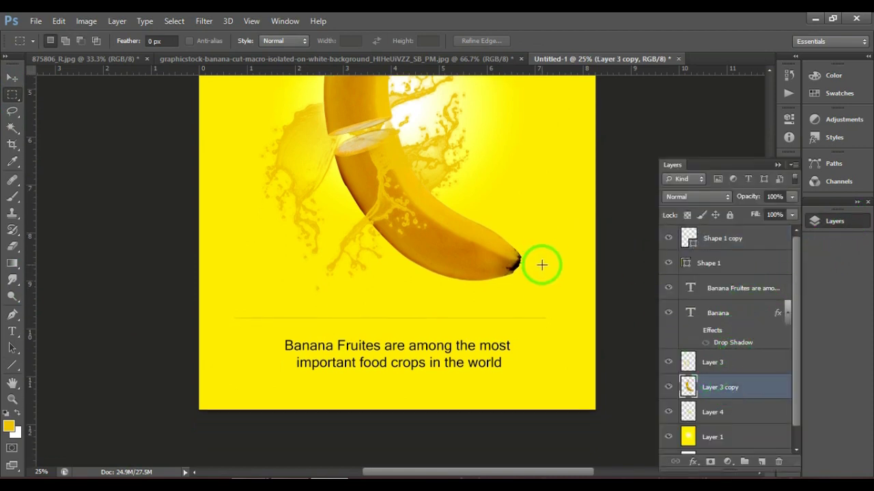
left_click(12, 248)
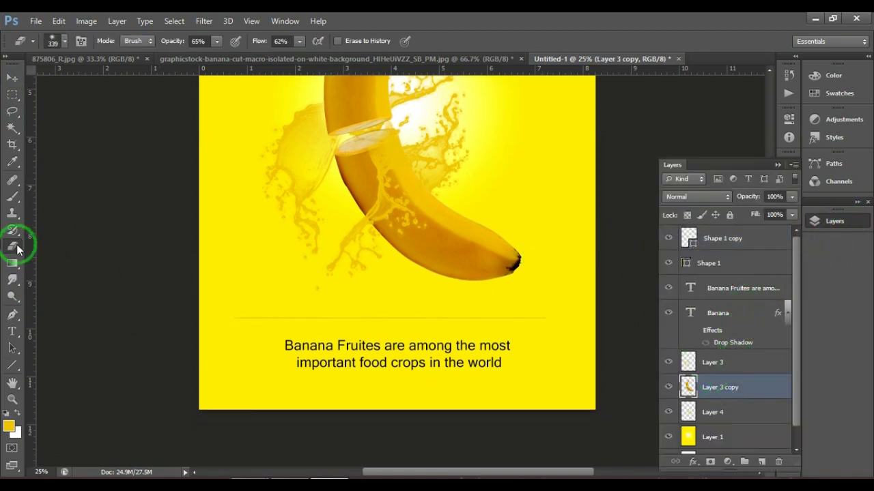
left_click(13, 197)
right_click(376, 247)
left_click(482, 336)
left_click(492, 276)
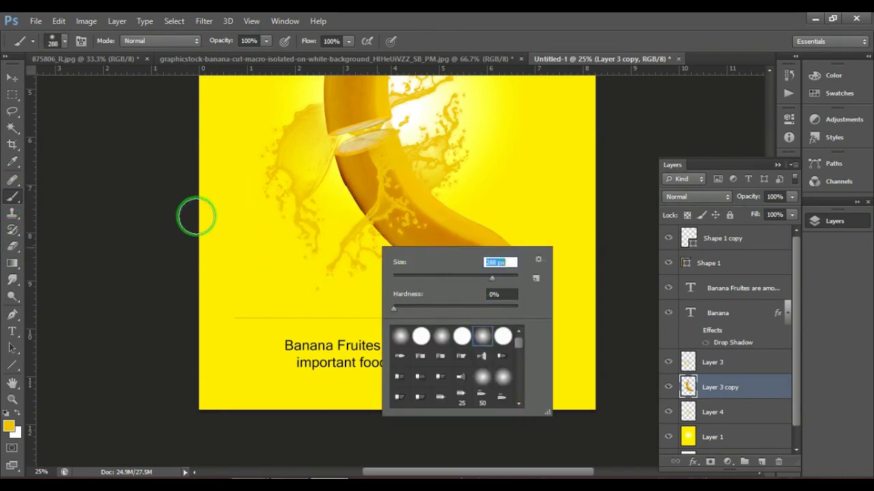
left_click(503, 277)
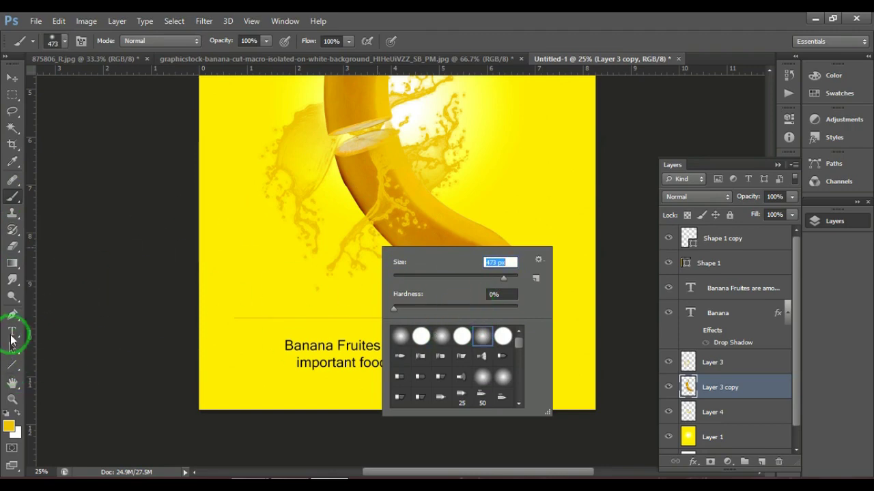
Step: Set the foreground painting colour to dark grey #464646
left_click(9, 427)
mouse_move(503, 261)
left_mouse_down()
mouse_move(521, 220)
mouse_move(450, 240)
mouse_move(429, 227)
left_mouse_up()
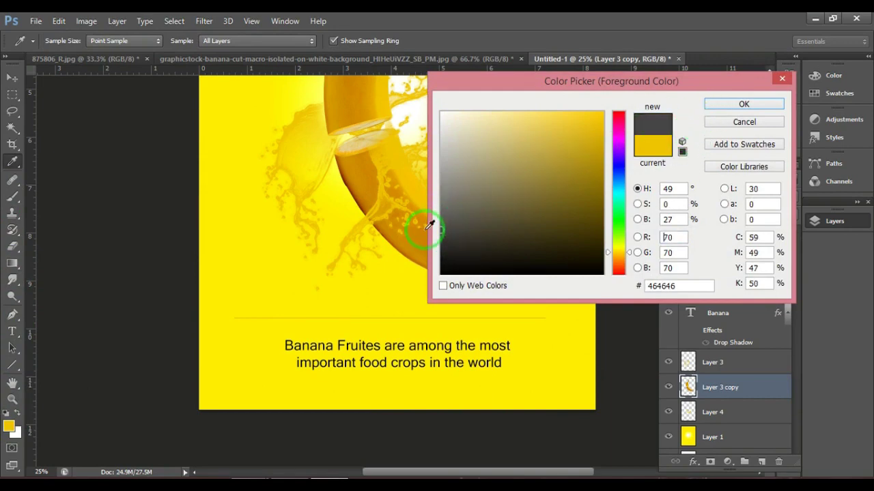
left_click(735, 104)
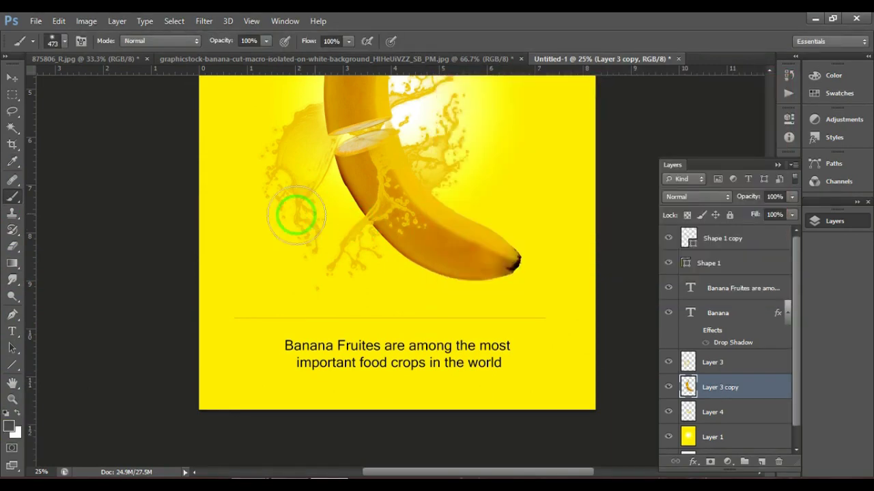
Step: Test a grey dab on the banana, undo it, and reselect Layer 3 copy
left_click_drag(296, 216, 443, 250)
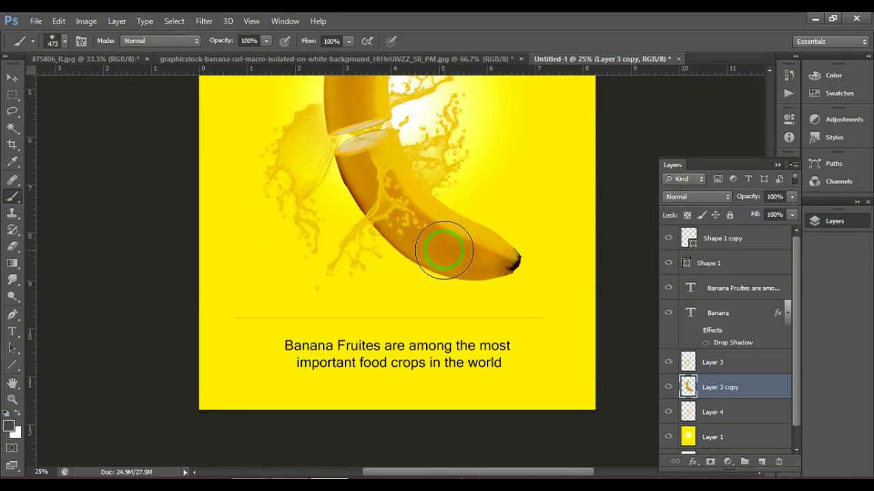
left_click(444, 250)
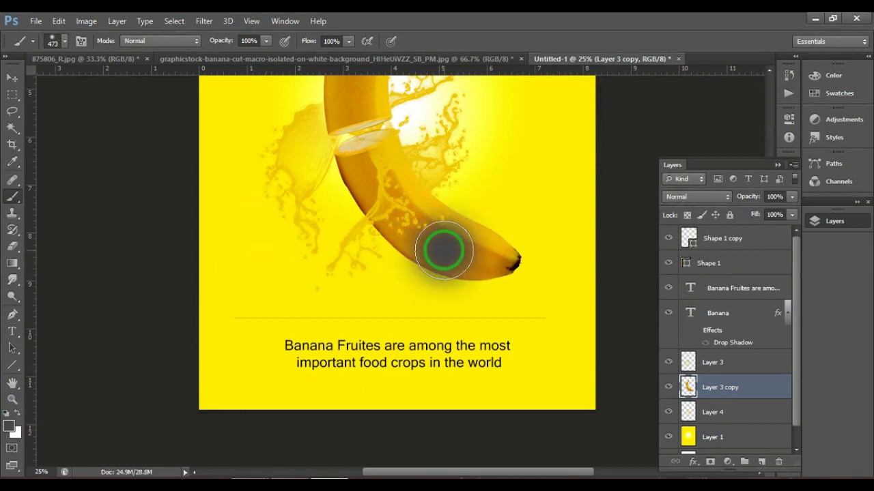
key("ctrl+alt+z")
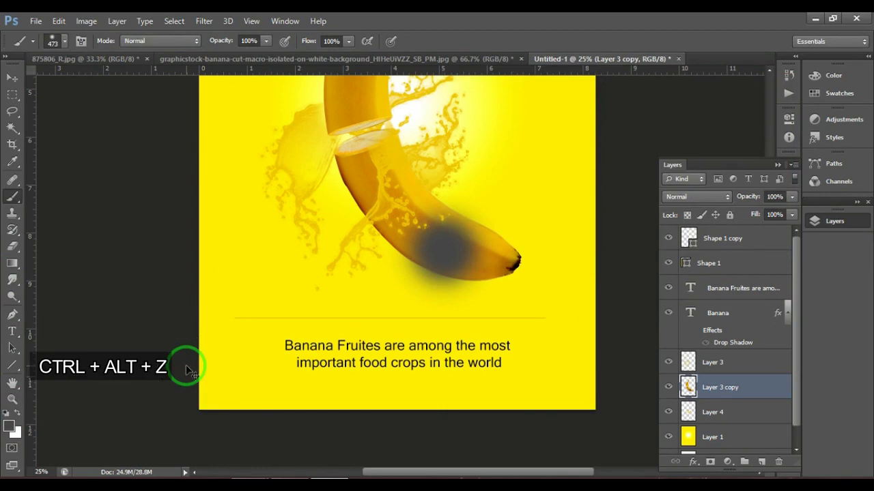
key("ctrl+alt+z")
key("ctrl+alt+z")
key("ctrl+alt+z")
key("ctrl+alt+z")
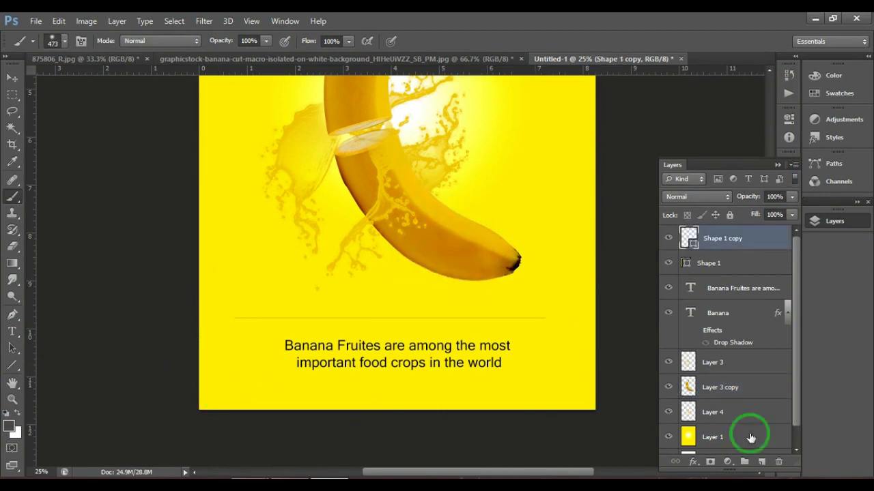
left_click(739, 394)
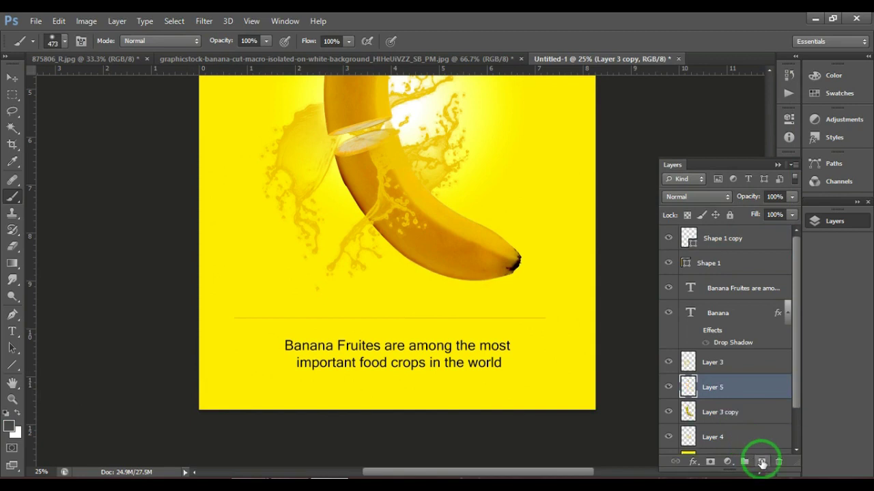
Step: Paint one large soft dark spot with a 1289 px brush on the new layer
right_click(444, 249)
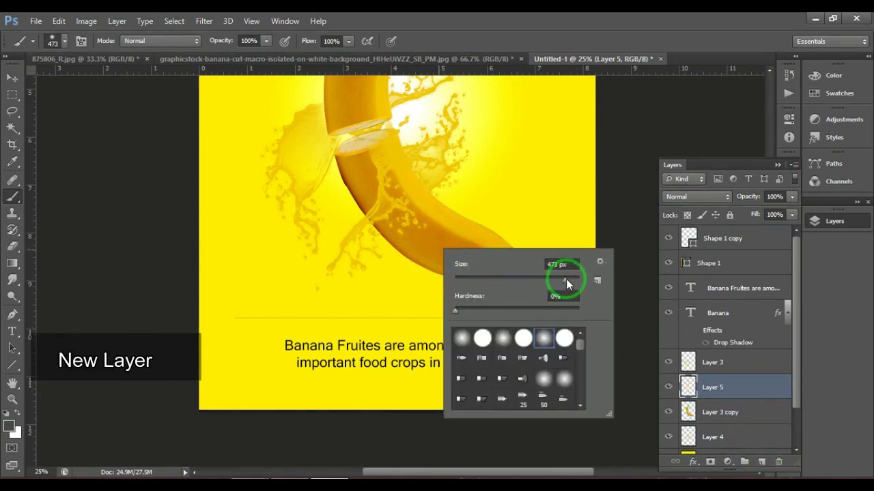
left_click(459, 244)
left_click(458, 244)
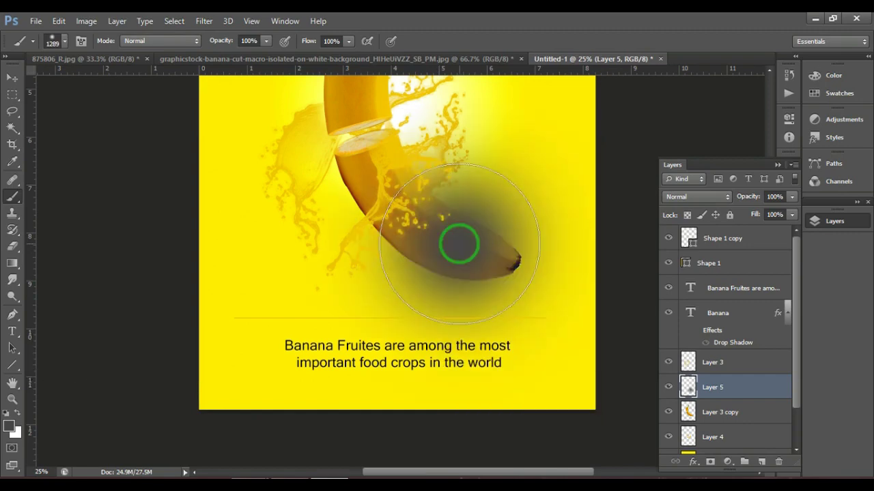
Step: Free-transform the spot into a flat shadow and place it below the banana
key("ctrl+t")
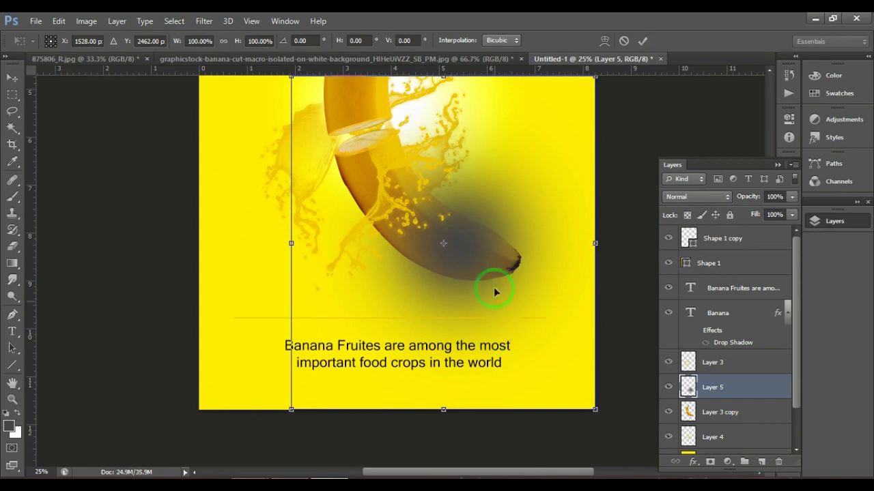
scroll(487, 244, "up", 2)
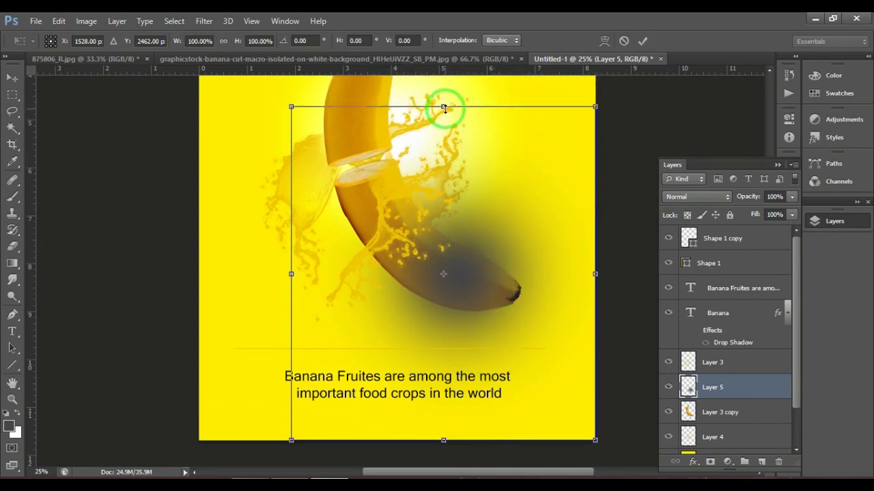
left_click_drag(444, 107, 460, 255)
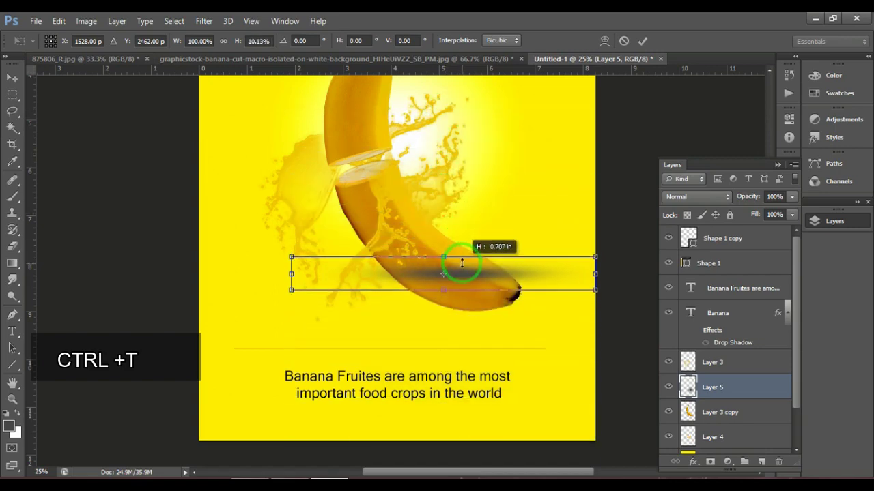
left_click_drag(459, 255, 468, 323)
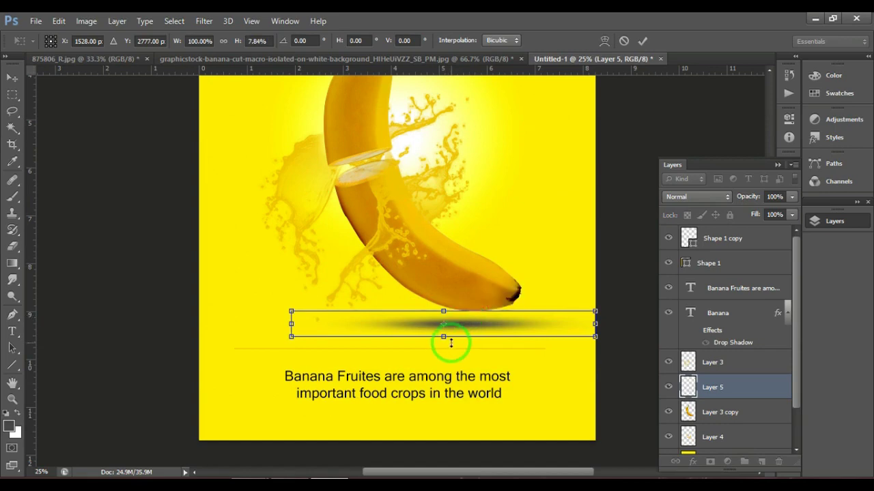
key("Return")
key("b")
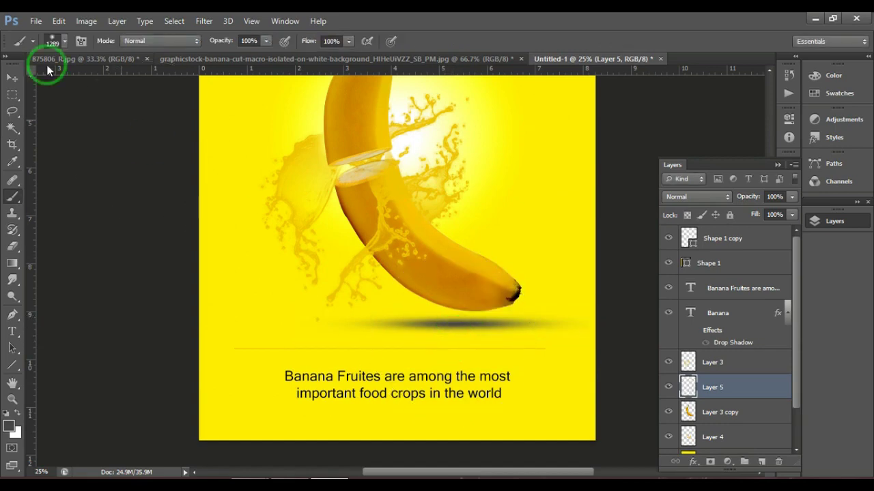
left_click(12, 76)
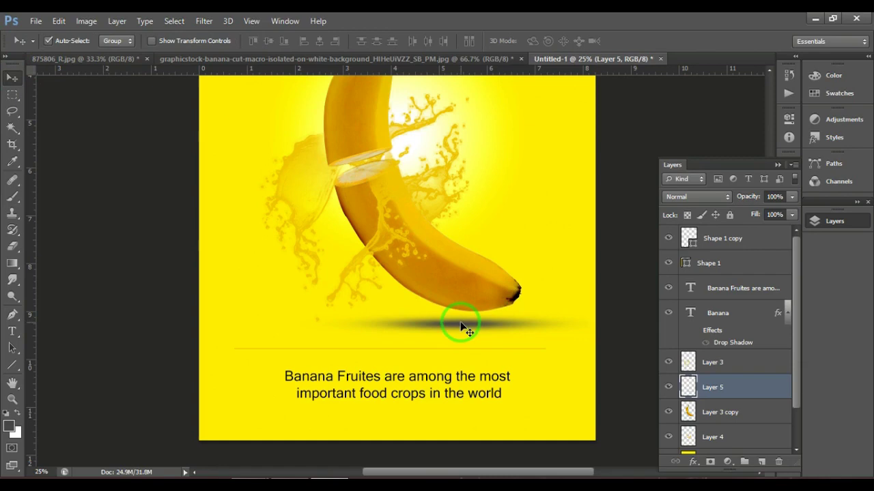
Step: Narrow and shorten the shadow, tucking it under the banana's lower tip
left_click_drag(462, 330, 462, 330)
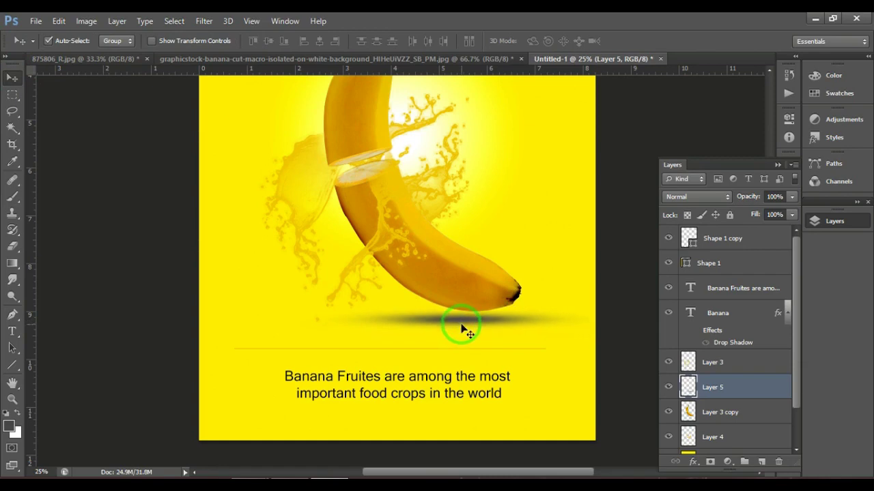
key("ctrl+minus")
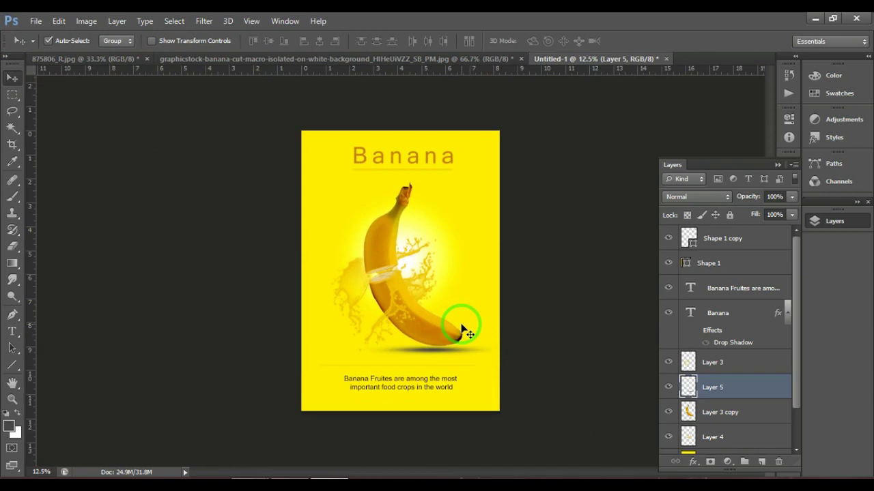
key("ctrl+plus")
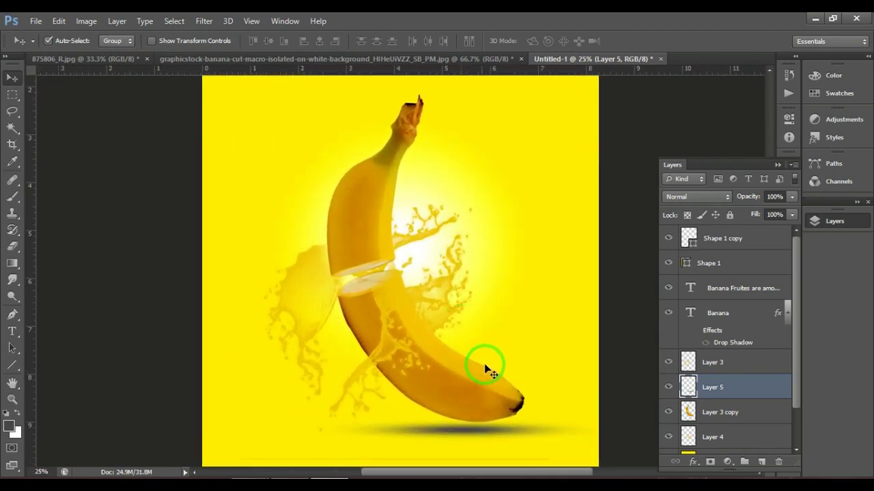
key("ctrl+t")
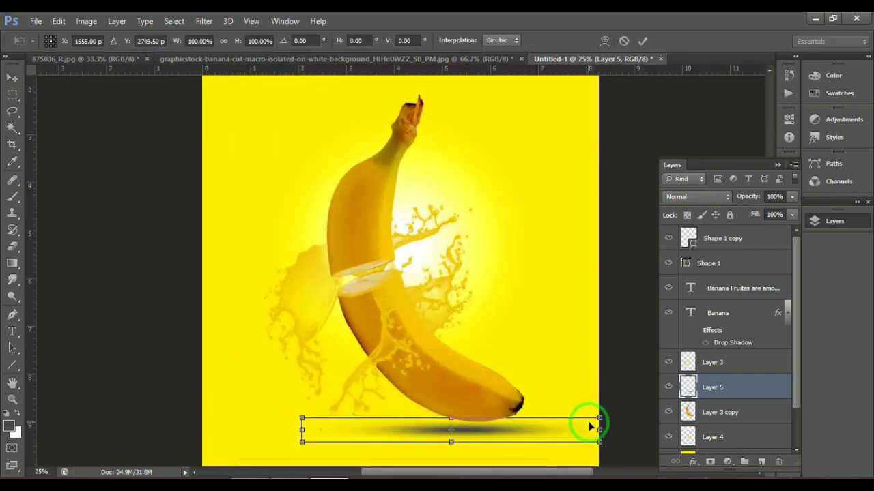
left_click_drag(599, 429, 567, 430)
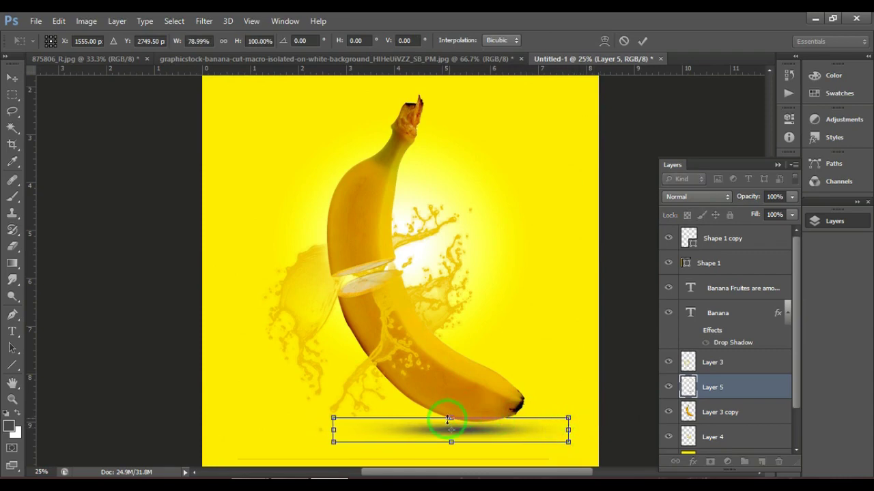
mouse_move(449, 420)
left_mouse_down()
mouse_move(485, 437)
mouse_move(485, 409)
left_mouse_up()
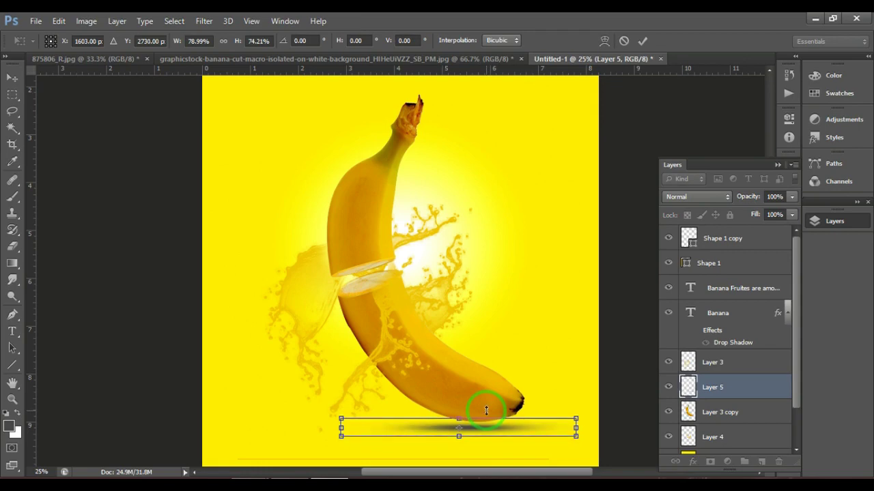
key("Return")
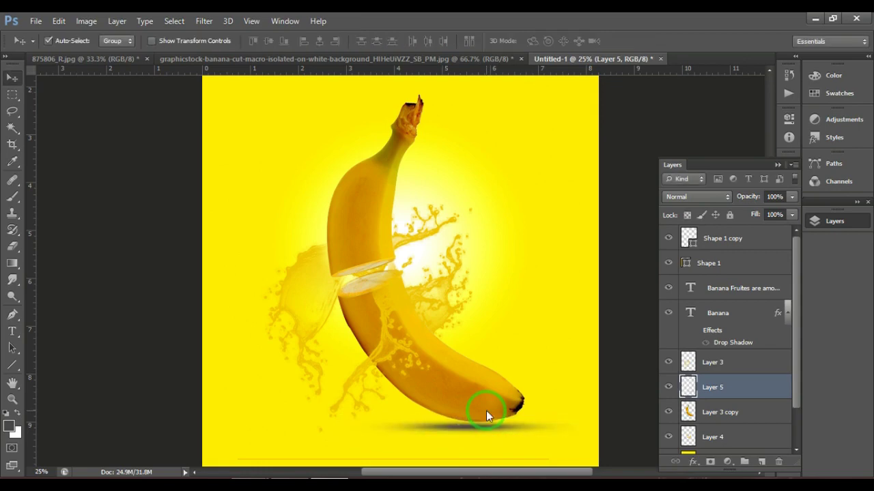
Step: Move Layer 5 below Layer 3 copy and zoom out to the full poster
left_click_drag(715, 389, 719, 416)
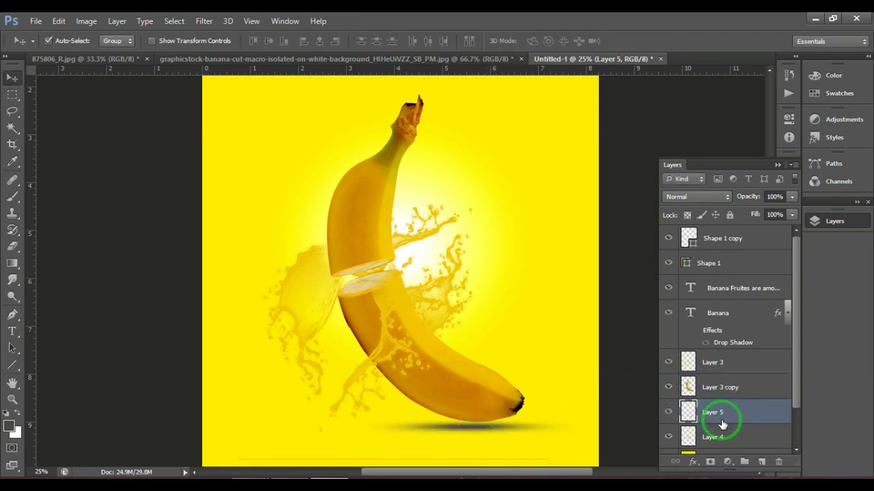
left_click(777, 165)
key("ctrl+minus")
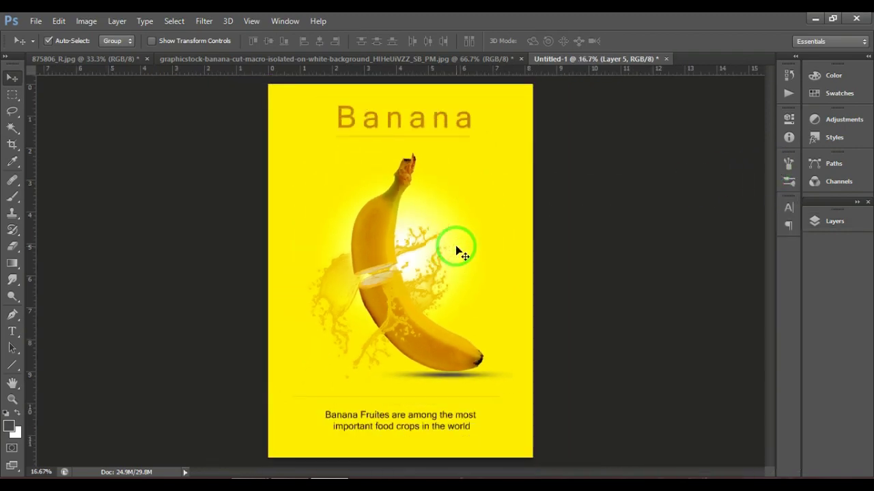